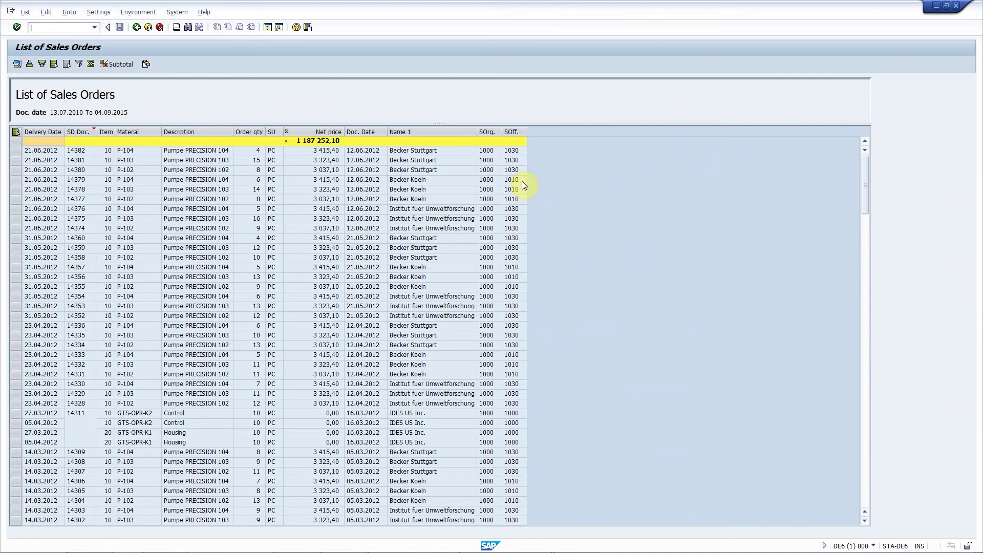
Step: Turn on administrator mode with /n/staae/admin_off and dismiss the confirmation
{"action": "type", "text": "/n/staae/admin_off"}
{"action": "key", "text": "Return"}
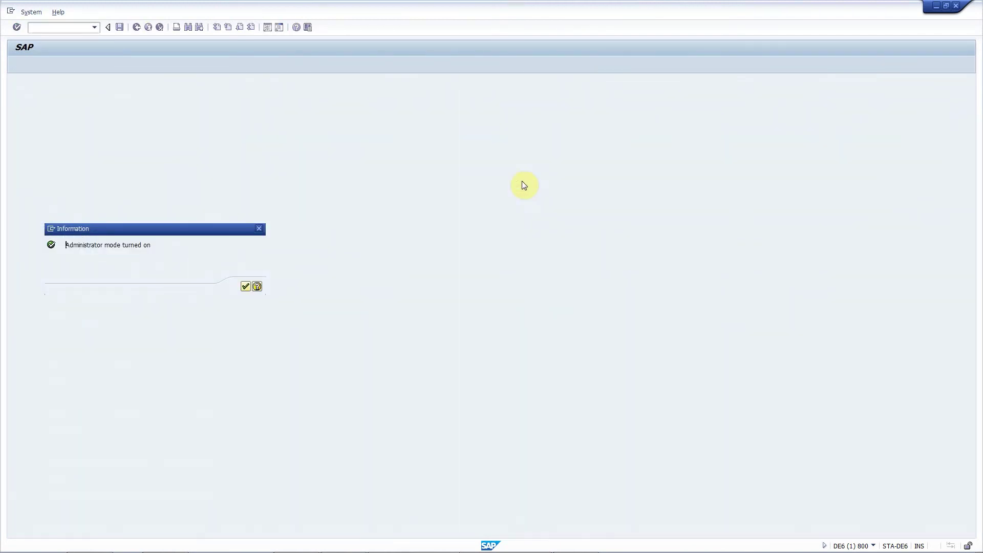
{"action": "key", "text": "Return"}
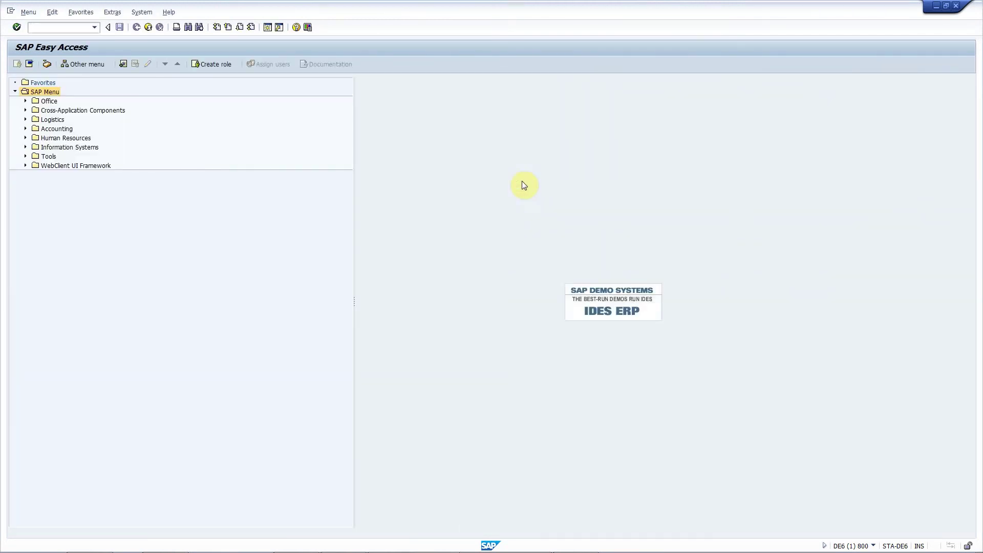
Step: Run VA05 with Document Date from 13.07.2010 to list the sales orders
{"action": "type", "text": "va05"}
{"action": "key", "text": "Return"}
{"action": "key", "text": "Tab"}
{"action": "key", "text": "Tab"}
{"action": "key", "text": "Tab"}
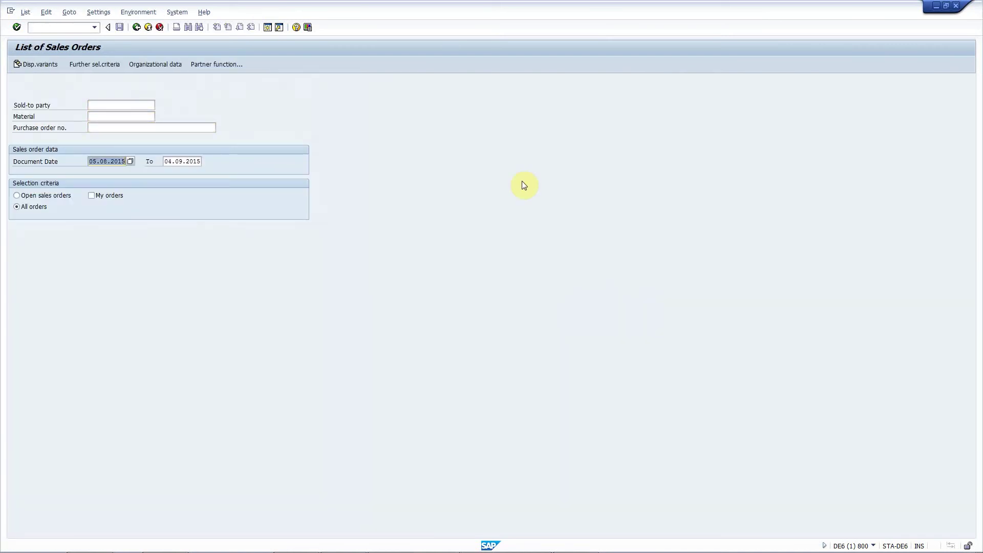
{"action": "key", "text": "BackSpace"}
{"action": "key", "text": "Return"}
{"action": "key", "text": "Return"}
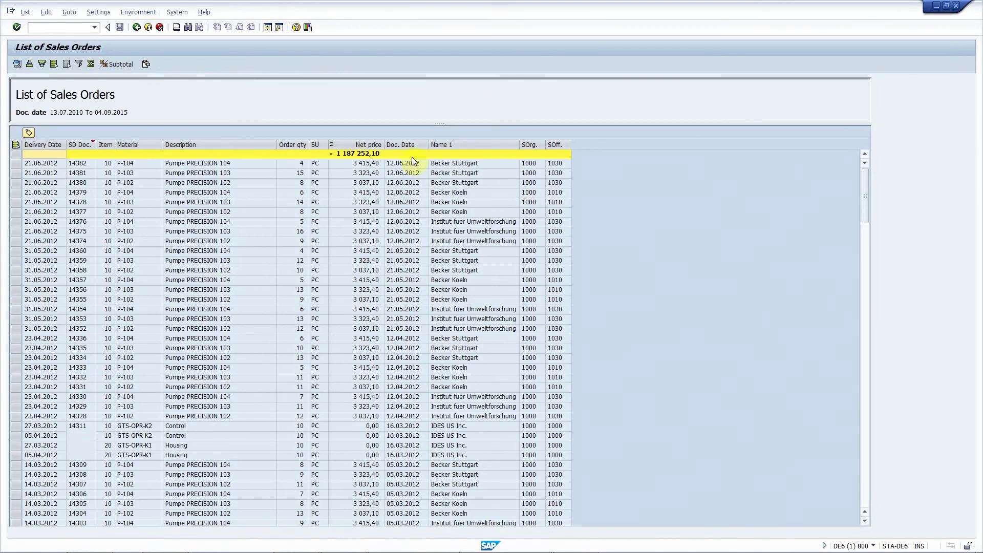
Step: Confirm the datasource settings, then open the field catalog extension for datasource 288
{"action": "left_click", "coordinate": [31, 136]}
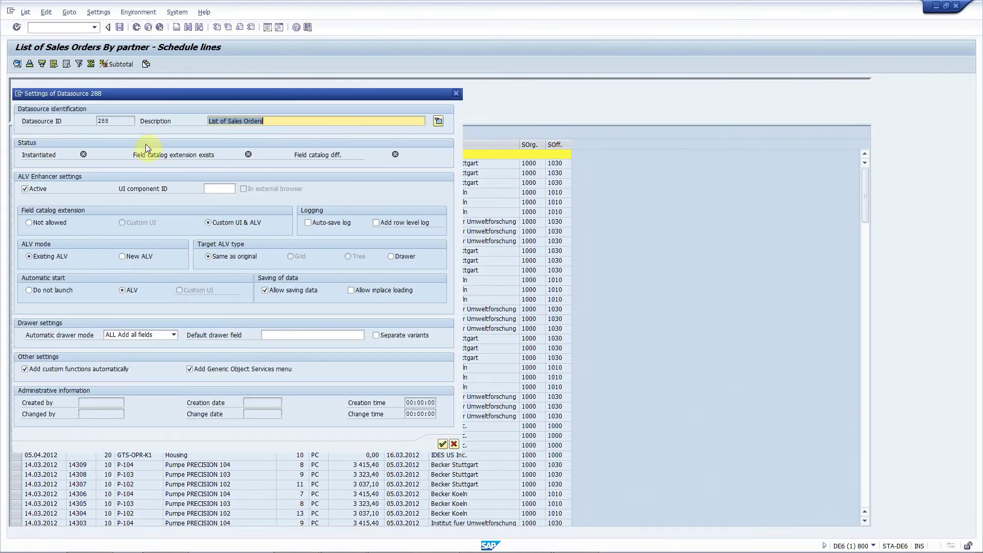
{"action": "left_click", "coordinate": [442, 444]}
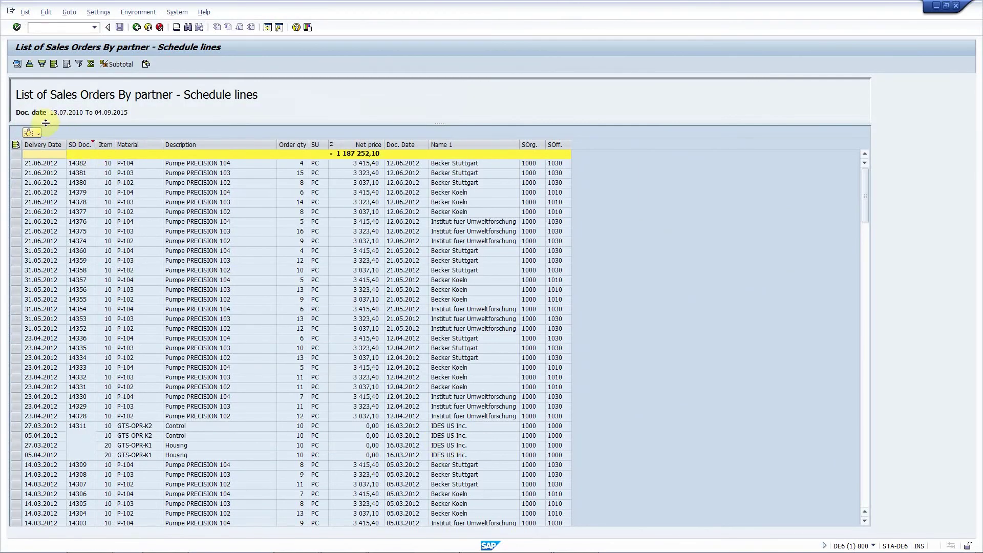
{"action": "left_click", "coordinate": [38, 134]}
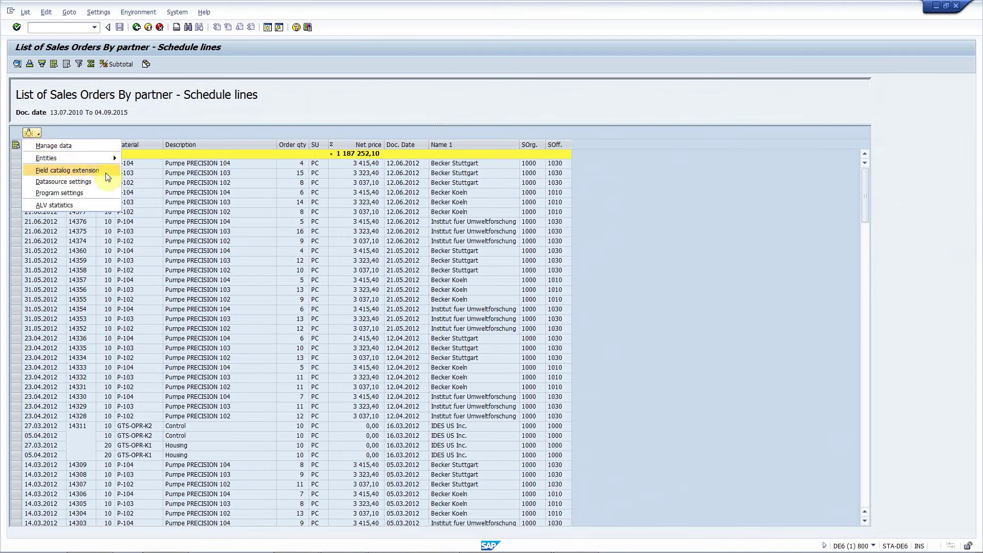
{"action": "left_click", "coordinate": [67, 170]}
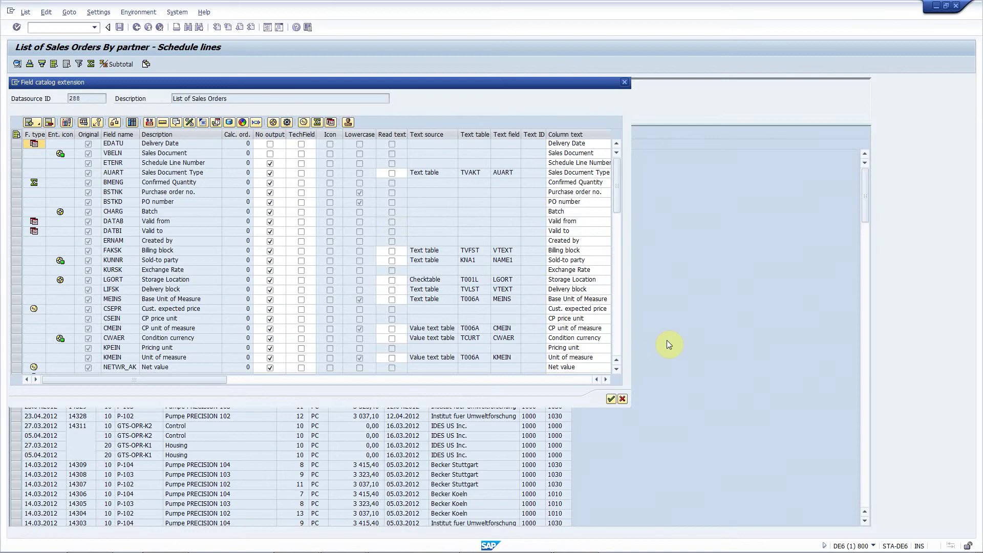
Step: Enable Read text for VTWEG, WERKS (using Name 1), VKORG and VKBUR
{"action": "left_click", "coordinate": [619, 334]}
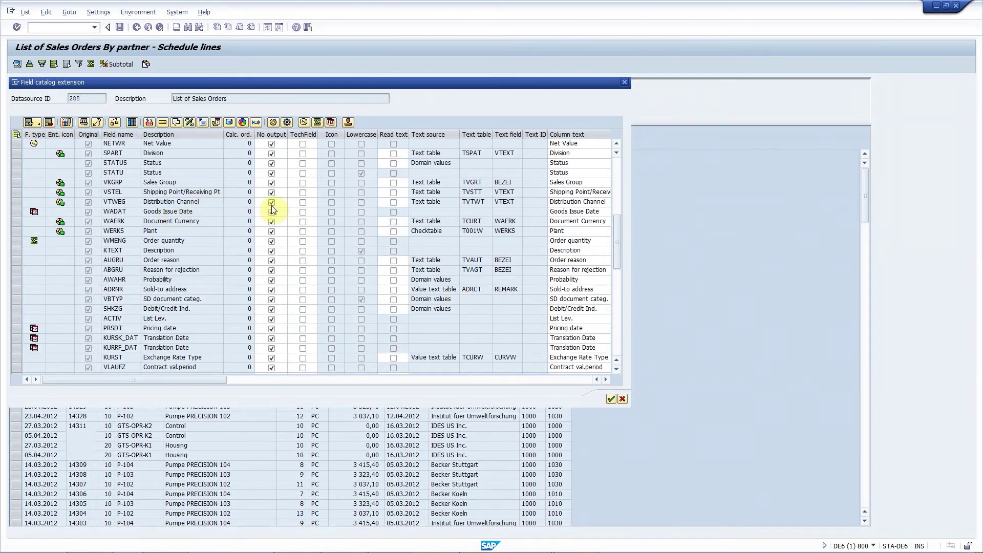
{"action": "left_click", "coordinate": [395, 201]}
{"action": "left_click", "coordinate": [271, 241]}
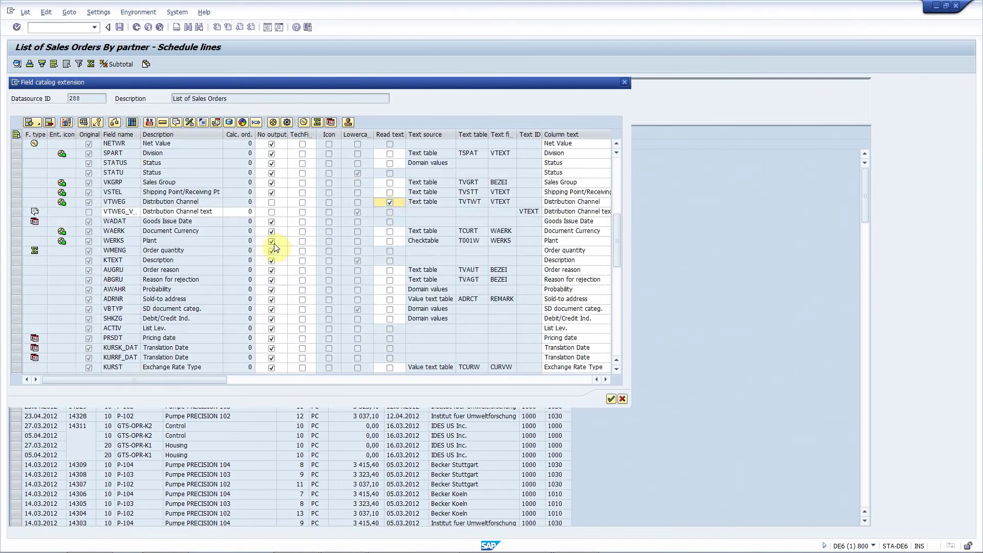
{"action": "left_click", "coordinate": [387, 242]}
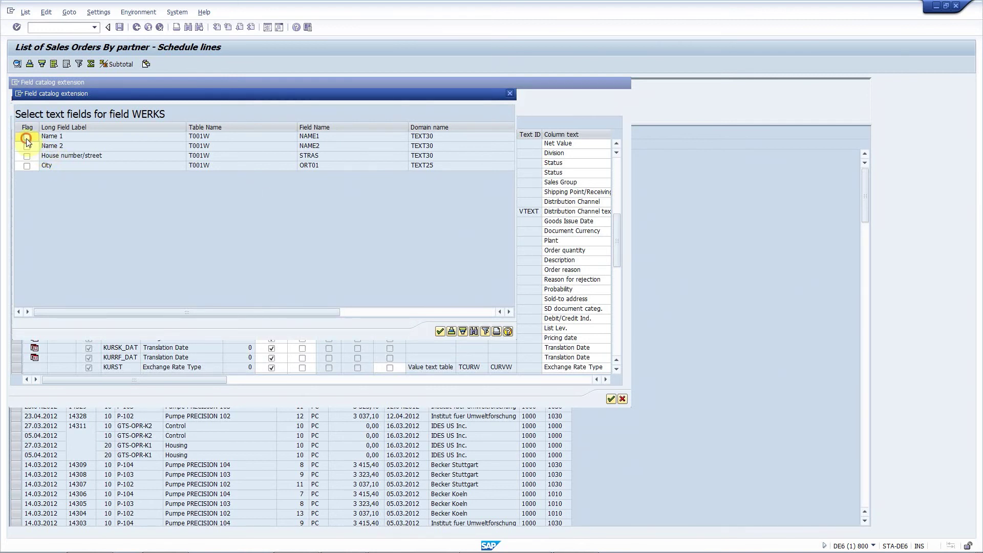
{"action": "left_click", "coordinate": [440, 331]}
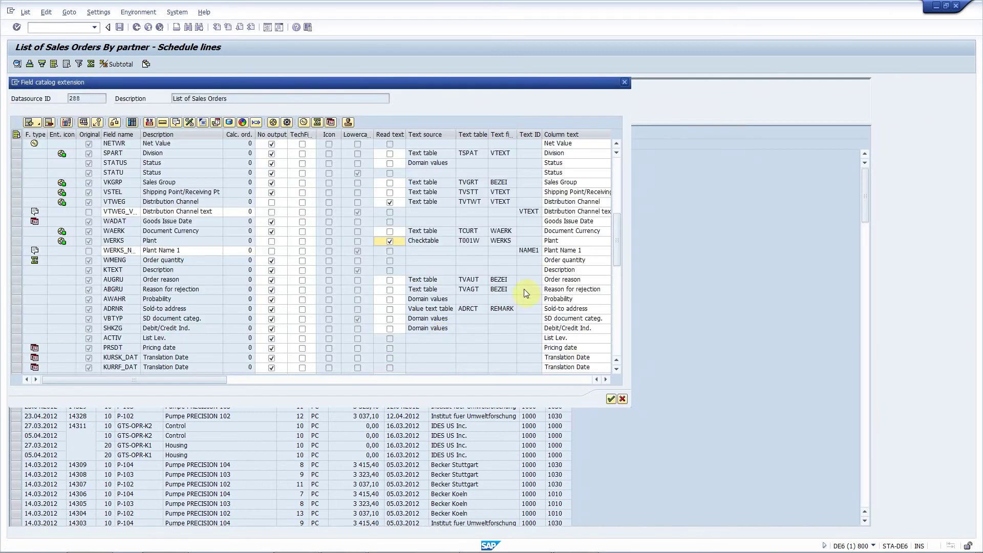
{"action": "left_click", "coordinate": [618, 333]}
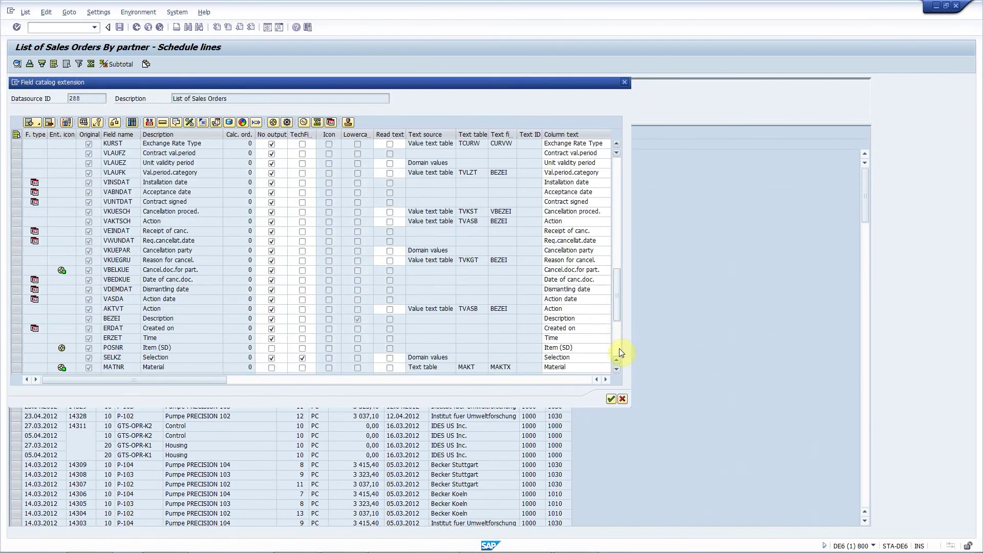
{"action": "left_click", "coordinate": [619, 348]}
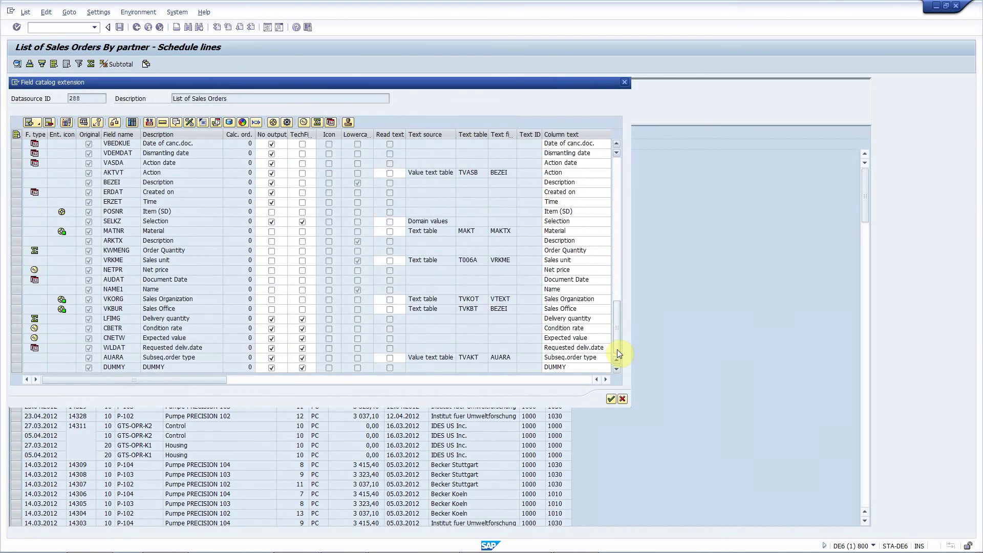
{"action": "left_click", "coordinate": [390, 299]}
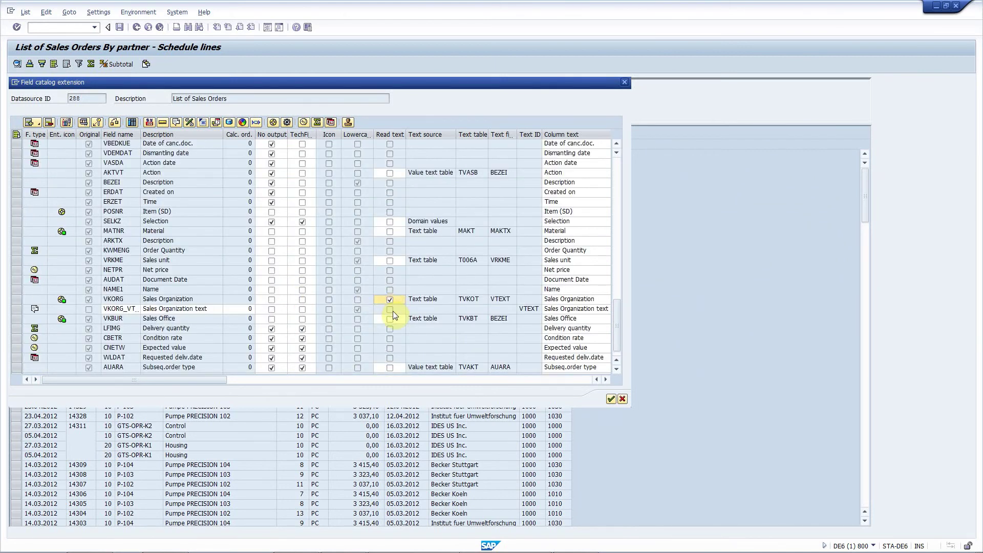
{"action": "left_click", "coordinate": [390, 318]}
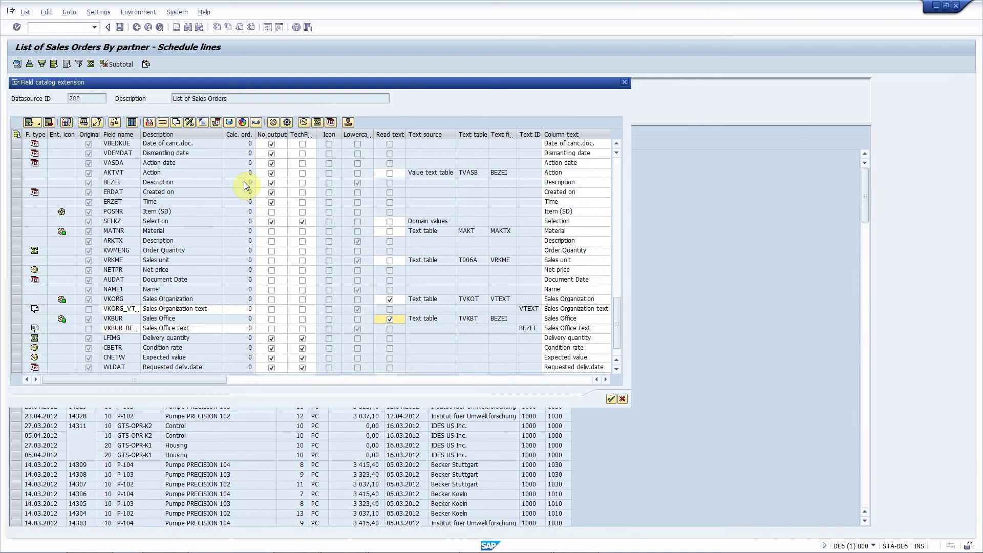
Step: Pick field KDMAT from table VBAP to insert after the Material row
{"action": "left_click", "coordinate": [17, 230]}
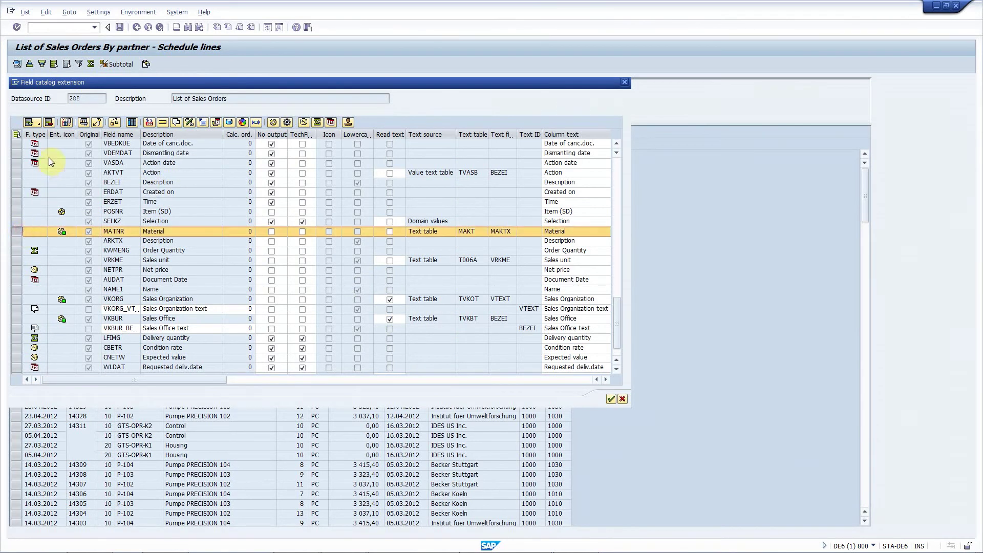
{"action": "left_click", "coordinate": [37, 125]}
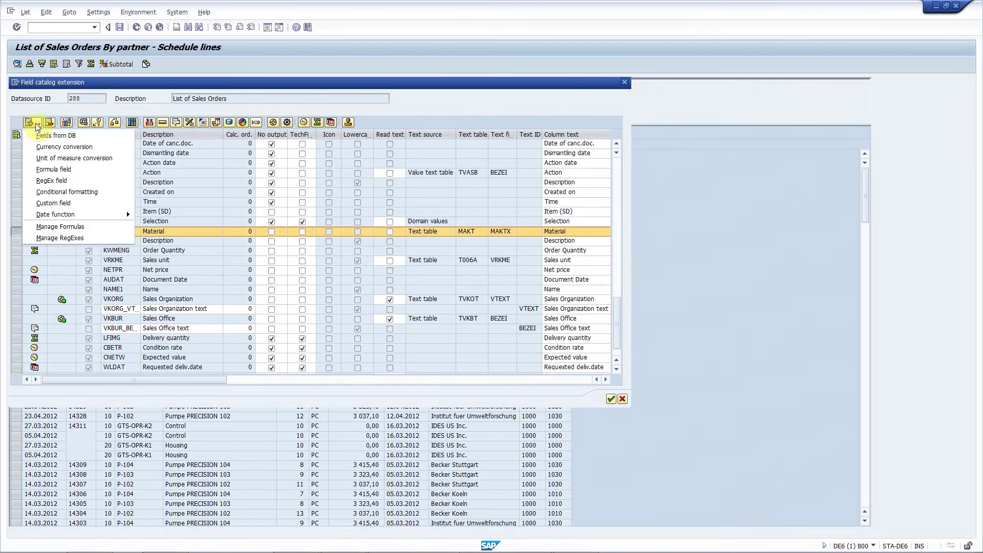
{"action": "left_click", "coordinate": [50, 135]}
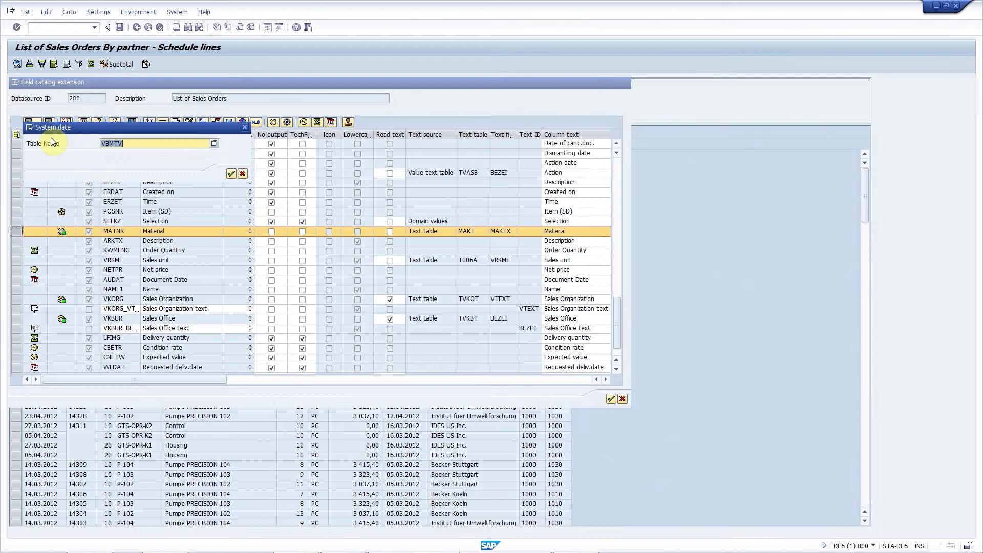
{"action": "type", "text": "vbap"}
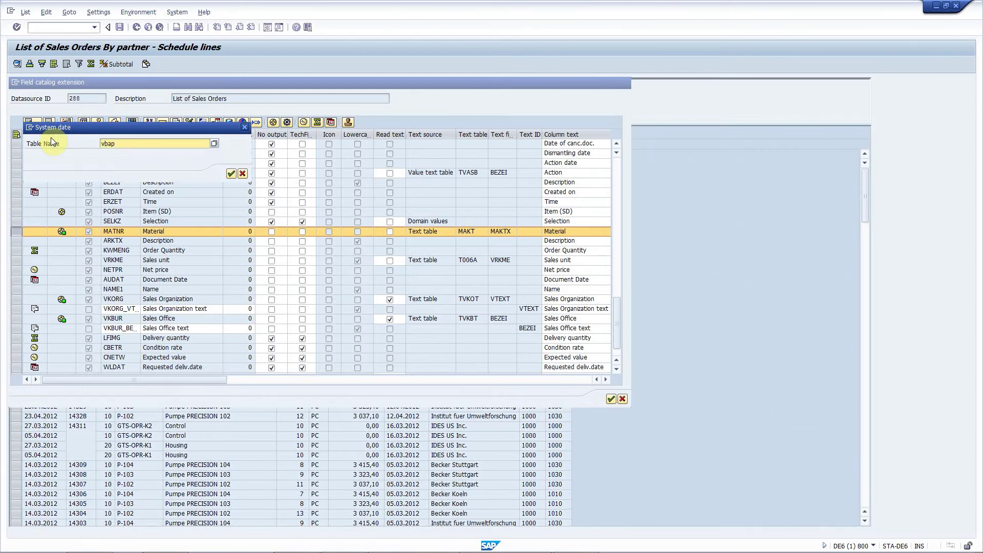
{"action": "key", "text": "Return"}
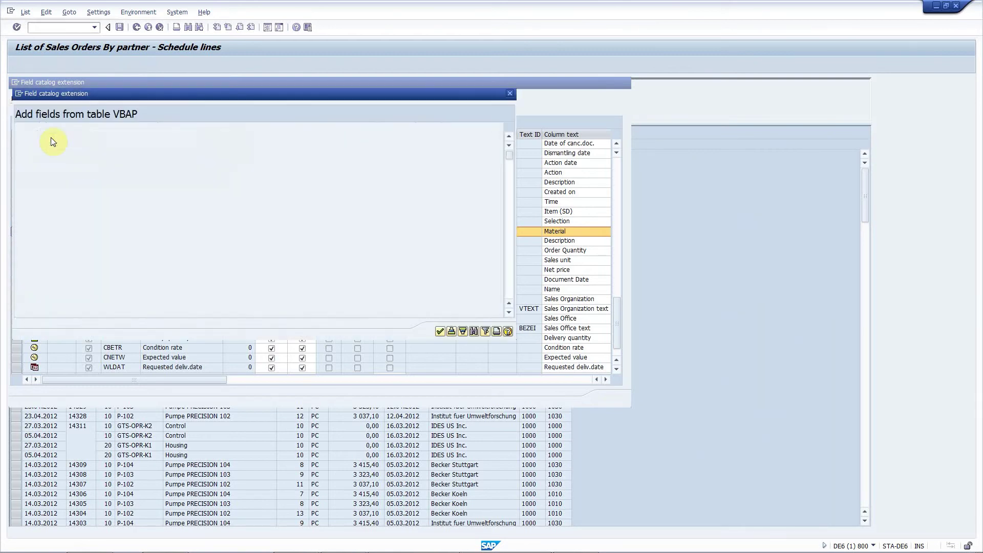
{"action": "right_click", "coordinate": [112, 192]}
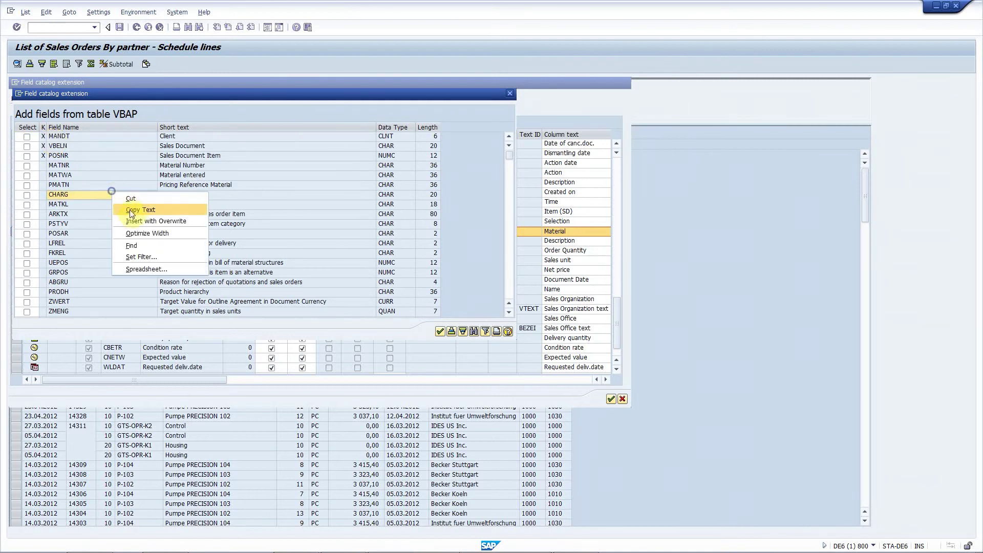
{"action": "left_click", "coordinate": [134, 245]}
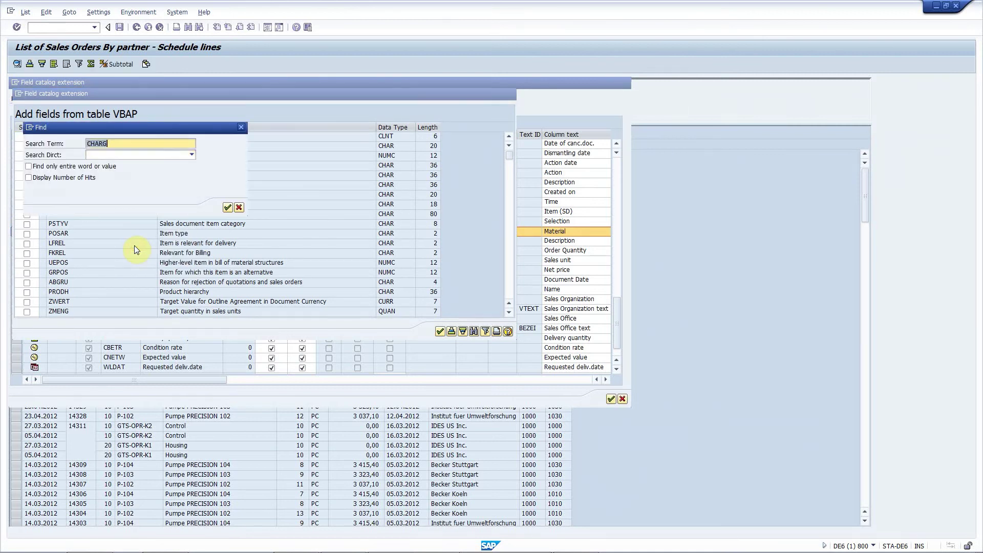
{"action": "type", "text": "kdmat"}
{"action": "key", "text": "Return"}
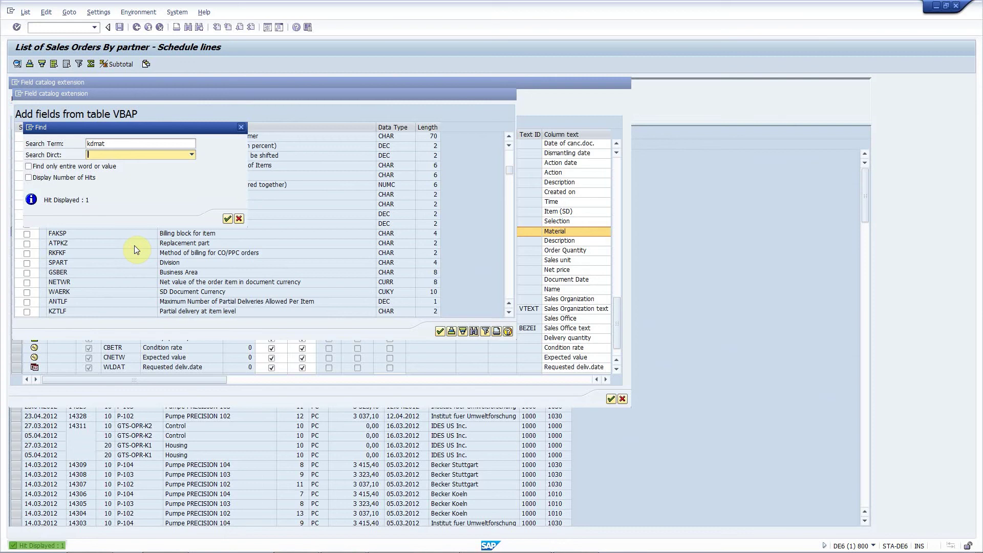
{"action": "left_click", "coordinate": [134, 244]}
{"action": "left_click", "coordinate": [26, 137]}
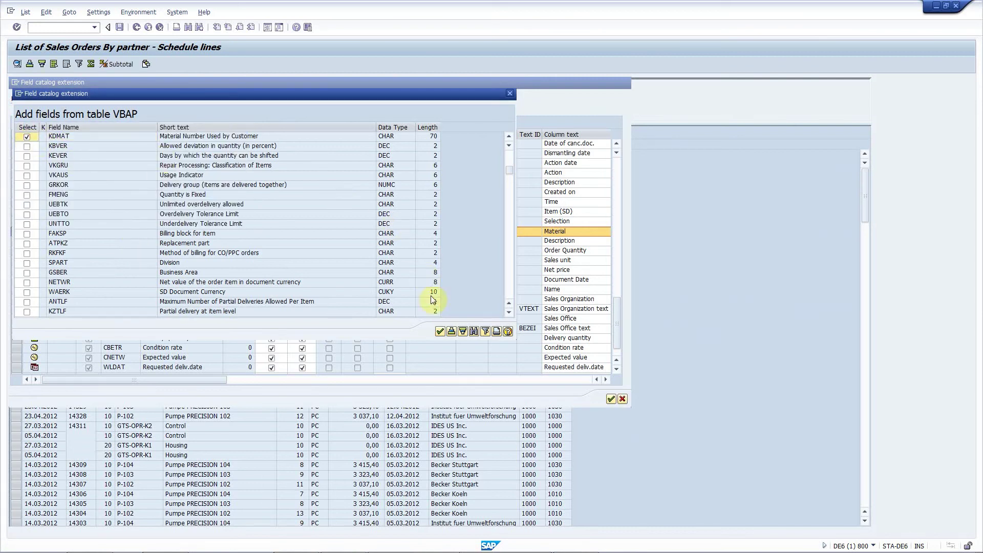
{"action": "left_click", "coordinate": [438, 331]}
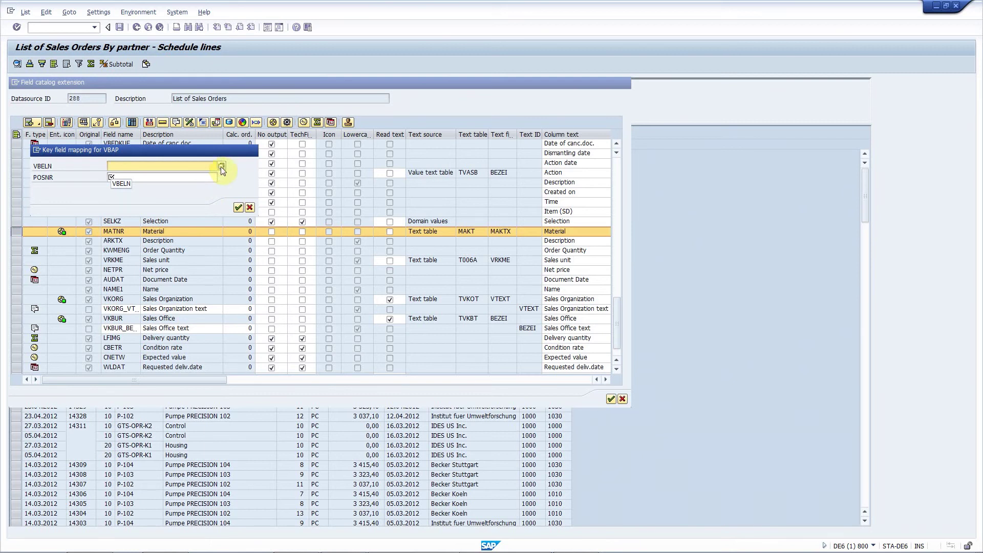
Step: Map the VBELN and POSNR keys and confirm the new Customer Material field
{"action": "left_click", "coordinate": [220, 167]}
{"action": "left_click", "coordinate": [217, 174]}
{"action": "left_click", "coordinate": [217, 176]}
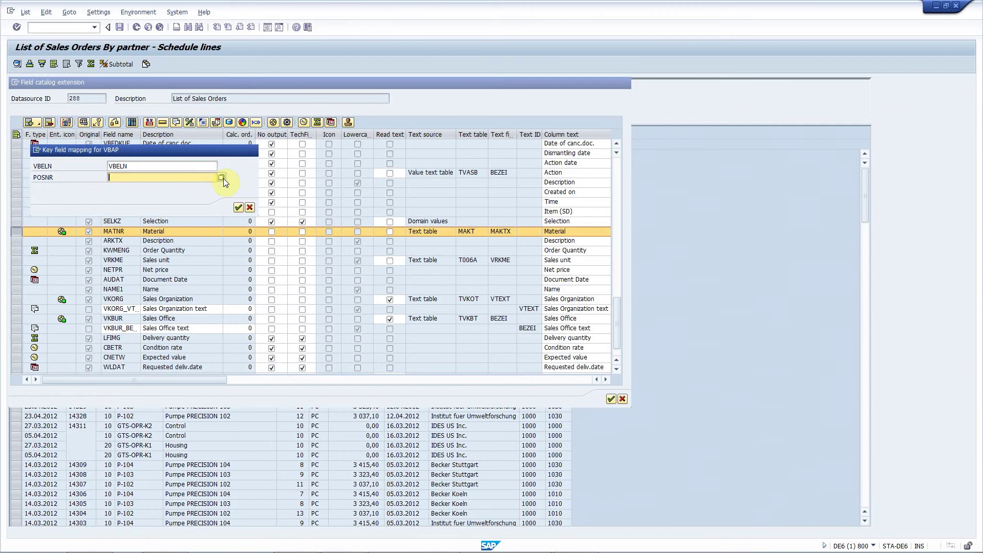
{"action": "left_click", "coordinate": [223, 178]}
{"action": "left_click", "coordinate": [238, 206]}
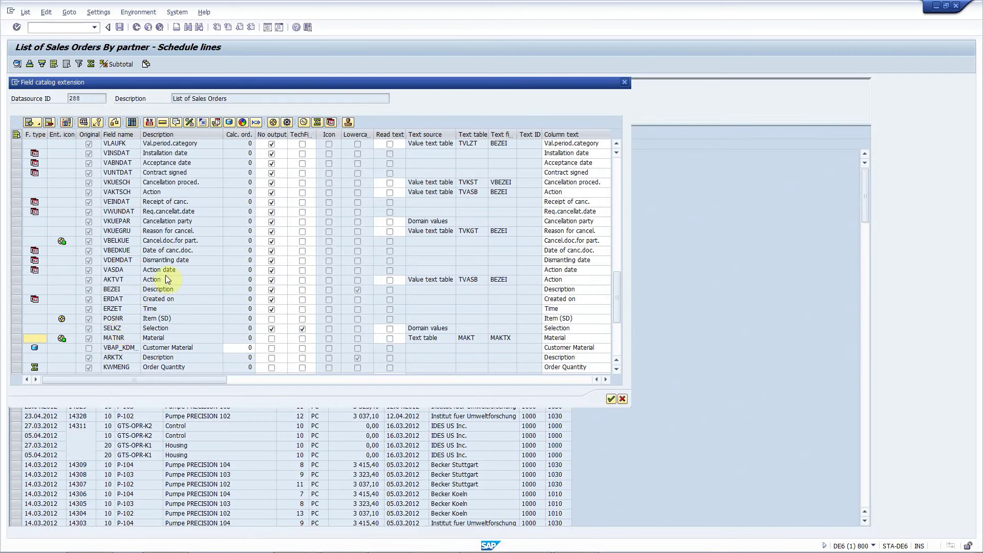
Step: Pick field LDDAT (Loading Date) from table VBEP to insert after Delivery Date
{"action": "scroll", "coordinate": [166, 275], "scroll_direction": "up", "scroll_amount": 10}
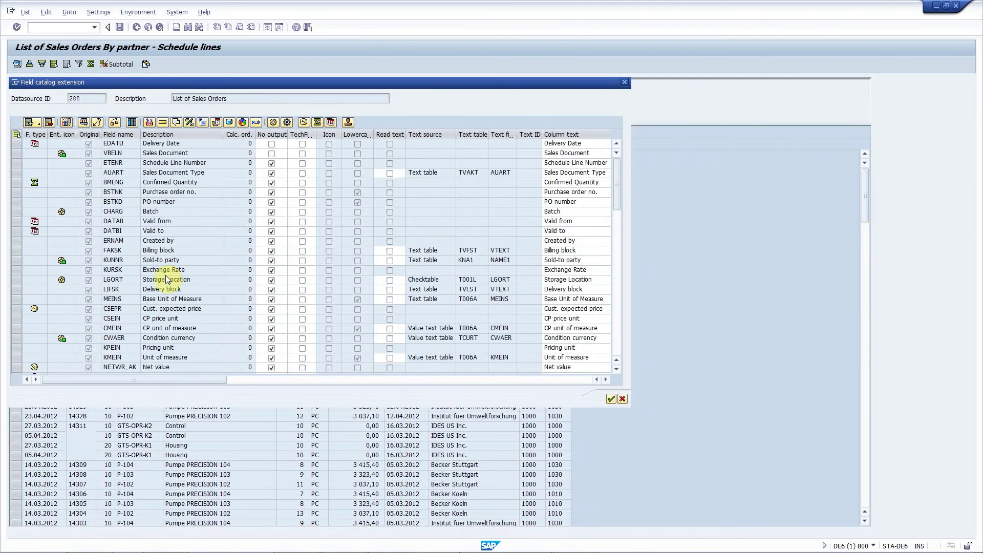
{"action": "left_click", "coordinate": [15, 144]}
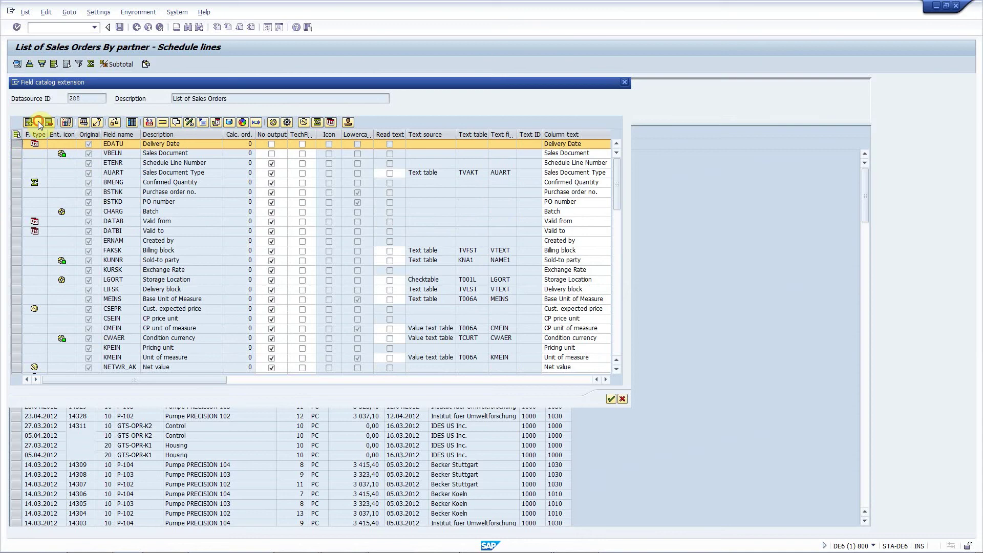
{"action": "left_click", "coordinate": [39, 125]}
{"action": "left_click", "coordinate": [48, 134]}
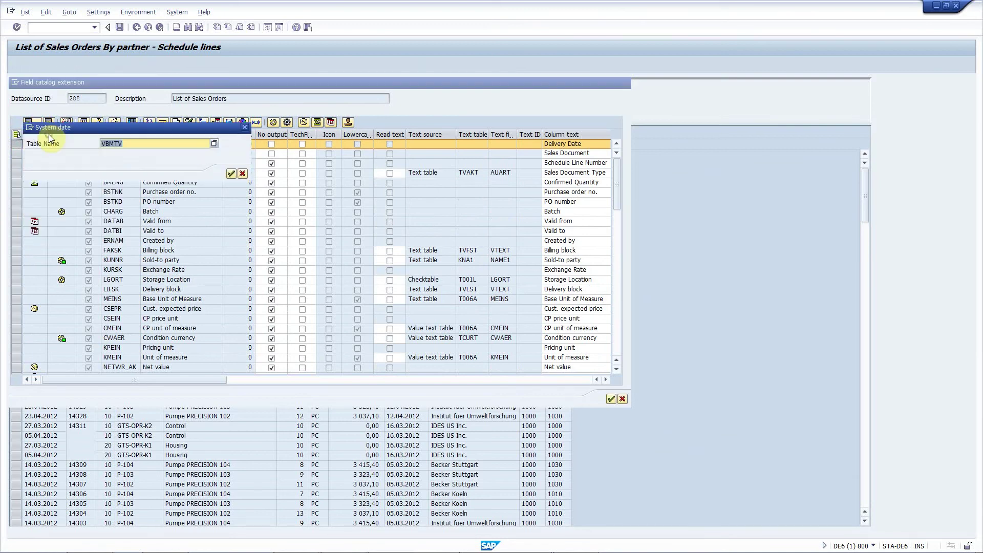
{"action": "type", "text": "vbe"}
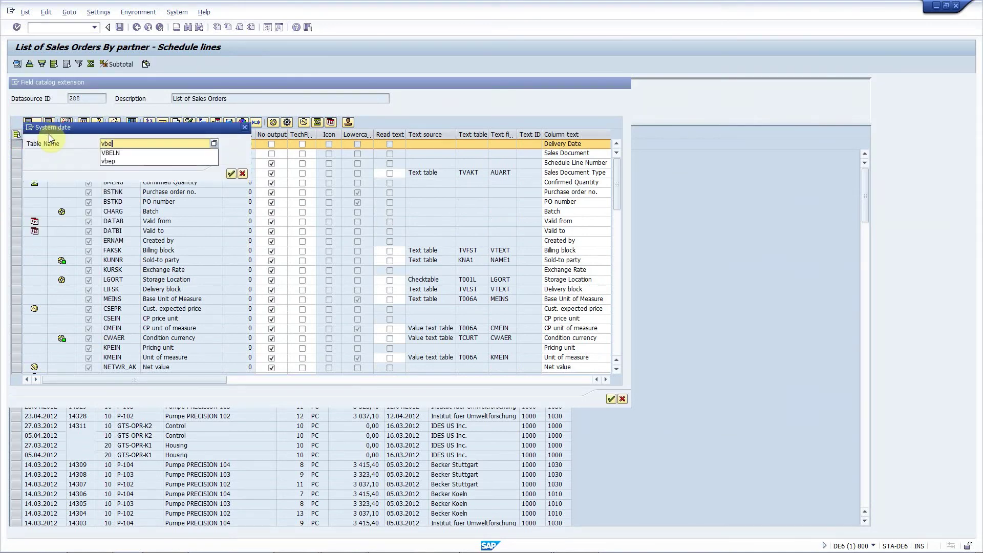
{"action": "type", "text": "p"}
{"action": "key", "text": "Return"}
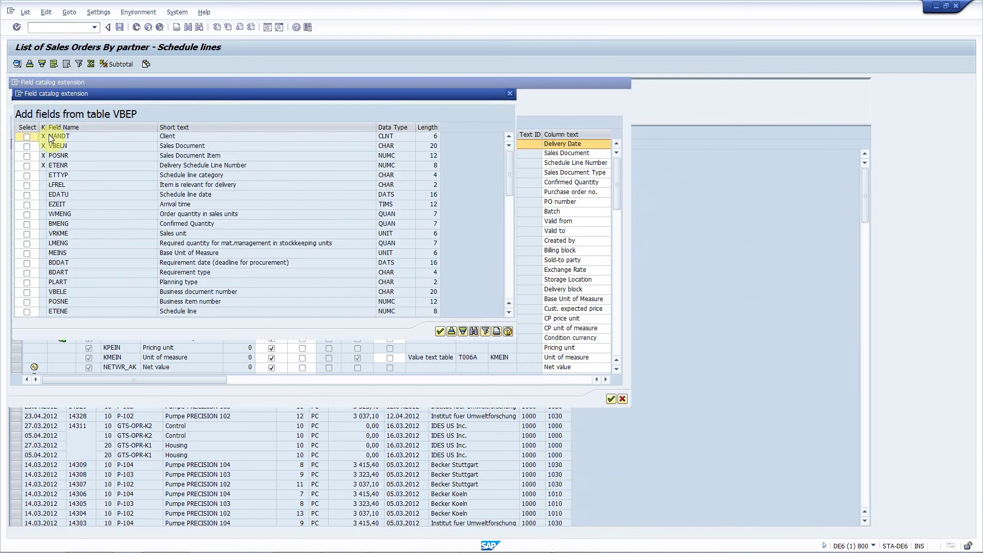
{"action": "right_click", "coordinate": [75, 173]}
{"action": "left_click", "coordinate": [103, 222]}
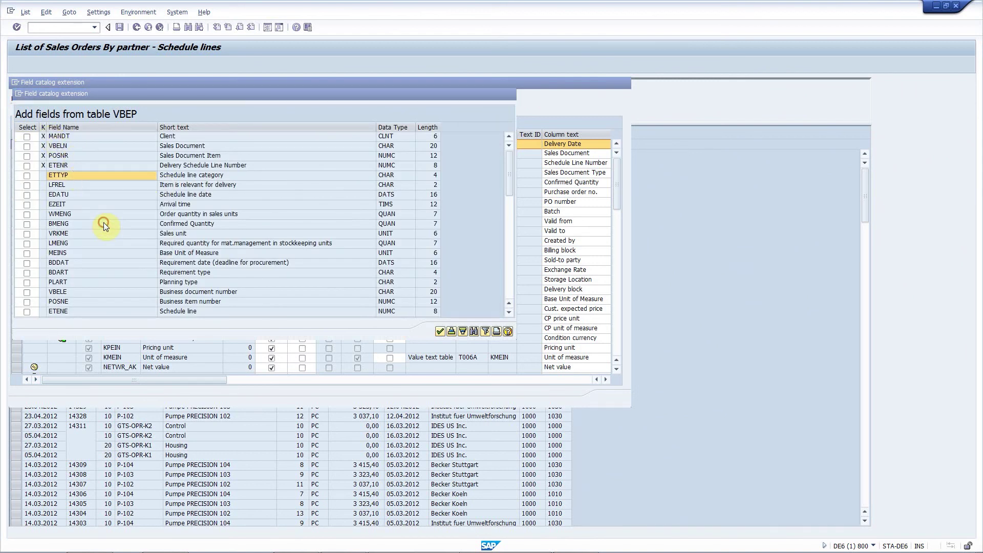
{"action": "key", "text": "shift+Tab"}
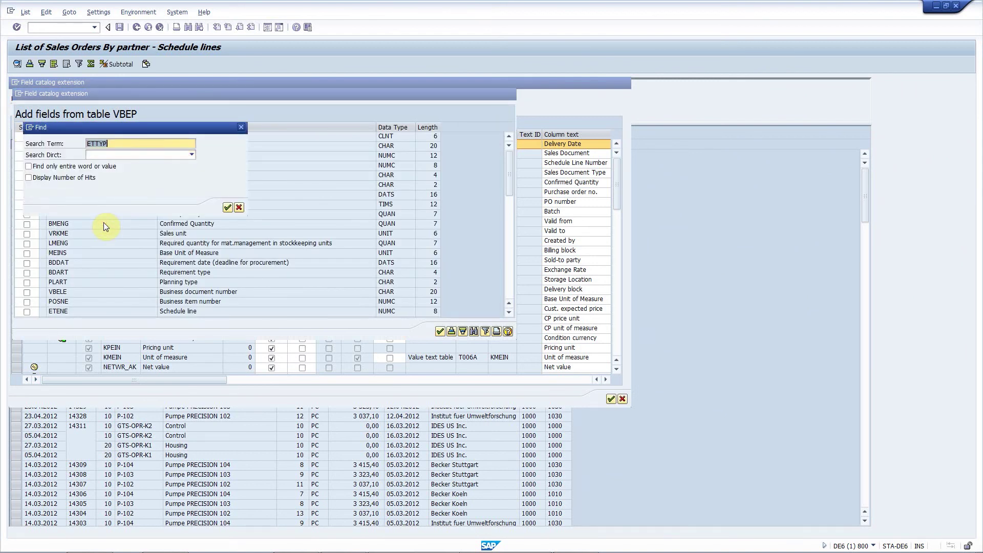
{"action": "type", "text": "lddat"}
{"action": "key", "text": "Return"}
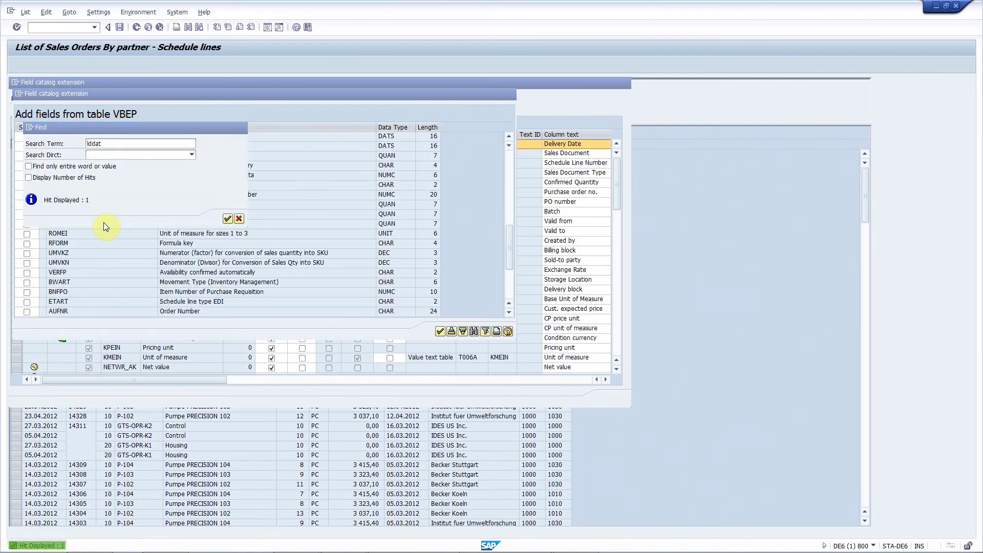
{"action": "key", "text": "Escape"}
{"action": "left_click", "coordinate": [27, 137]}
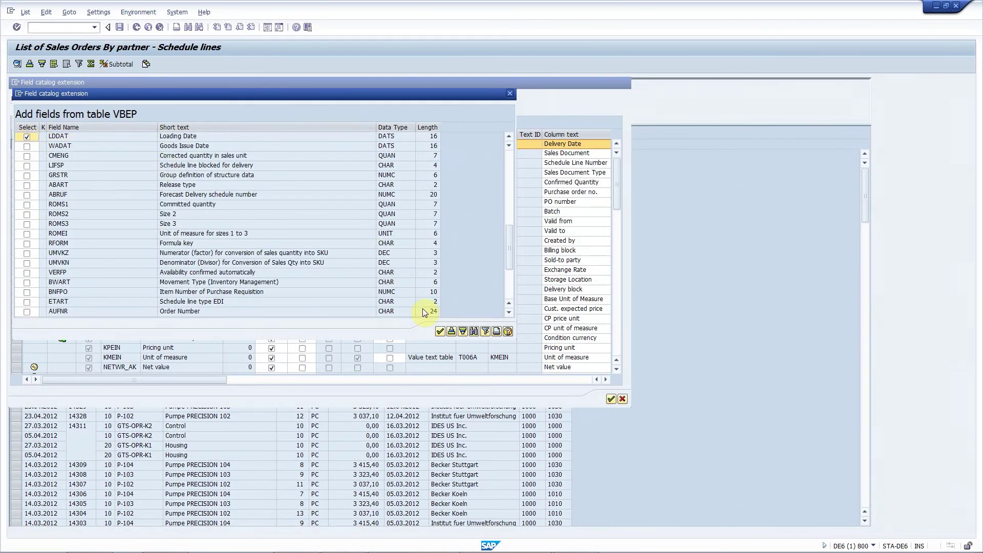
{"action": "left_click", "coordinate": [439, 331]}
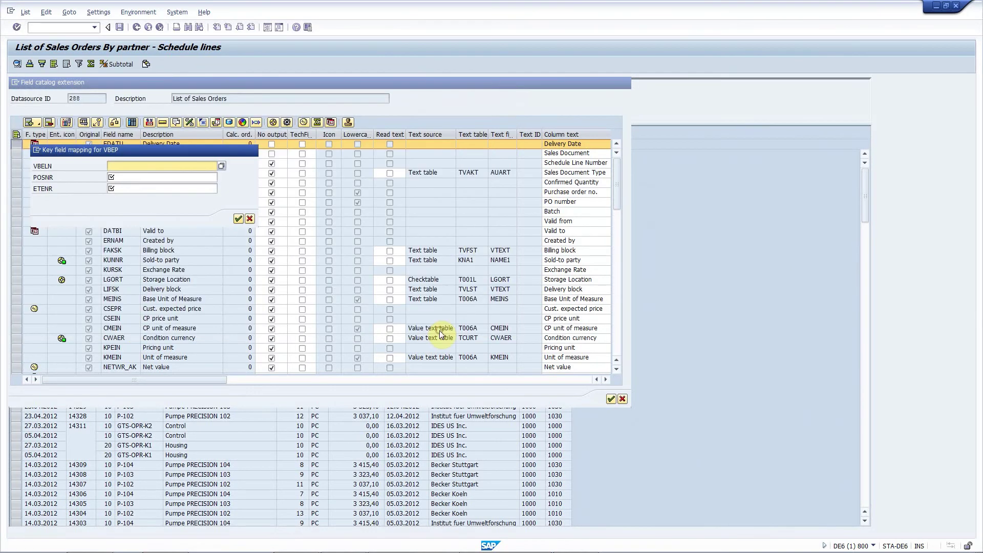
Step: Map the VBELN, POSNR and ETENR keys to add the Loading Date field
{"action": "left_click", "coordinate": [221, 167]}
{"action": "left_click", "coordinate": [221, 179]}
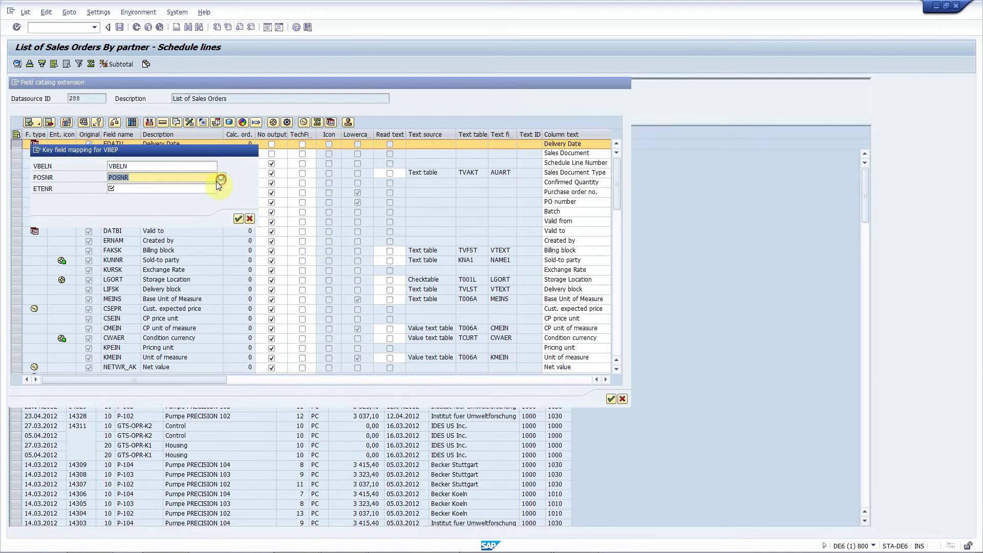
{"action": "left_click", "coordinate": [217, 188]}
{"action": "left_click", "coordinate": [222, 188]}
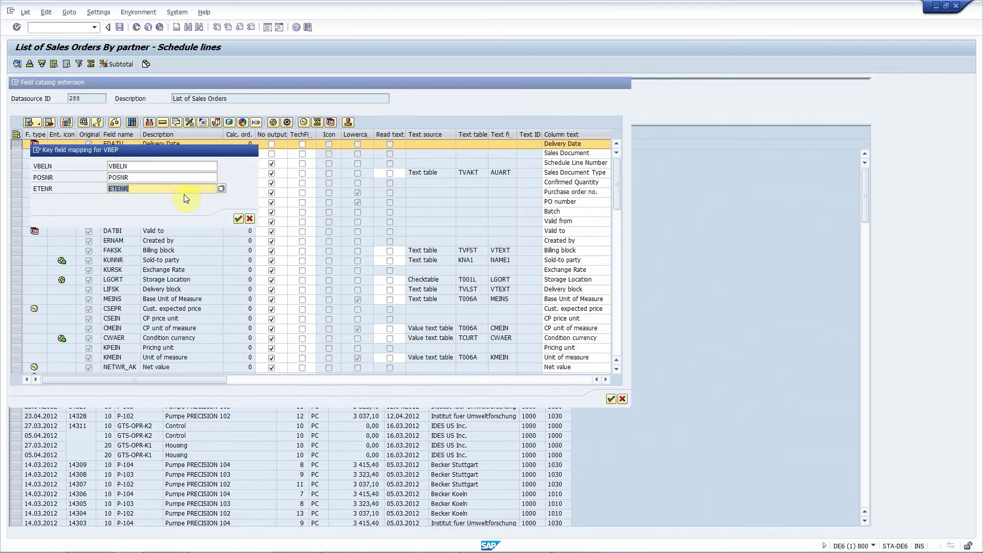
{"action": "left_click", "coordinate": [238, 219]}
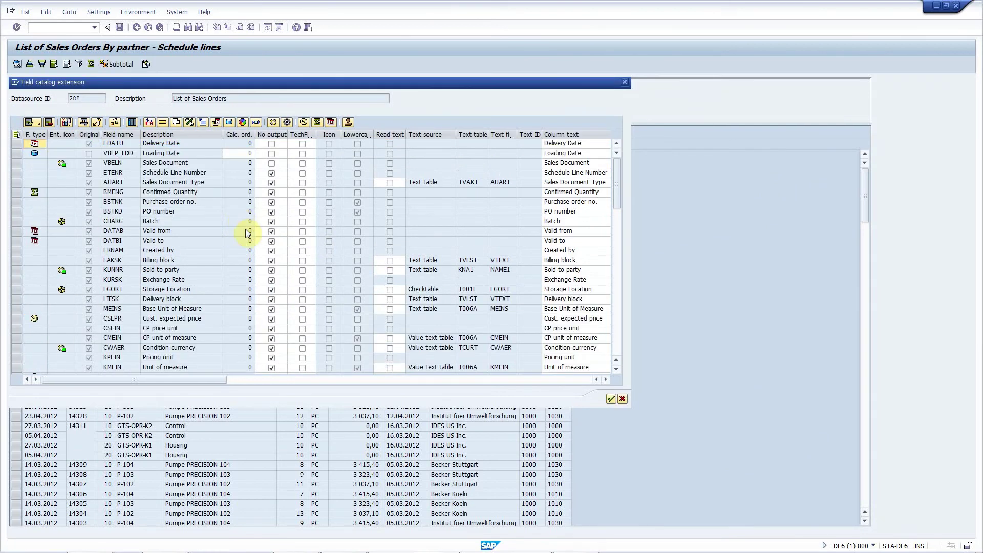
{"action": "left_click", "coordinate": [16, 153]}
Step: Add a currency conversion field for Net Value (NETWR)
{"action": "left_click", "coordinate": [618, 345]}
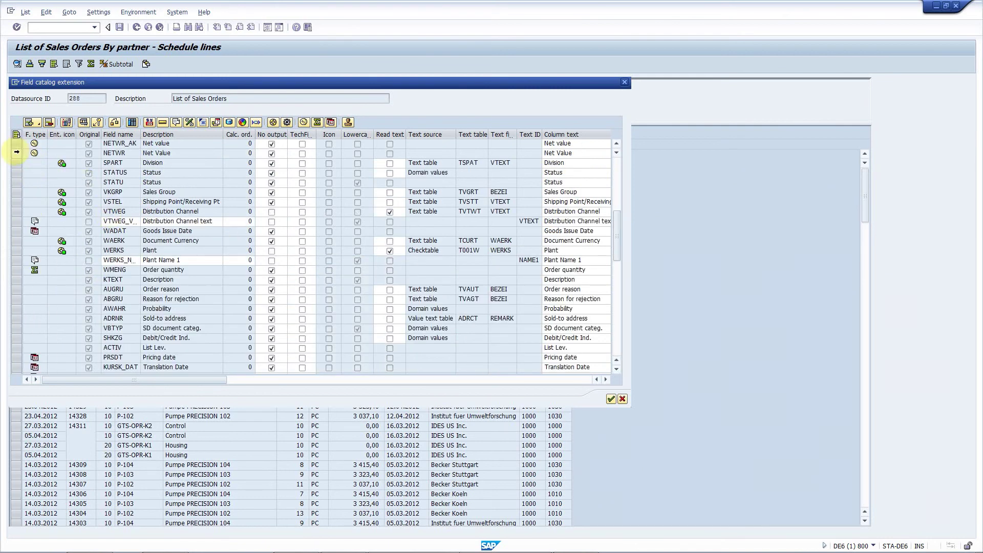
{"action": "left_click", "coordinate": [15, 153]}
{"action": "left_click", "coordinate": [33, 122]}
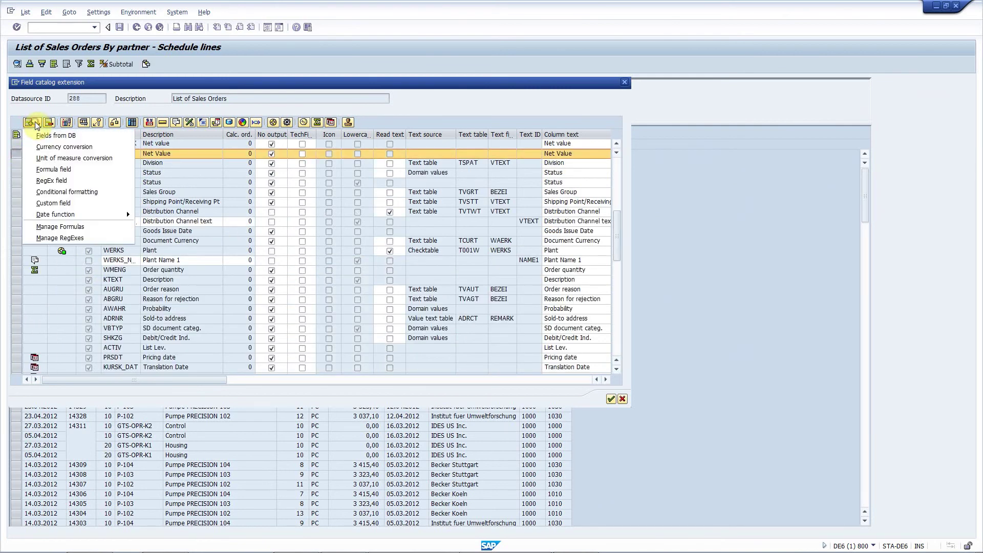
{"action": "left_click", "coordinate": [51, 147]}
{"action": "scroll", "coordinate": [75, 260], "scroll_direction": "down", "scroll_amount": 3}
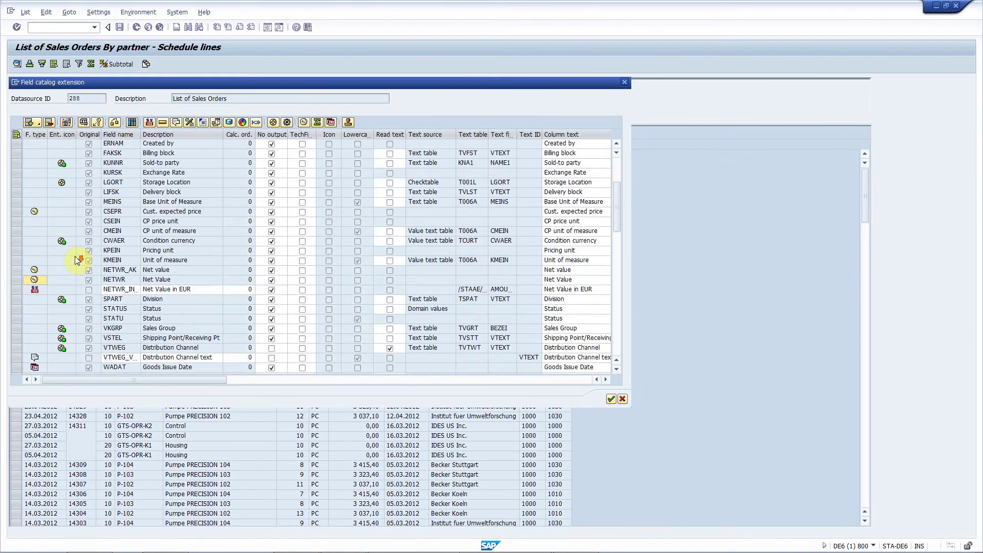
{"action": "left_click", "coordinate": [15, 289]}
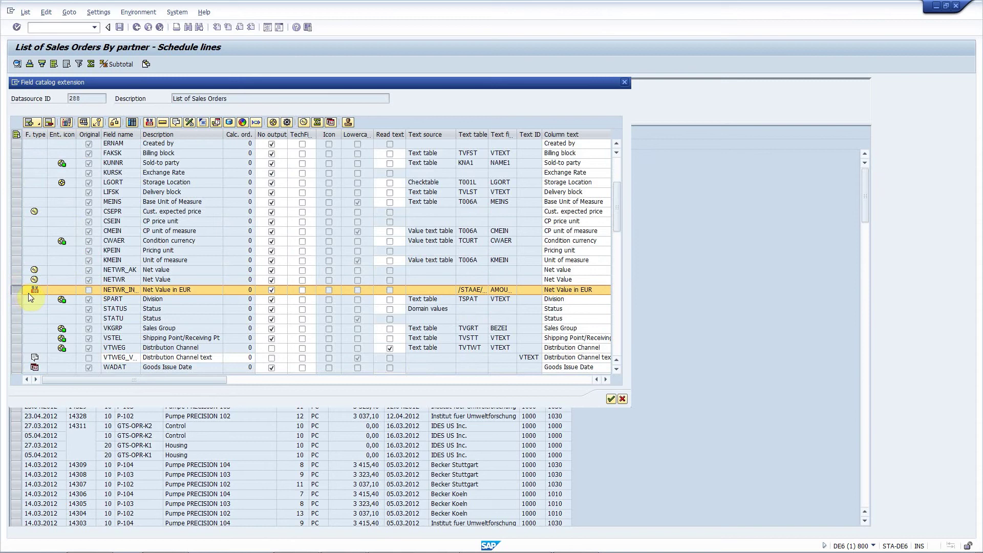
Step: Set the new field's conversion date to AUDAT and its target currency to CHF
{"action": "left_click", "coordinate": [149, 122]}
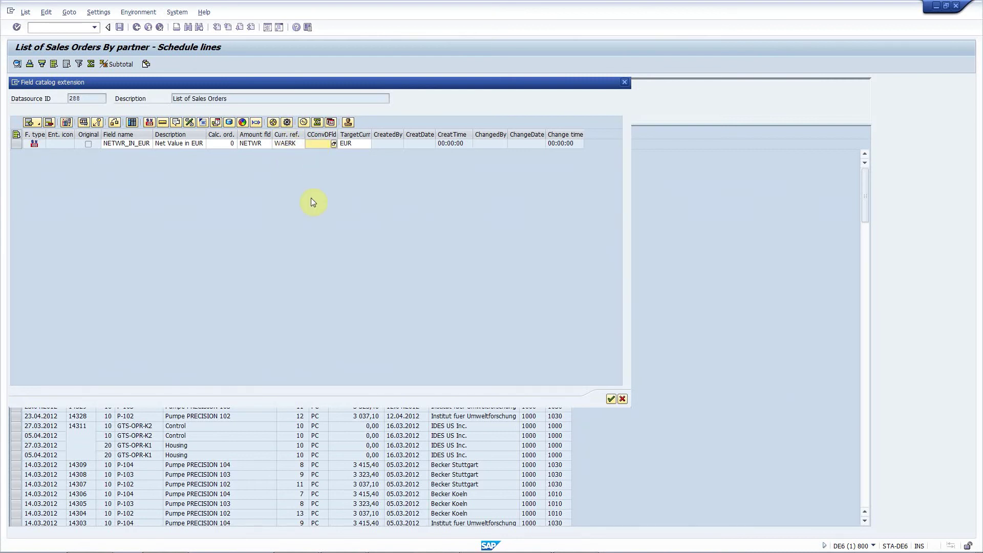
{"action": "key", "text": "F4"}
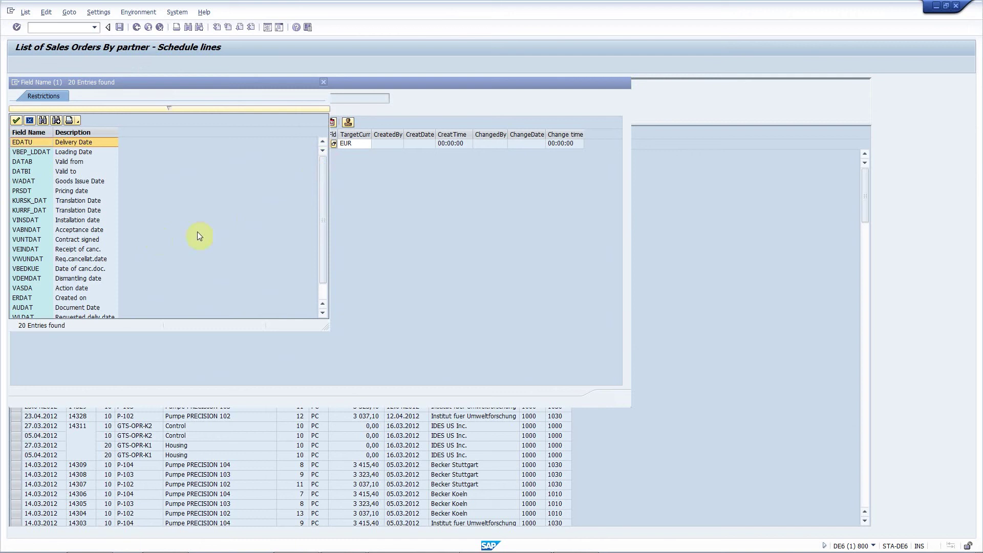
{"action": "scroll", "coordinate": [98, 259], "scroll_direction": "down", "scroll_amount": 1}
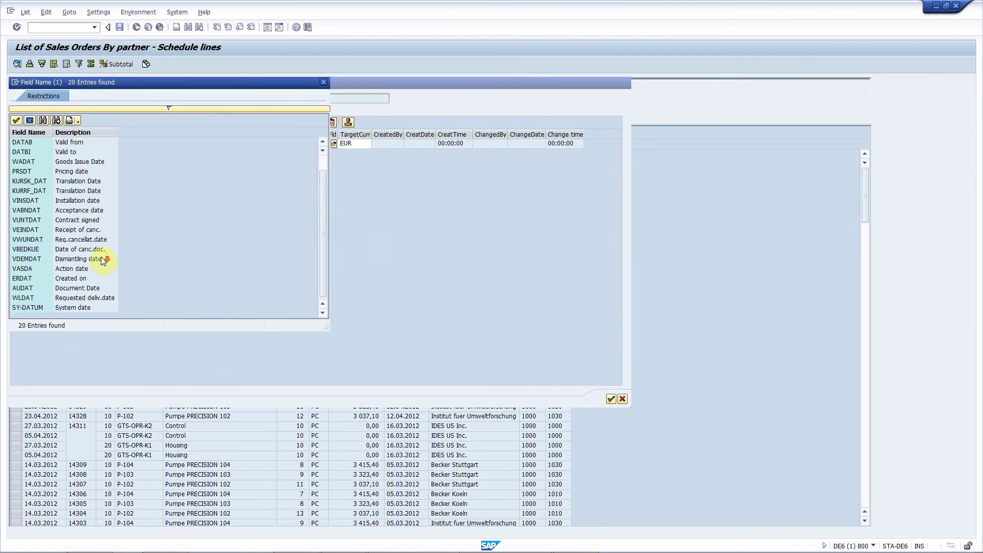
{"action": "double_click", "coordinate": [84, 289]}
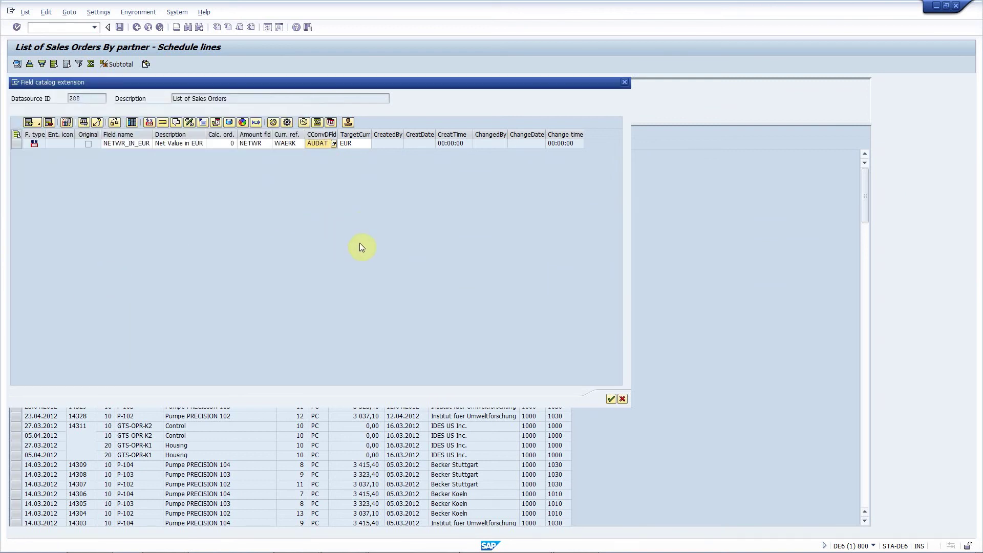
{"action": "left_click", "coordinate": [354, 148]}
{"action": "key", "text": "Return"}
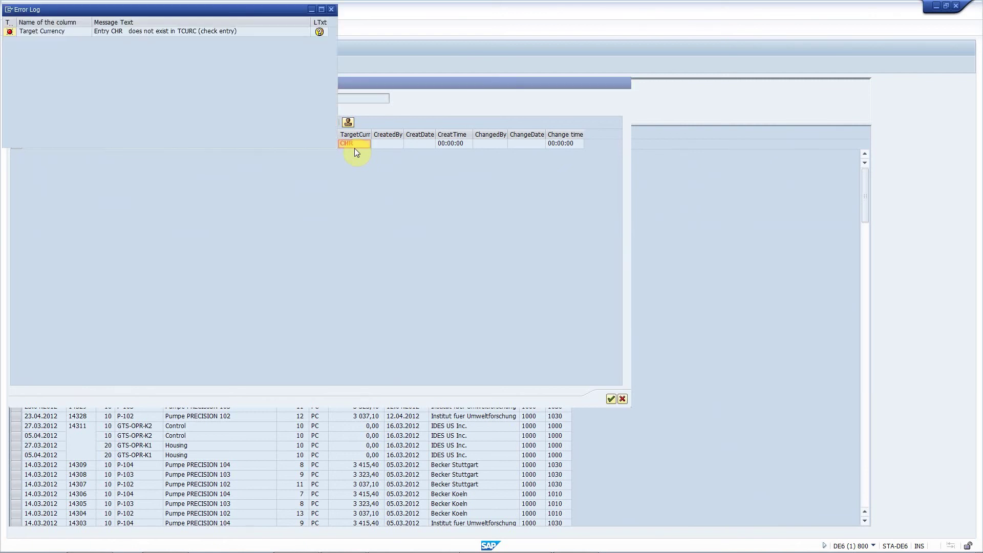
{"action": "left_click", "coordinate": [354, 148]}
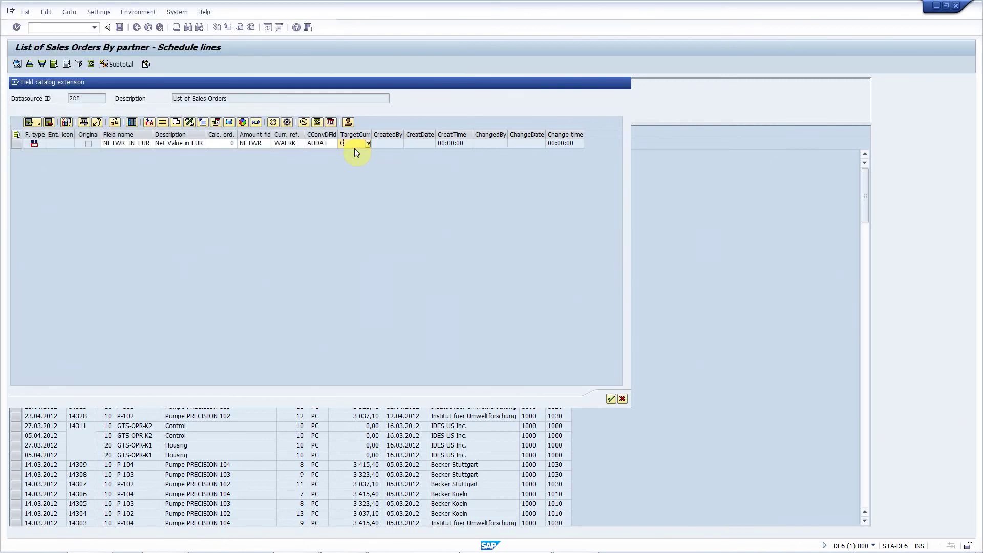
{"action": "key", "text": "Return"}
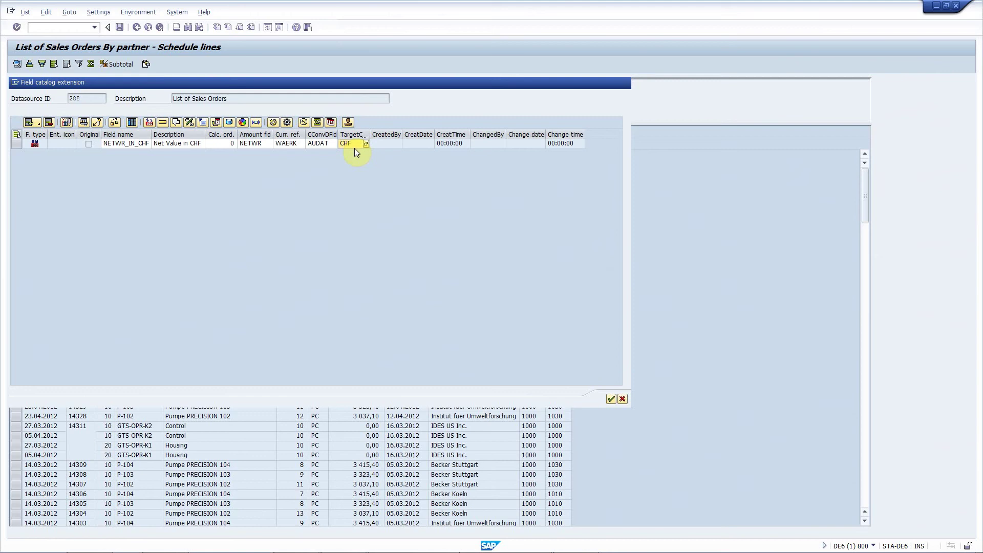
Step: Add conditional formatting field COLOR_OF_NETWR_IN_CHF and open its formula editor
{"action": "left_click", "coordinate": [132, 122]}
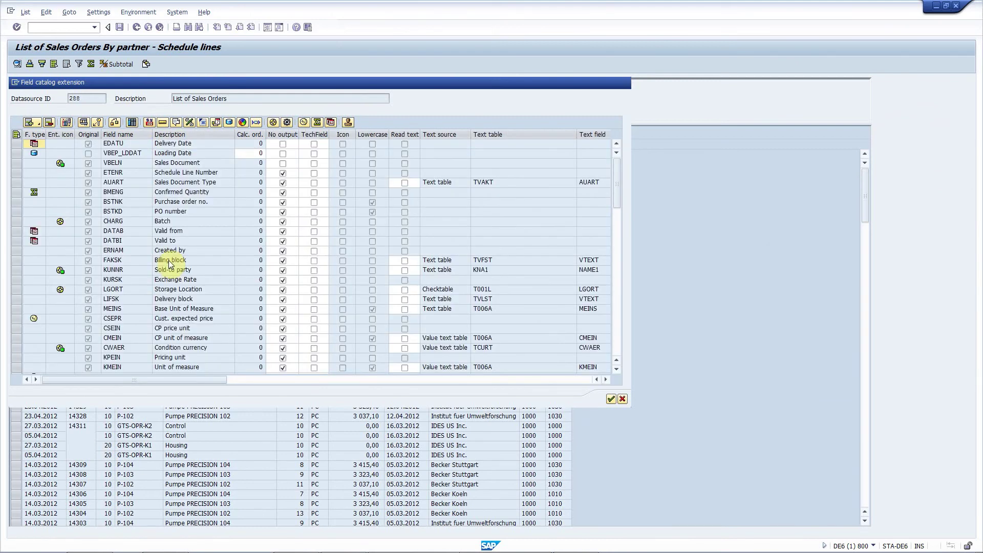
{"action": "scroll", "coordinate": [151, 273], "scroll_direction": "down", "scroll_amount": 3}
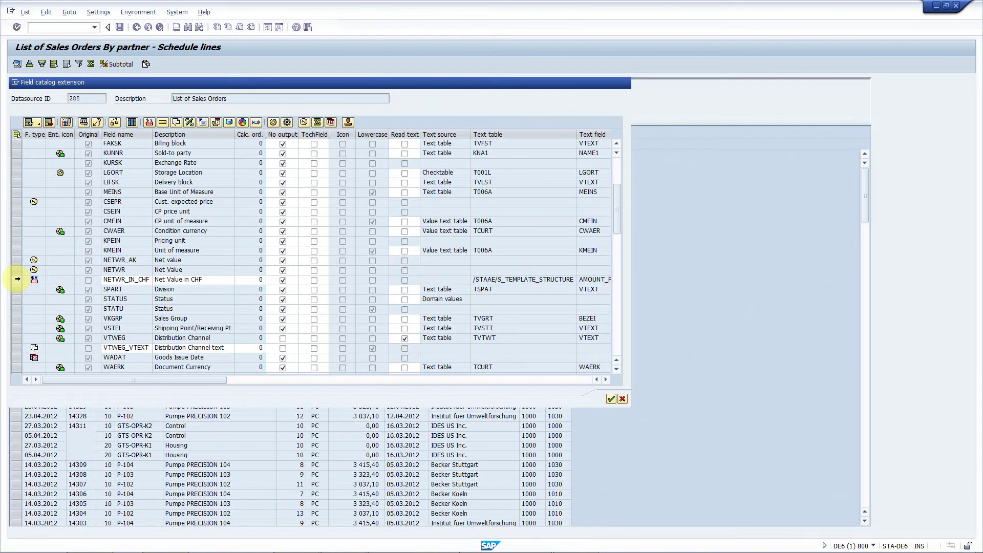
{"action": "left_click", "coordinate": [17, 279]}
{"action": "left_click", "coordinate": [32, 124]}
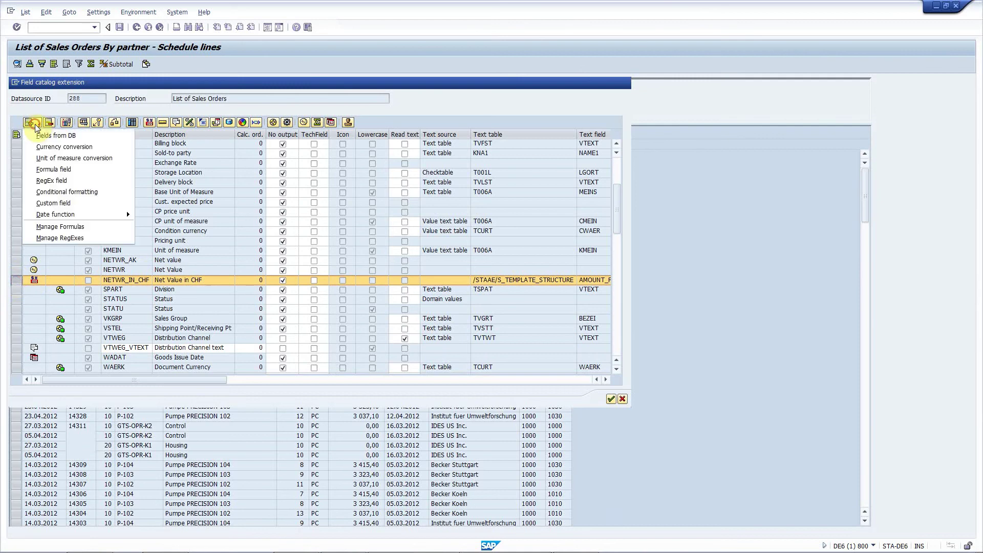
{"action": "left_click", "coordinate": [71, 190]}
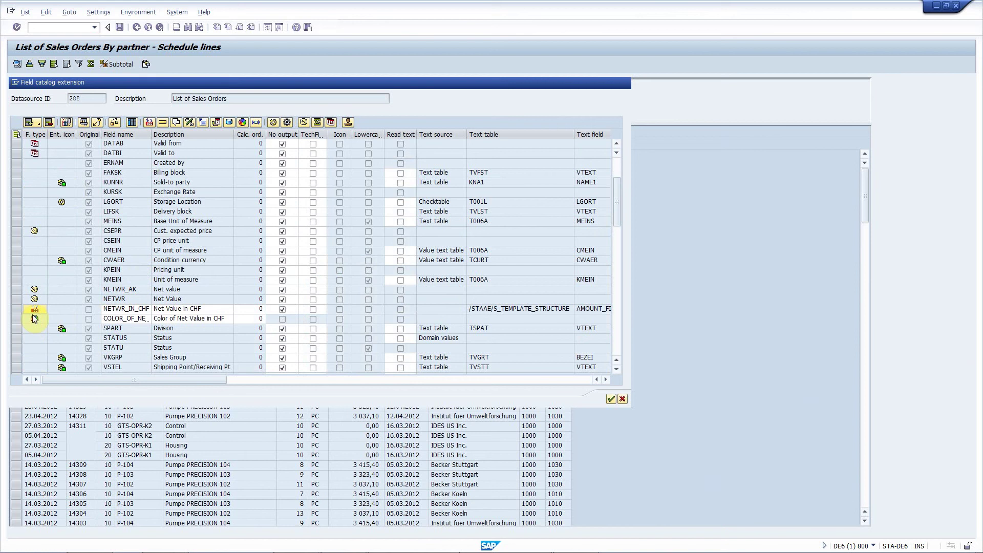
{"action": "left_click", "coordinate": [242, 122]}
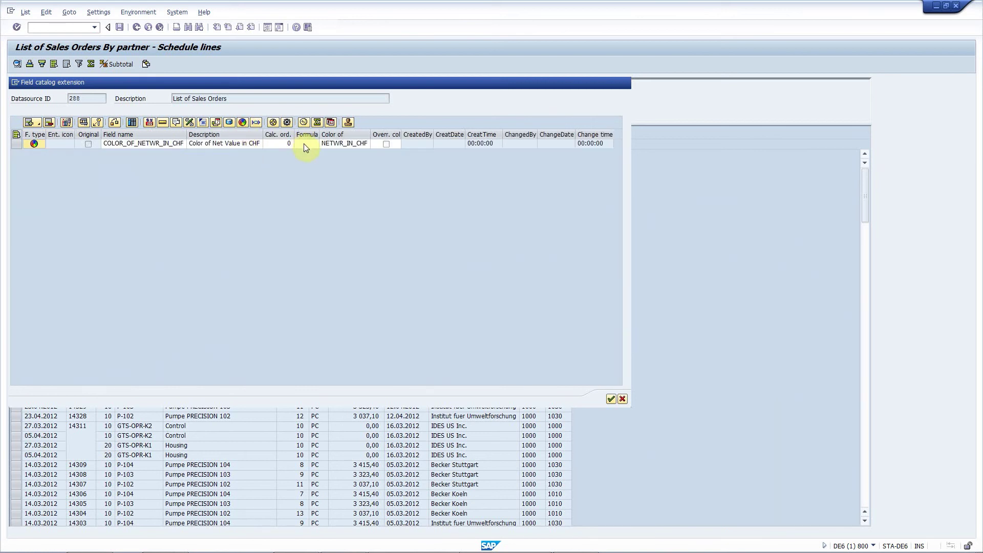
{"action": "double_click", "coordinate": [304, 144]}
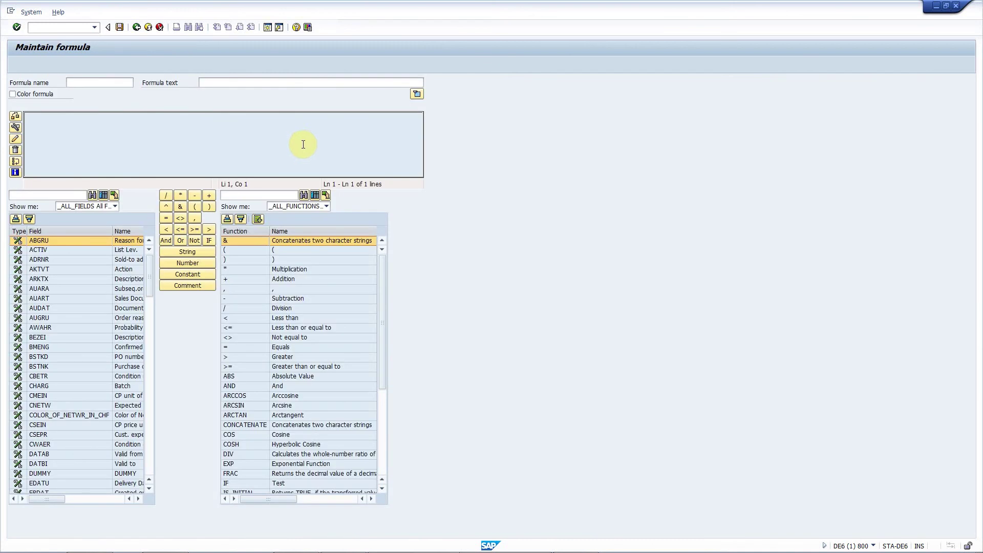
Step: Name the formula COLOR_NETVAL with description 'Color of net value'
{"action": "left_click", "coordinate": [111, 82]}
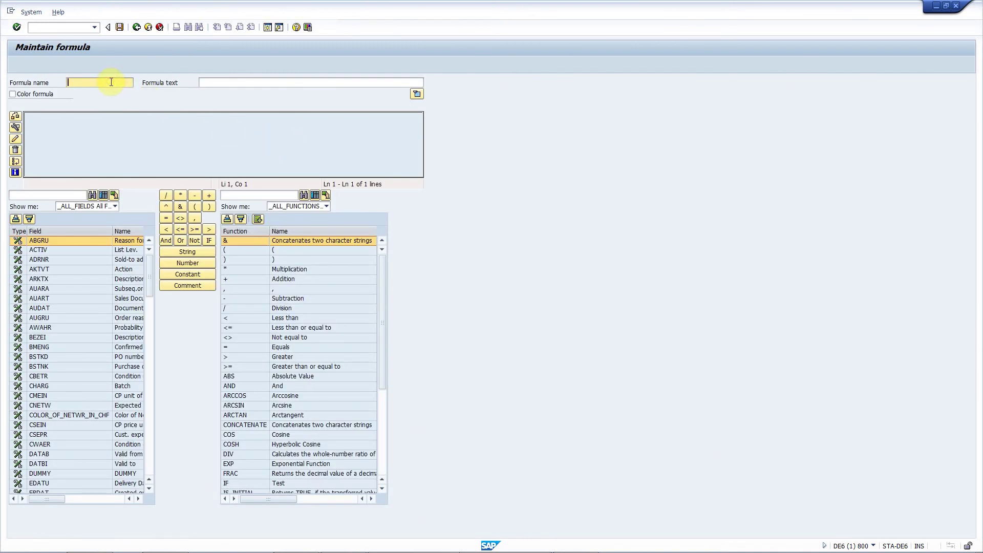
{"action": "type", "text": "COLOR_NETVAL"}
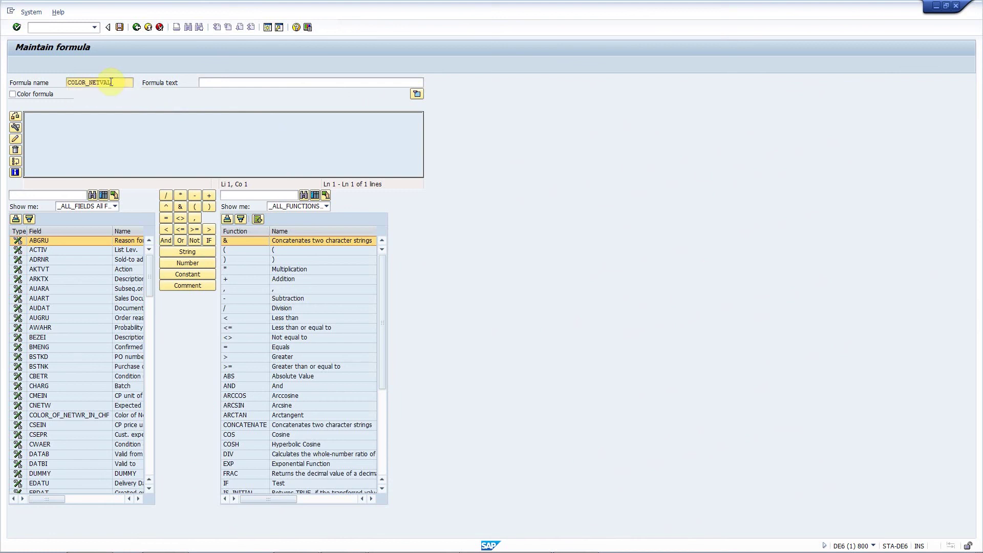
{"action": "key", "text": "Tab"}
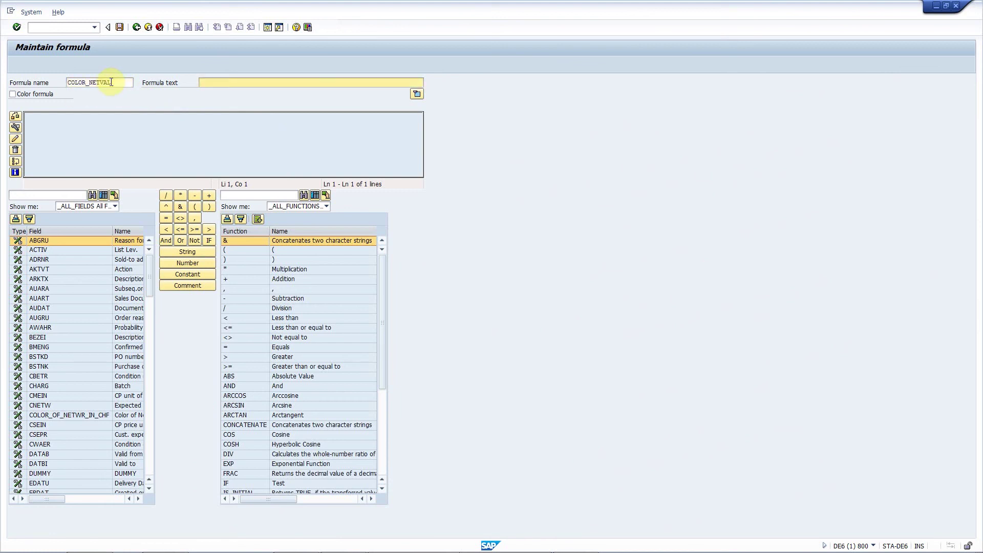
{"action": "type", "text": "Color of net value"}
{"action": "key", "text": "Return"}
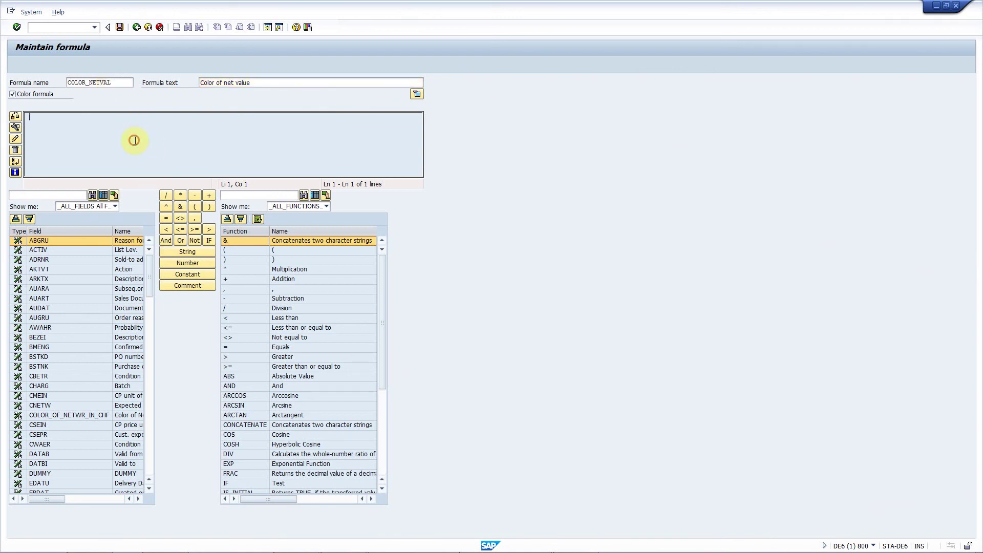
Step: Build the condition IF Net Value in CHF > 50 000
{"action": "left_click", "coordinate": [210, 243]}
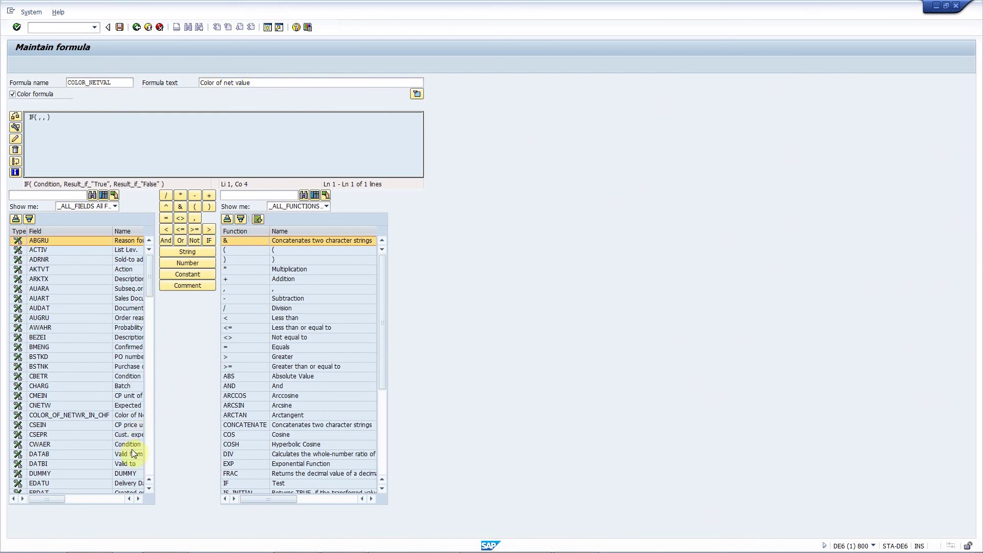
{"action": "left_click", "coordinate": [152, 456]}
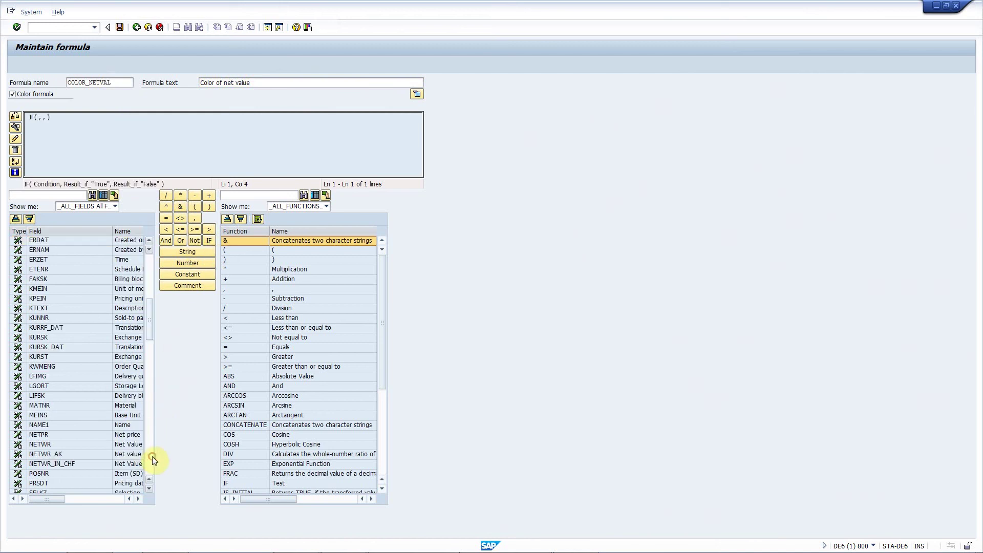
{"action": "double_click", "coordinate": [96, 462]}
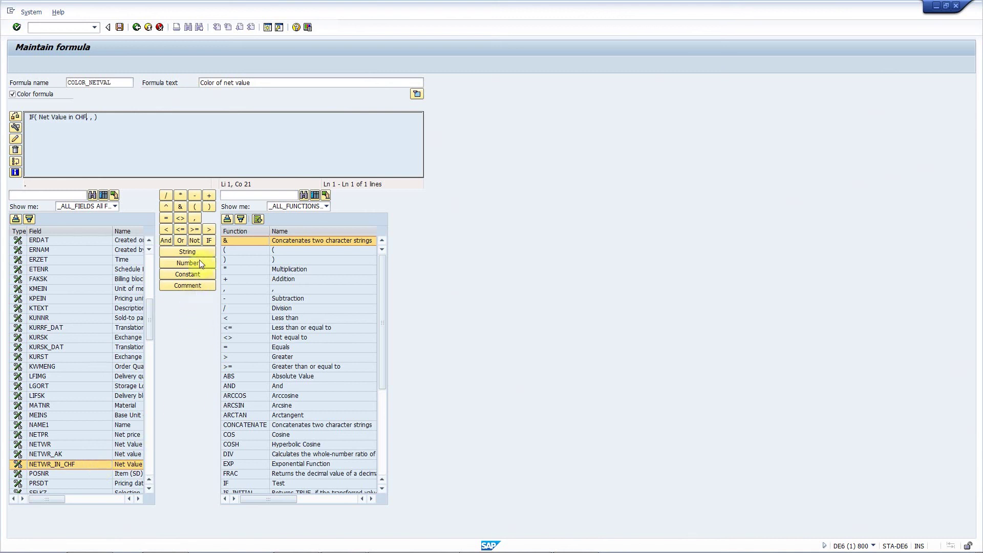
{"action": "left_click", "coordinate": [205, 228]}
{"action": "left_click", "coordinate": [199, 265]}
{"action": "type", "text": "50"}
{"action": "key", "text": "Down"}
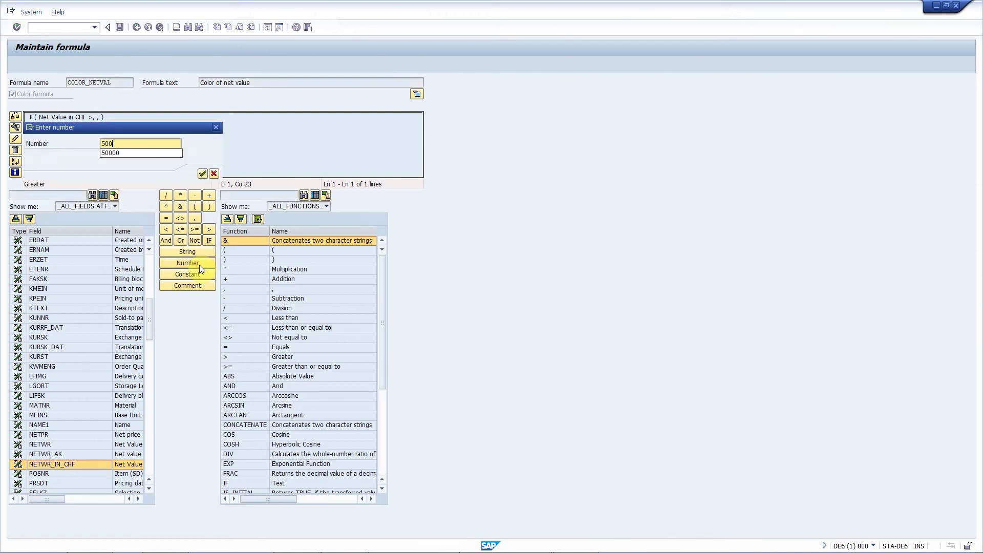
{"action": "key", "text": "Return"}
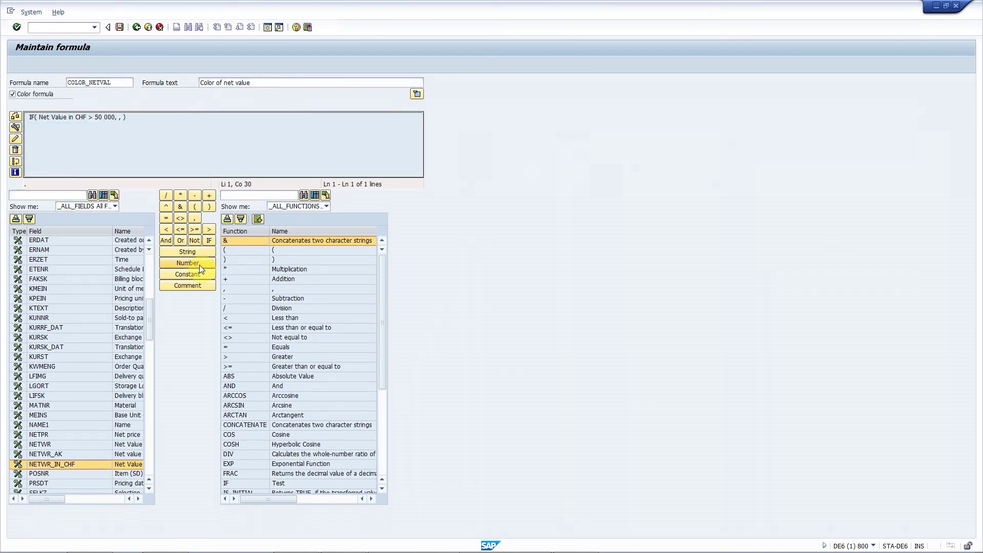
{"action": "left_click", "coordinate": [146, 443]}
Step: Make Red the result above 50 000 and nest a condition Net Value in CHF > 25 000
{"action": "double_click", "coordinate": [94, 464]}
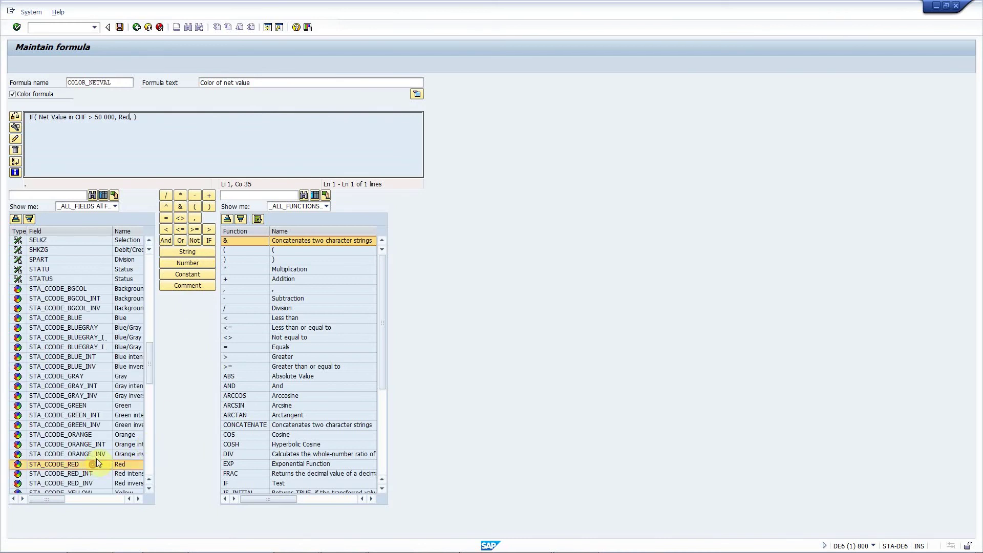
{"action": "left_click", "coordinate": [210, 241]}
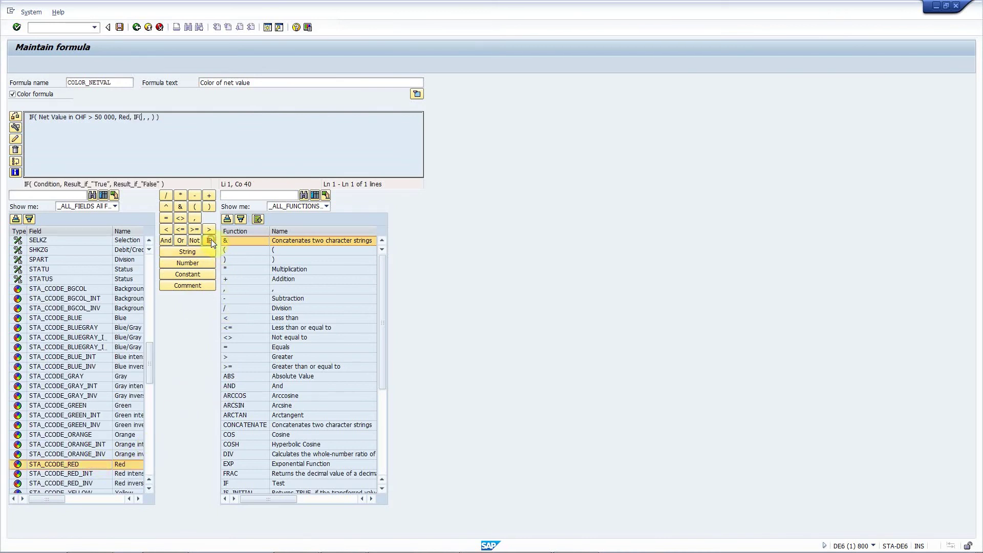
{"action": "left_click", "coordinate": [149, 324]}
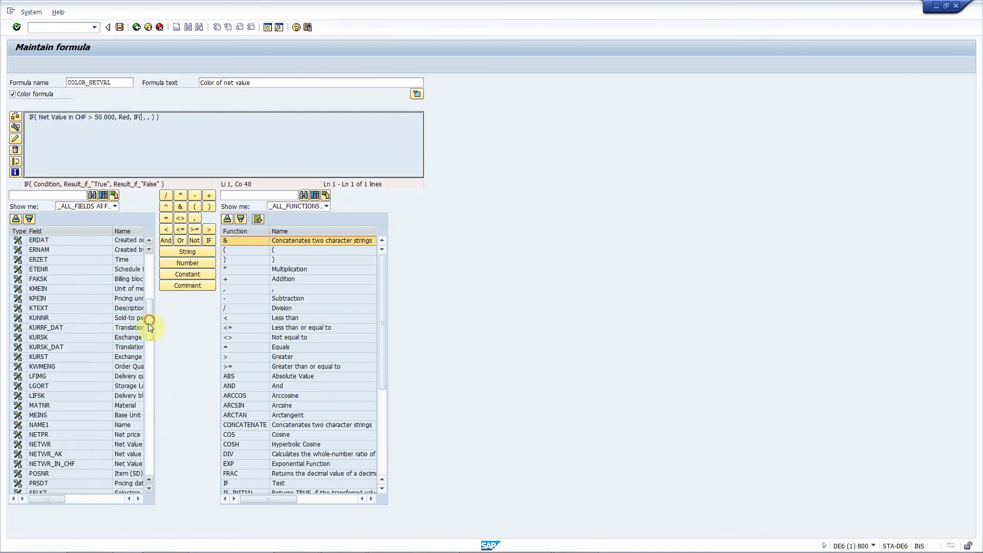
{"action": "double_click", "coordinate": [64, 466]}
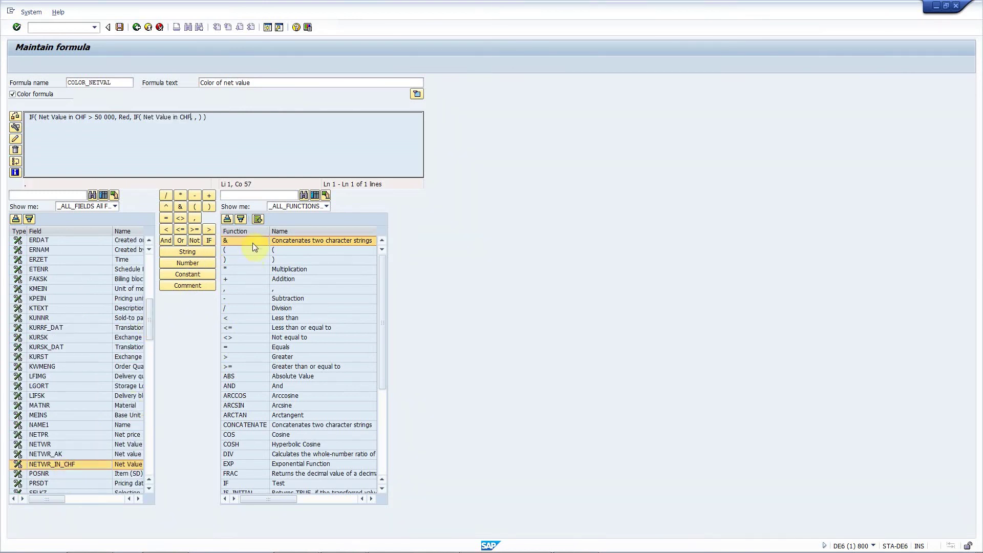
{"action": "left_click", "coordinate": [208, 229]}
{"action": "left_click", "coordinate": [196, 262]}
{"action": "type", "text": "25000"}
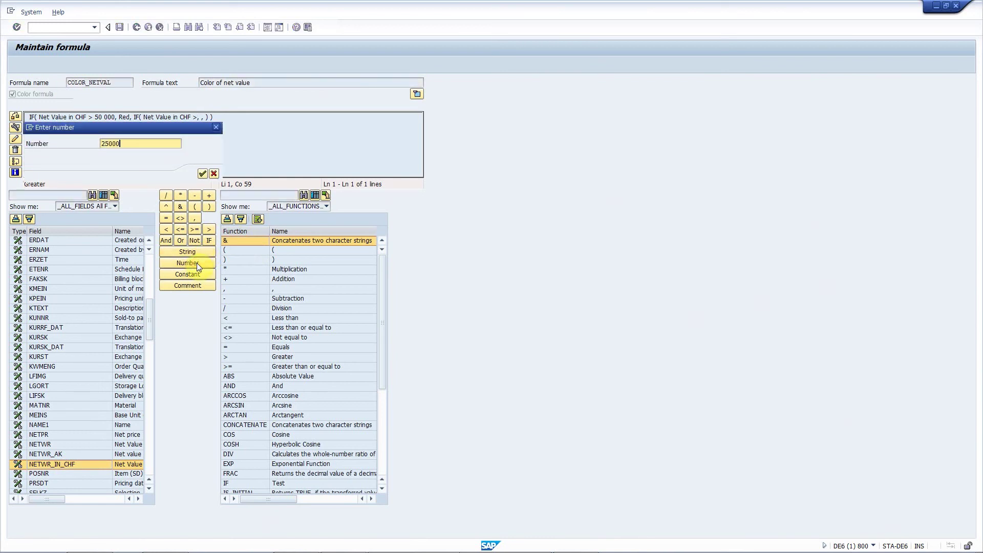
{"action": "key", "text": "Return"}
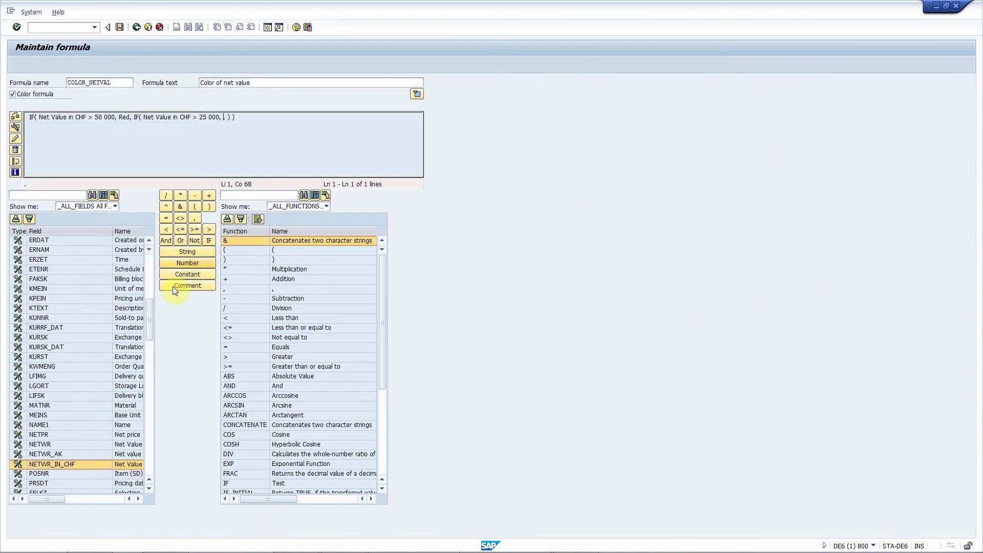
Step: Make Yellow the result above 25 000, Blue/Gray otherwise, and save the formula
{"action": "left_click", "coordinate": [148, 453]}
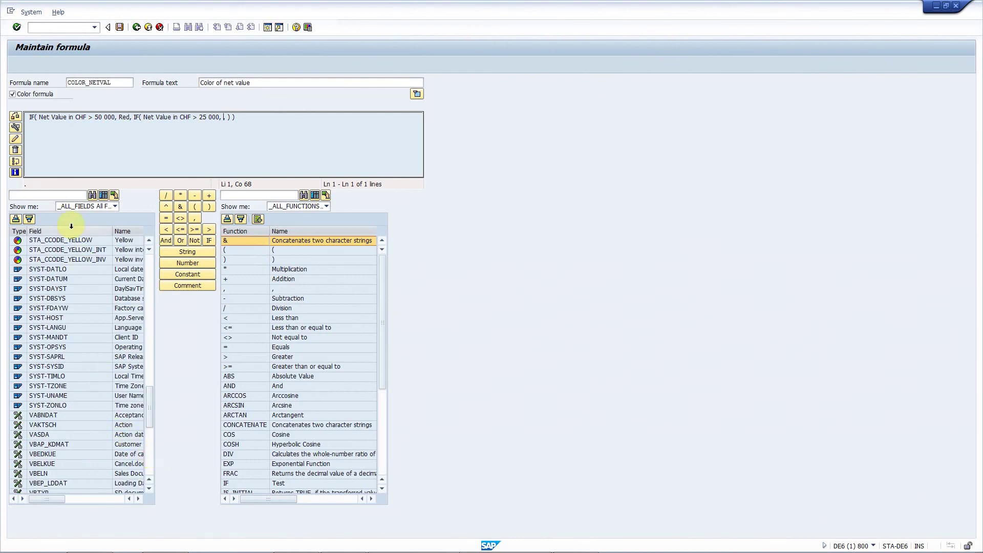
{"action": "double_click", "coordinate": [88, 240]}
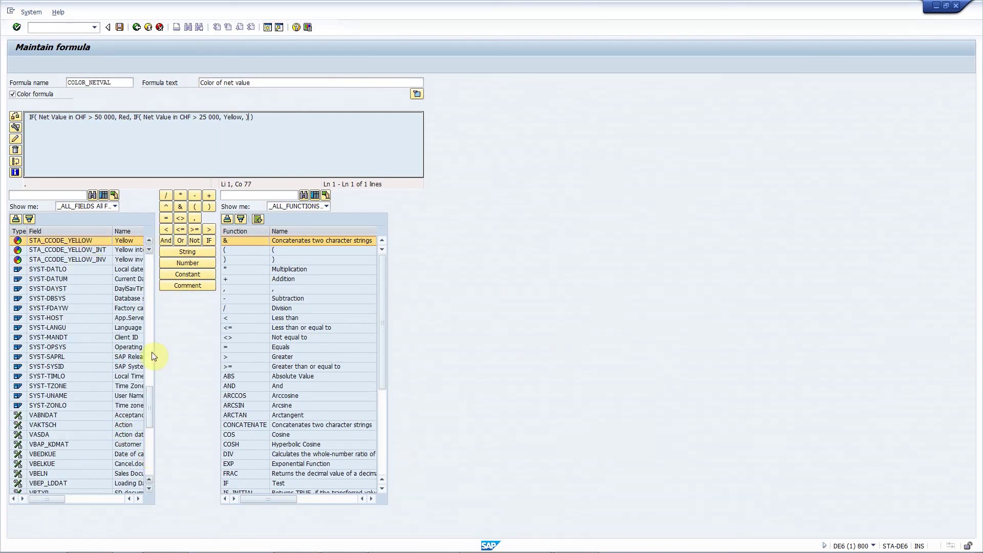
{"action": "left_click", "coordinate": [150, 283]}
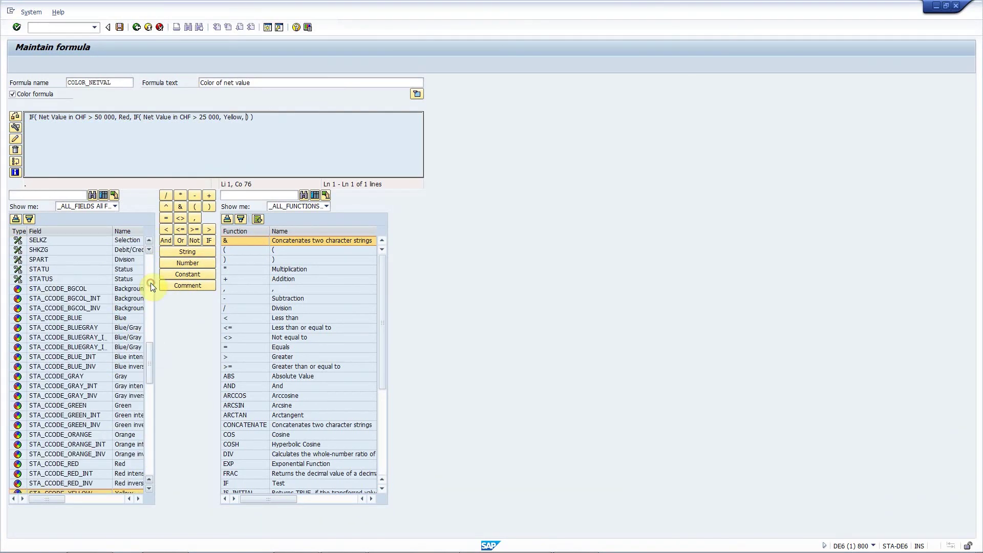
{"action": "double_click", "coordinate": [104, 328]}
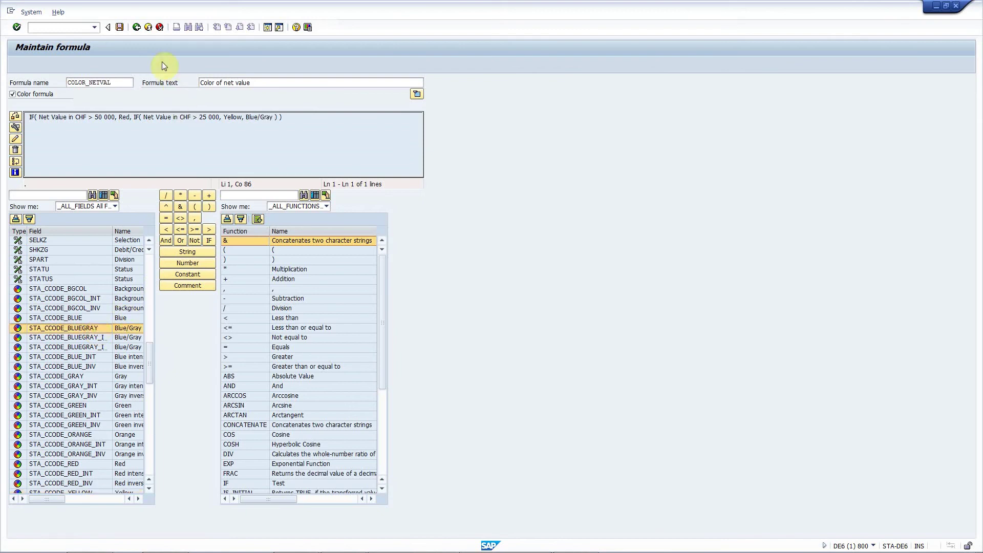
{"action": "left_click", "coordinate": [118, 27]}
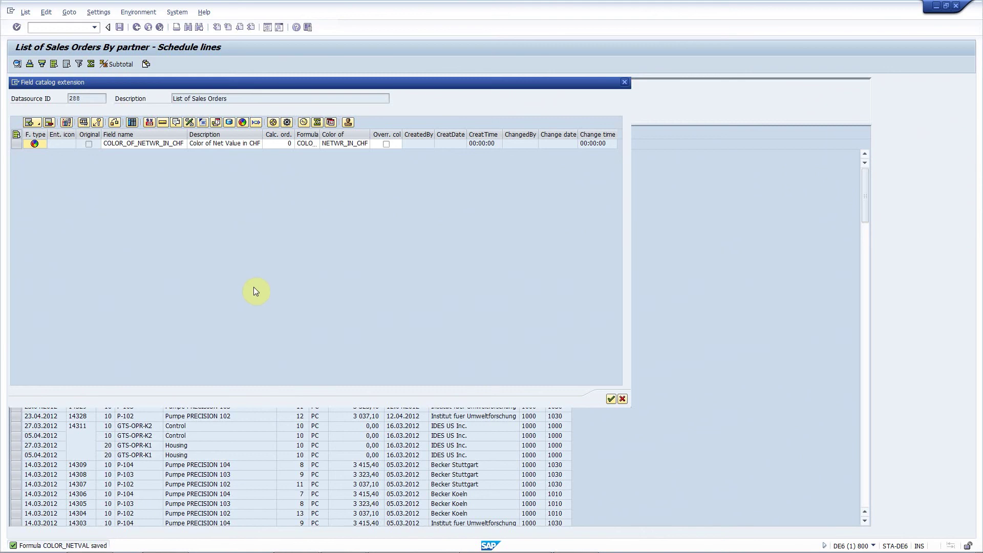
Step: Insert a new formula field below the Loading Date row
{"action": "left_click", "coordinate": [131, 121]}
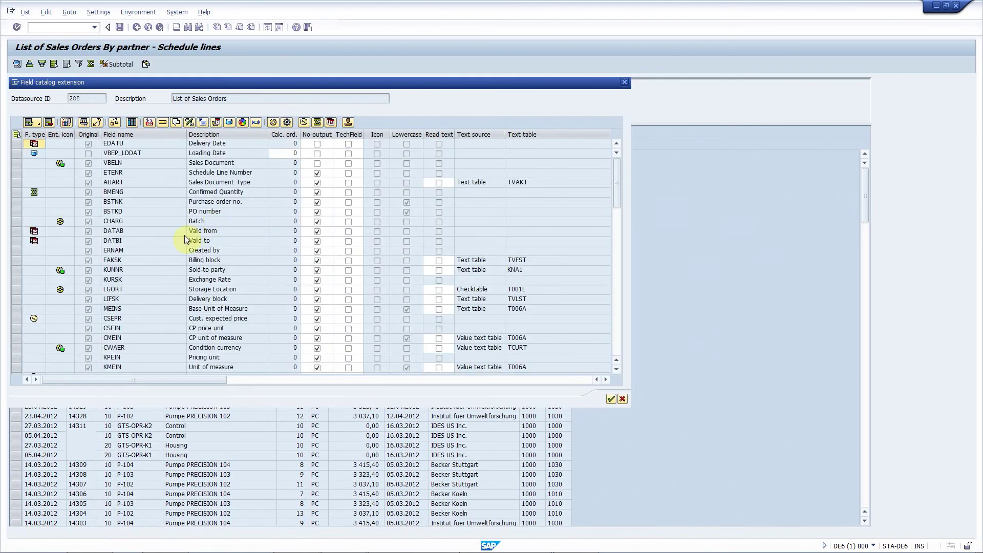
{"action": "left_click", "coordinate": [16, 153]}
{"action": "left_click", "coordinate": [38, 124]}
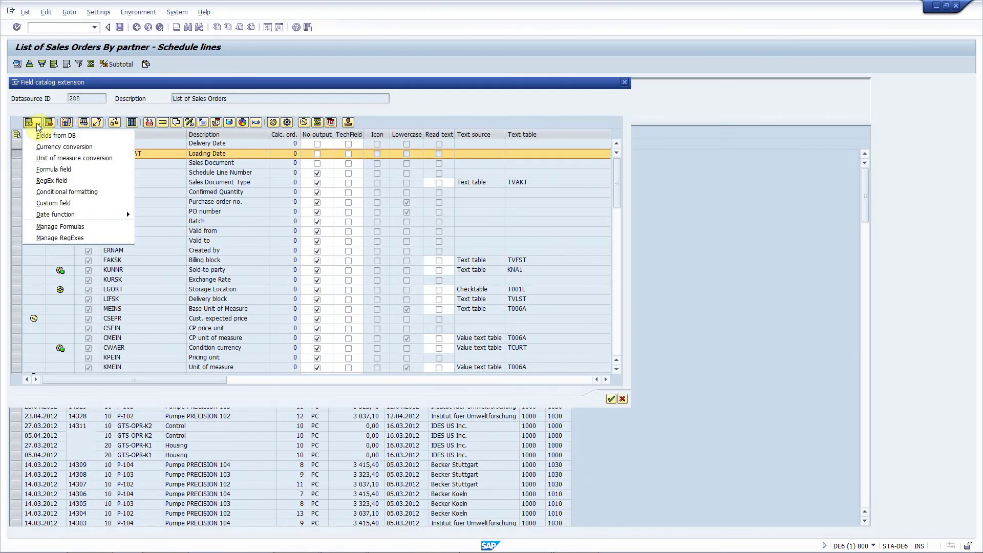
{"action": "left_click", "coordinate": [54, 169]}
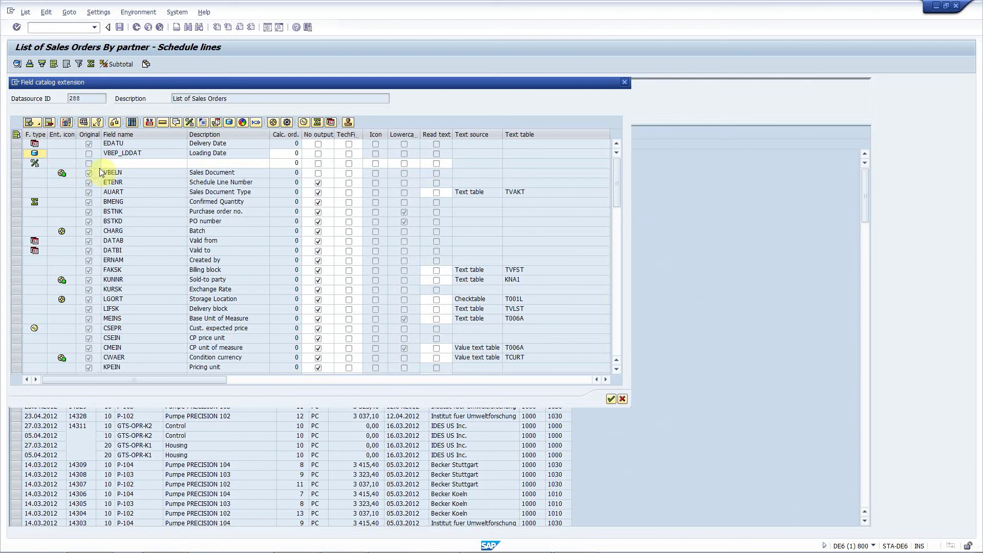
Step: Name the field SHIPPING_DAYS with description and column heading 'Shipping days'
{"action": "left_click", "coordinate": [111, 163]}
{"action": "type", "text": "SHI"}
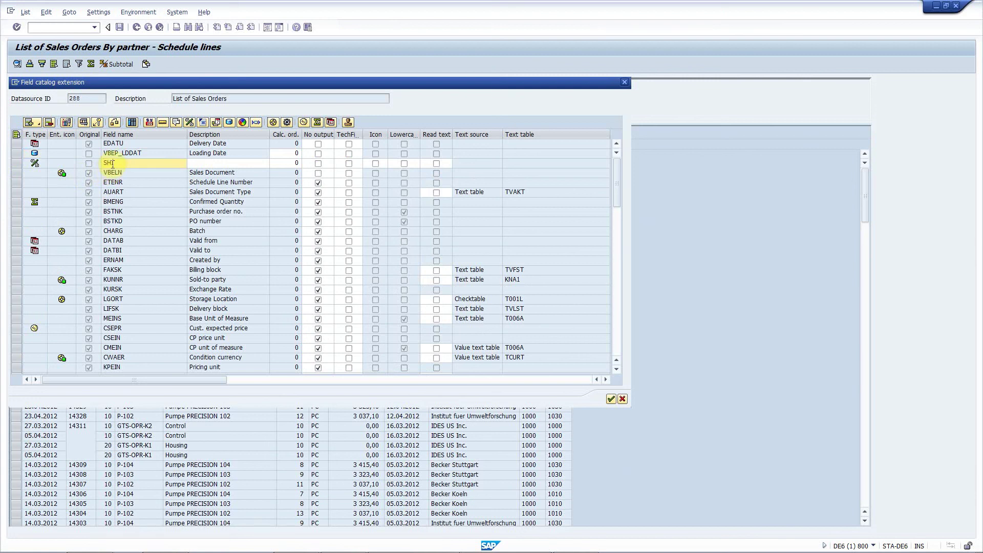
{"action": "type", "text": "PPING_DAYS"}
{"action": "key", "text": "Tab"}
{"action": "type", "text": "Shipping days"}
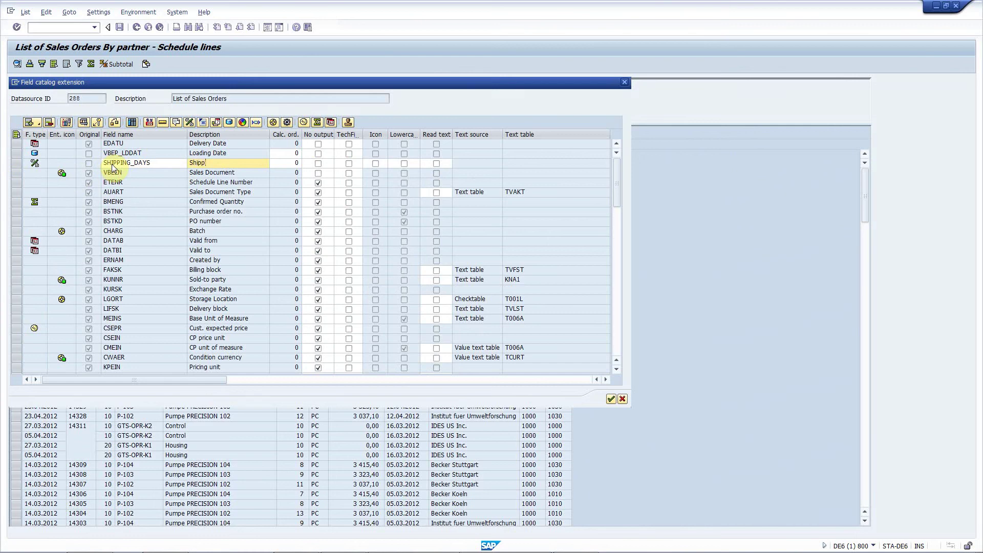
{"action": "key", "text": "Return"}
{"action": "key", "text": "ctrl+c"}
{"action": "key", "text": "Tab"}
{"action": "key", "text": "Tab"}
{"action": "key", "text": "Tab"}
{"action": "key", "text": "Tab"}
{"action": "key", "text": "Tab"}
{"action": "key", "text": "Tab"}
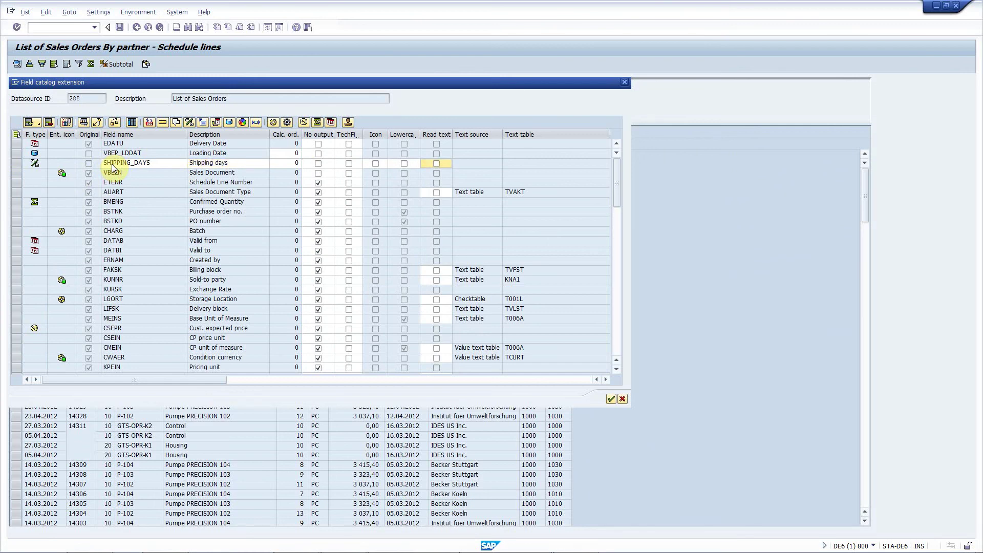
{"action": "key", "text": "Tab"}
{"action": "key", "text": "Tab"}
{"action": "key", "text": "Tab"}
{"action": "key", "text": "Tab"}
{"action": "key", "text": "Tab"}
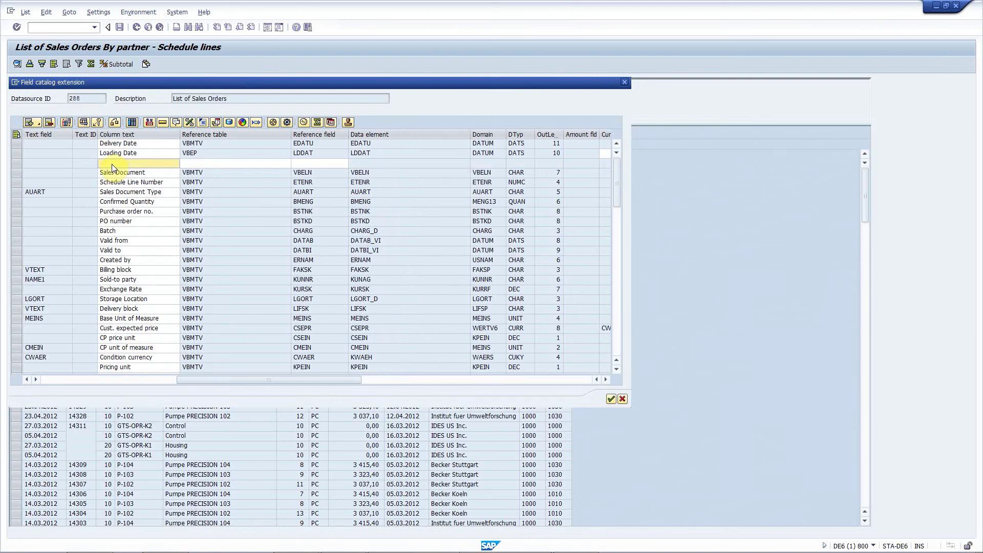
{"action": "key", "text": "ctrl+v"}
{"action": "key", "text": "shift+Tab"}
{"action": "key", "text": "shift+Tab"}
{"action": "key", "text": "shift+Tab"}
{"action": "key", "text": "shift+Tab"}
{"action": "key", "text": "shift+Tab"}
{"action": "key", "text": "shift+Tab"}
{"action": "key", "text": "shift+Tab"}
{"action": "key", "text": "shift+Tab"}
{"action": "key", "text": "shift+Tab"}
{"action": "key", "text": "shift+Tab"}
{"action": "key", "text": "shift+Tab"}
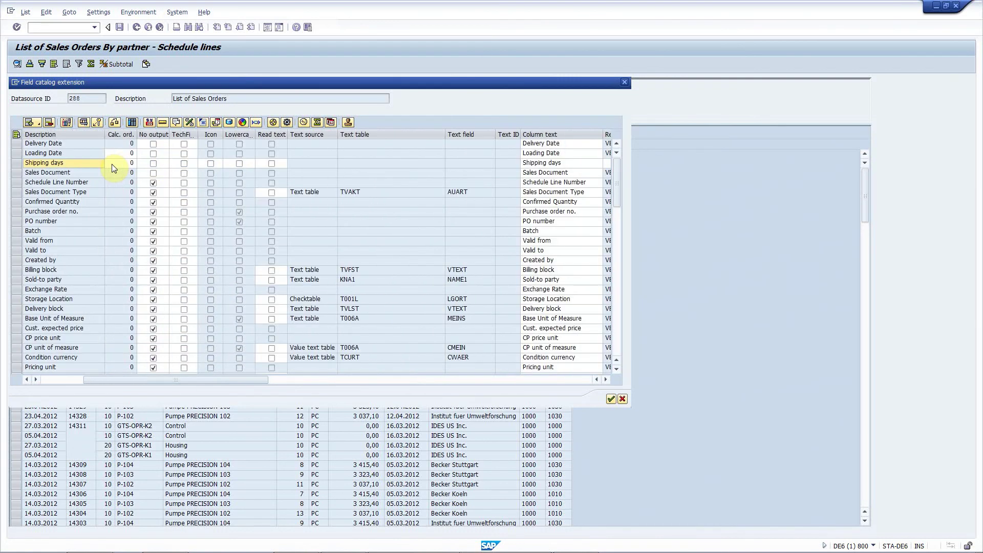
{"action": "left_click", "coordinate": [189, 122]}
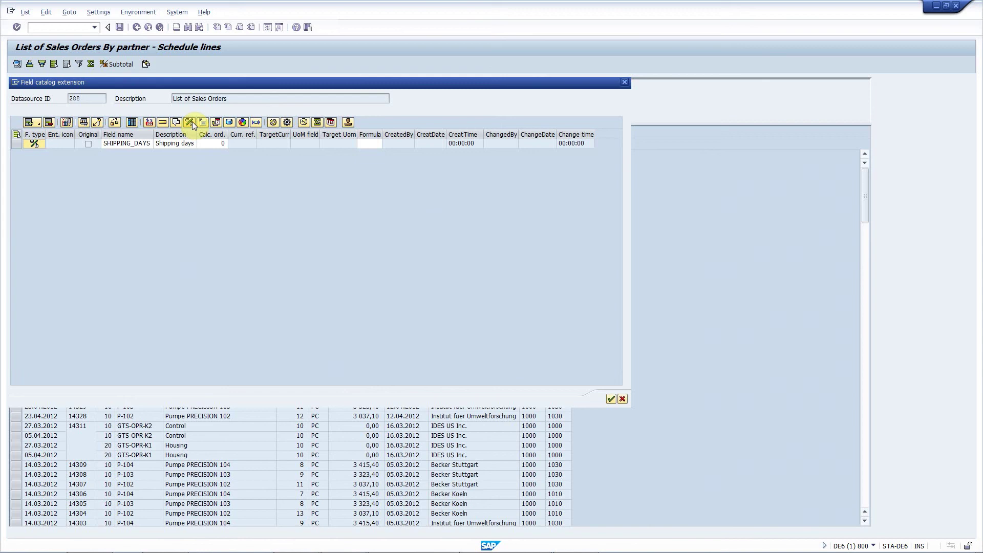
Step: Name the new formula SHIPPING_DAYS with the description 'Shipping day'
{"action": "double_click", "coordinate": [371, 146]}
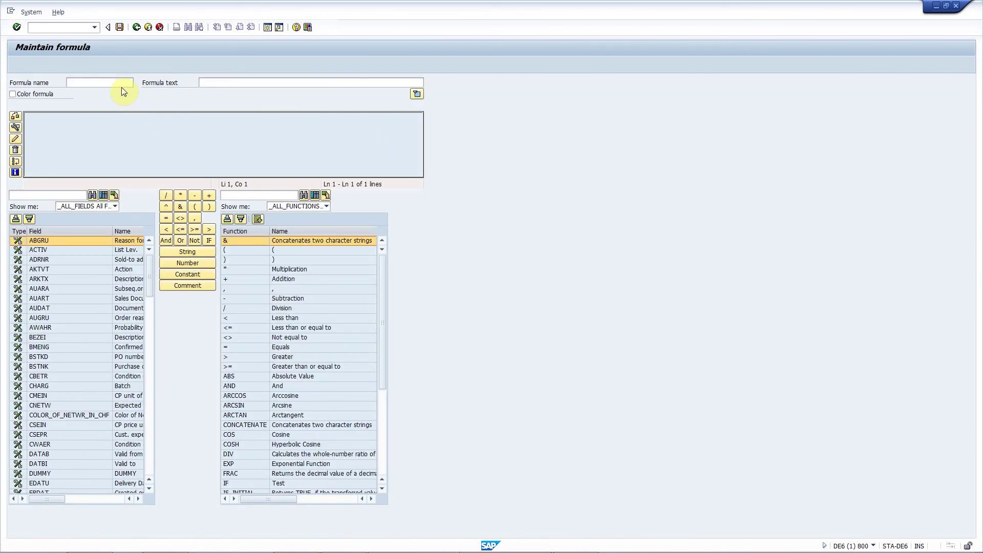
{"action": "left_click", "coordinate": [123, 86]}
{"action": "type", "text": "SHI"}
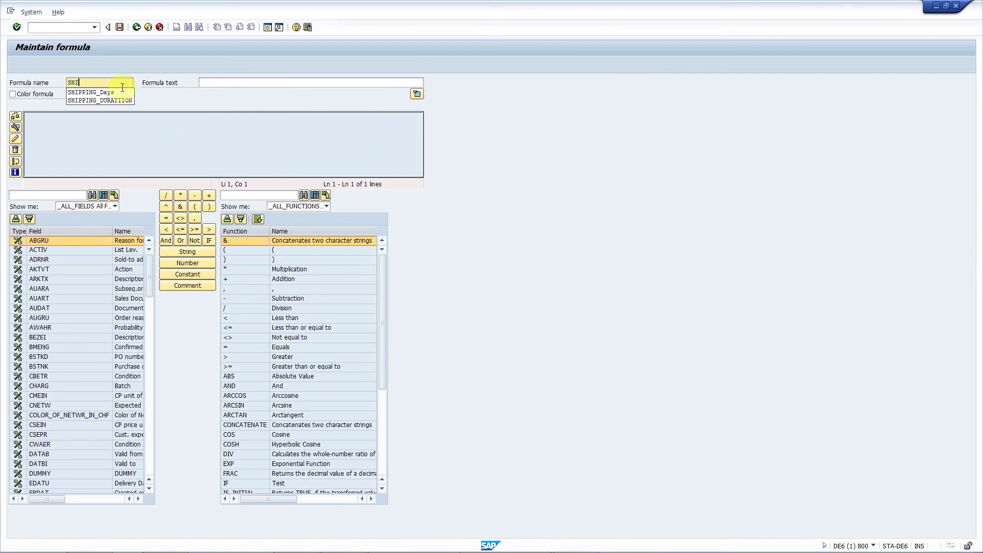
{"action": "type", "text": "PP"}
{"action": "key", "text": "Down"}
{"action": "key", "text": "Return"}
{"action": "key", "text": "Tab"}
{"action": "type", "text": "S"}
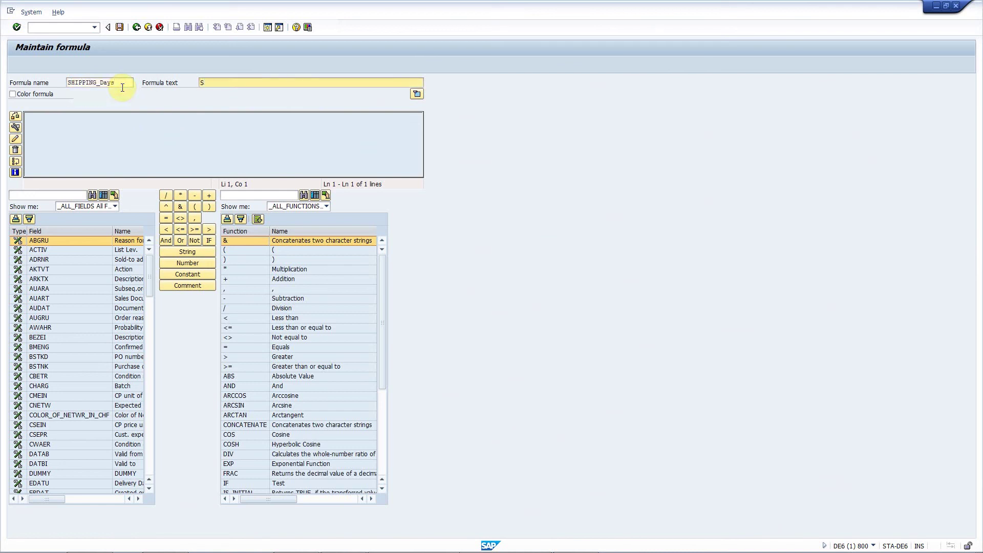
{"action": "type", "text": "hipping days"}
Step: Define the expression as Delivery Date minus Loading Date and save the formula
{"action": "left_click", "coordinate": [106, 132]}
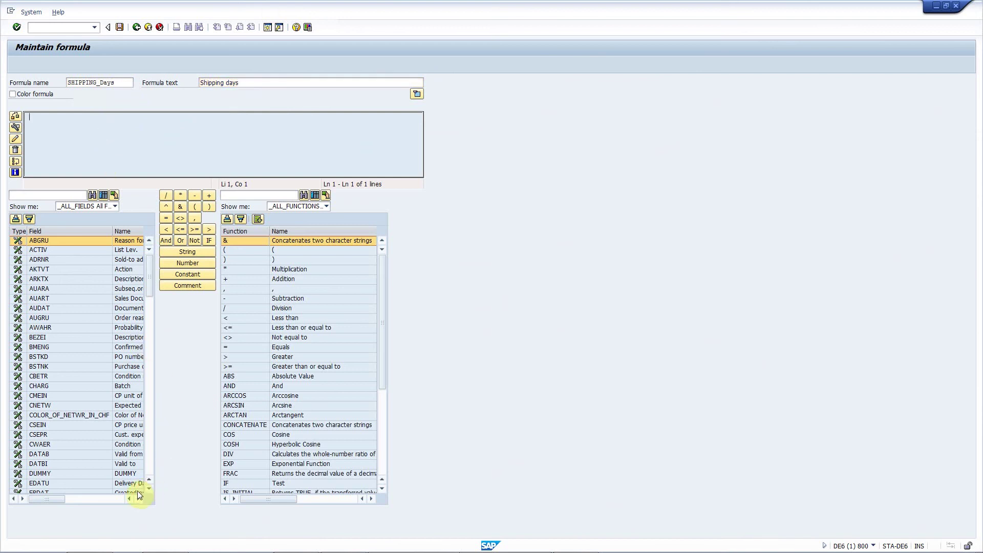
{"action": "double_click", "coordinate": [106, 484]}
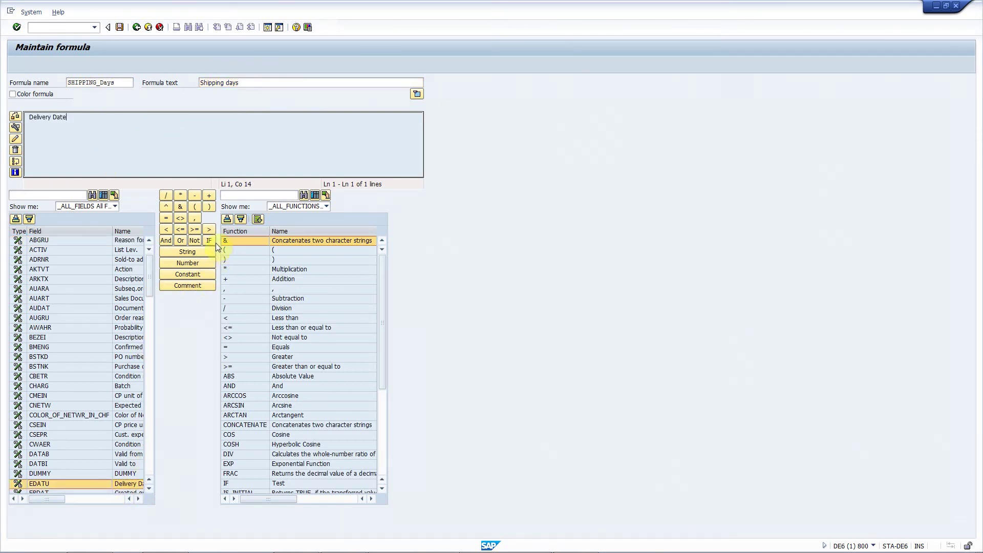
{"action": "left_click", "coordinate": [194, 196]}
{"action": "left_click", "coordinate": [149, 415]}
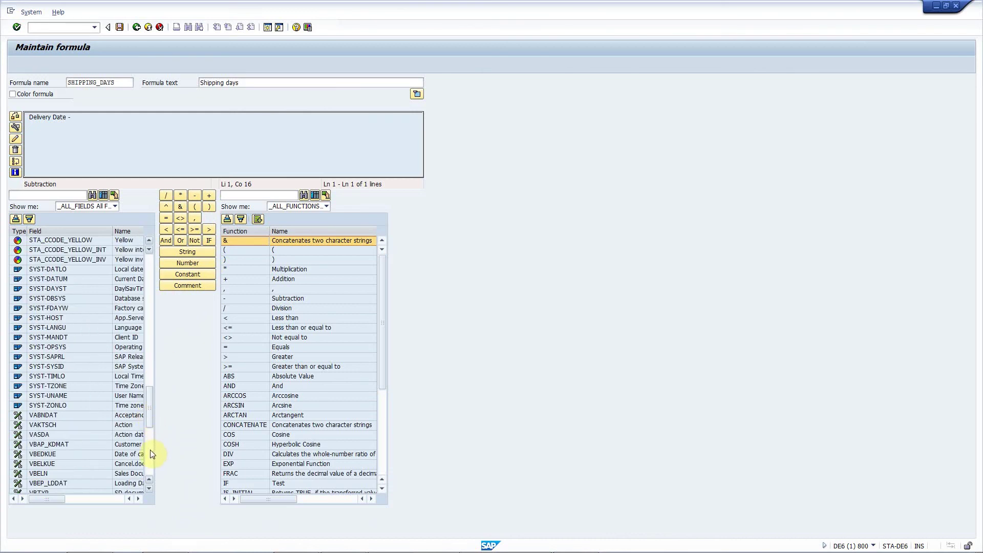
{"action": "double_click", "coordinate": [79, 482]}
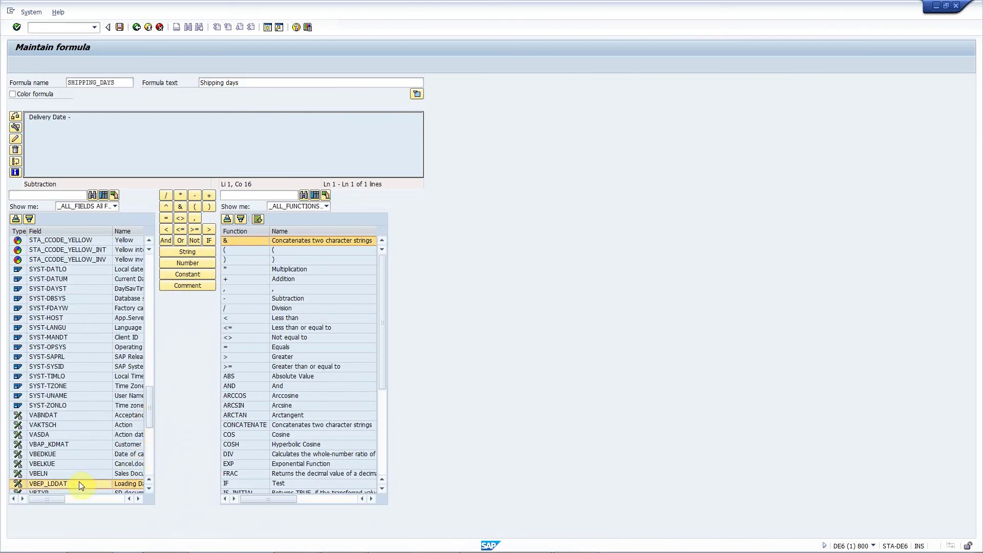
{"action": "left_click", "coordinate": [119, 30]}
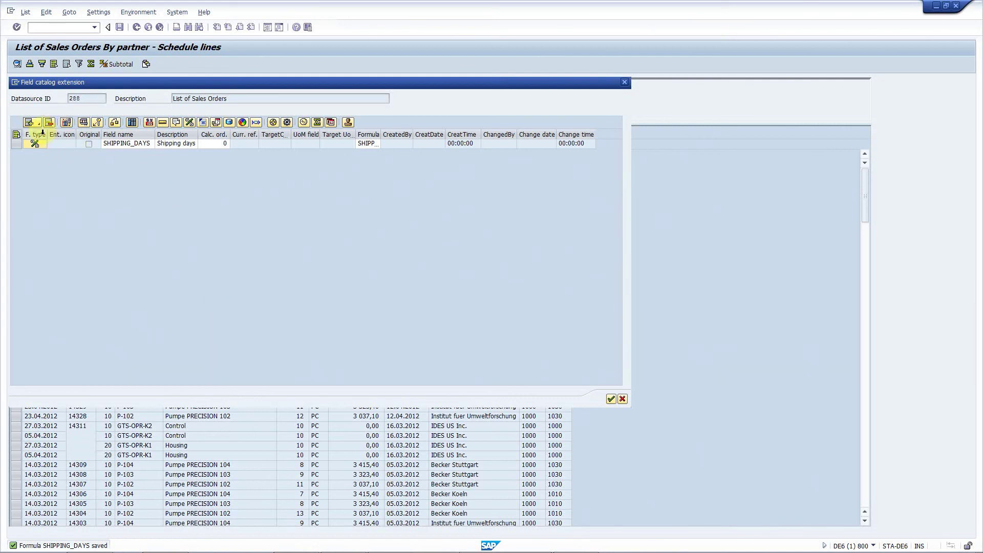
Step: Add the Long text of Day date function for Delivery Date (EDATU)
{"action": "left_click", "coordinate": [132, 122]}
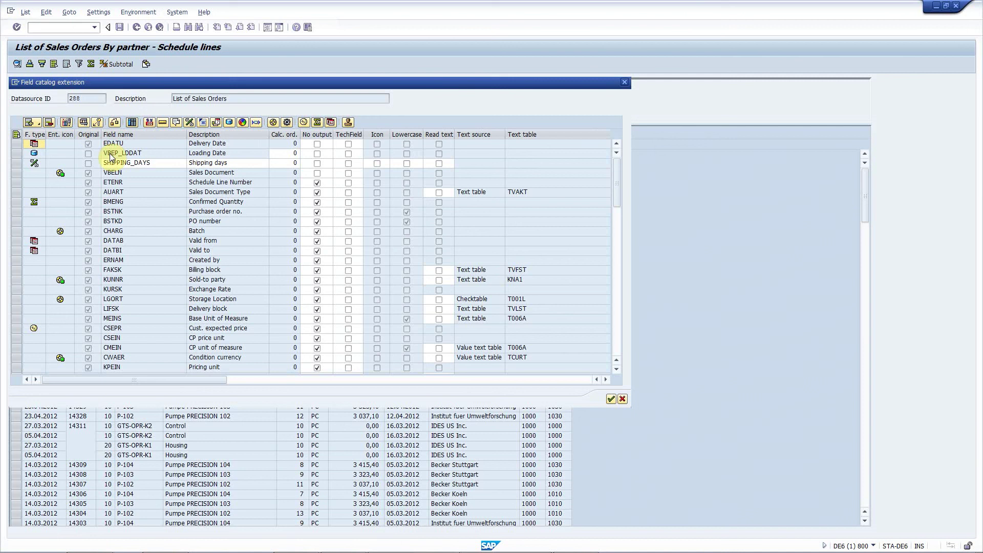
{"action": "left_click", "coordinate": [16, 144]}
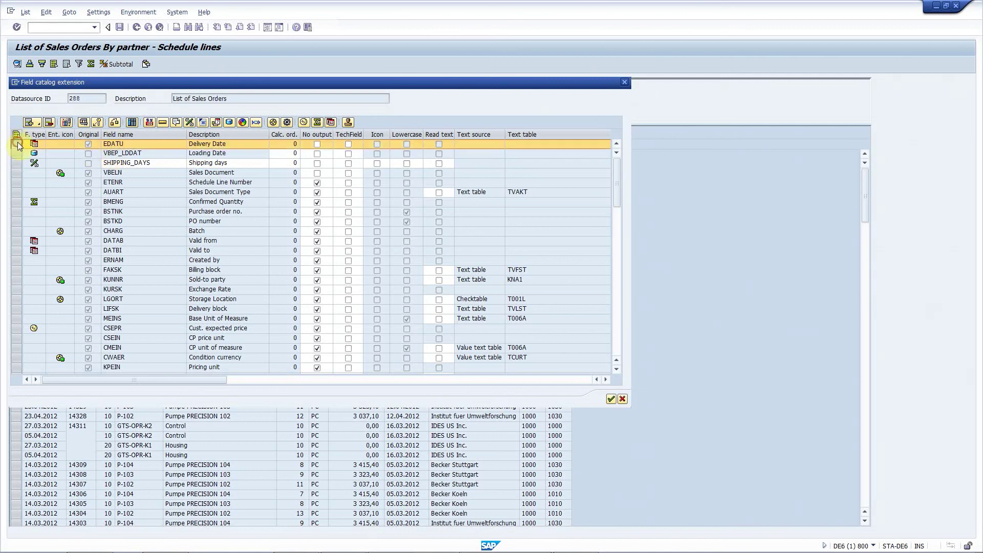
{"action": "left_click", "coordinate": [38, 122]}
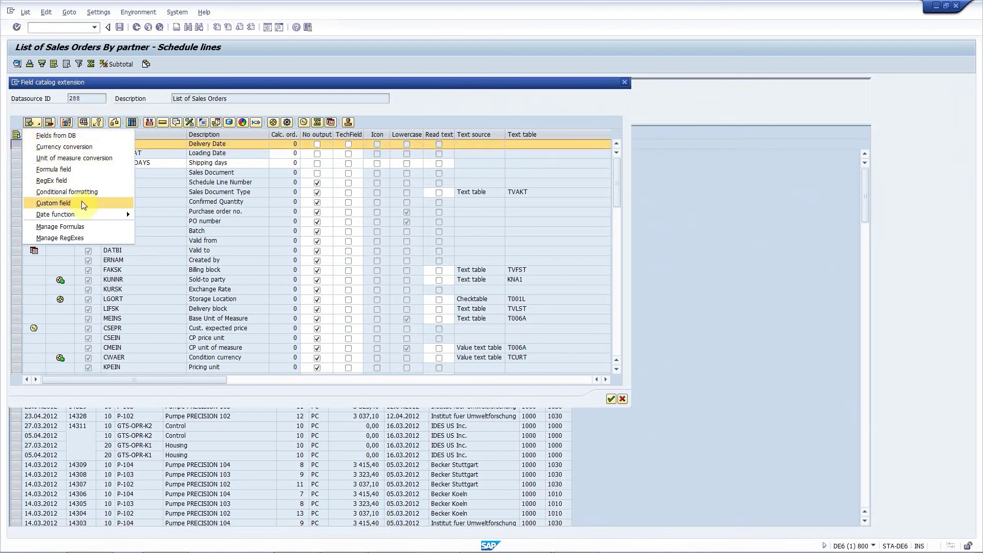
{"action": "mouse_move", "coordinate": [108, 215]}
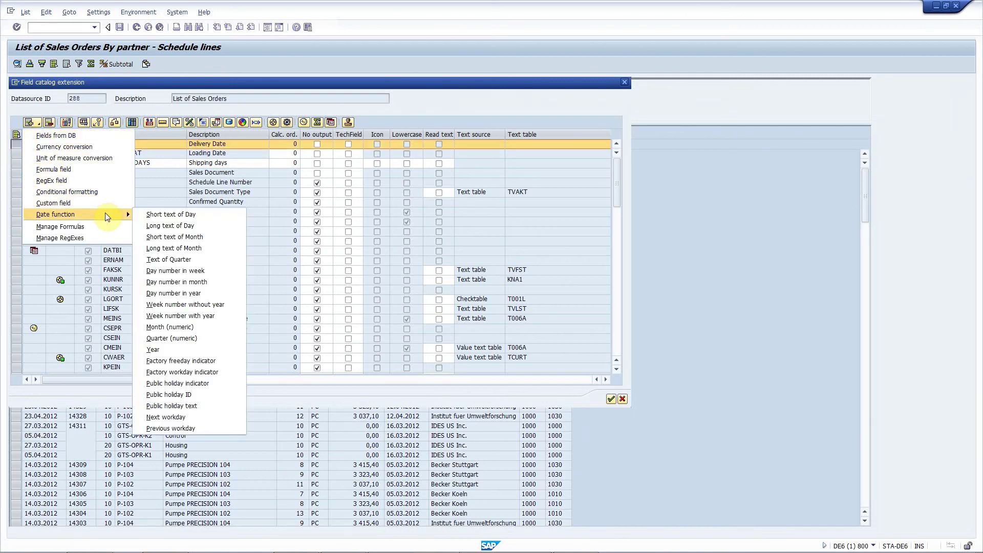
{"action": "left_click", "coordinate": [194, 226]}
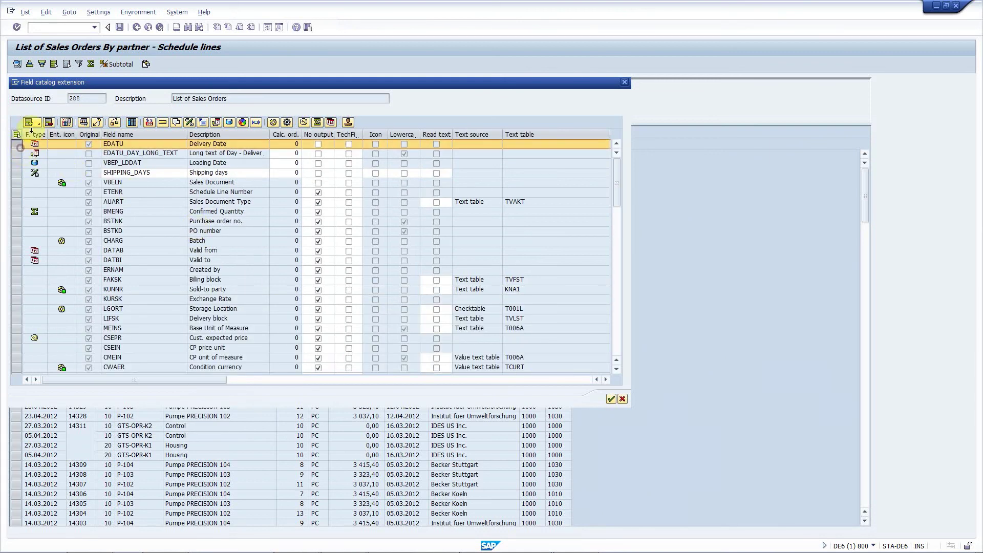
Step: Add the Week number without year date function for Delivery Date
{"action": "left_click", "coordinate": [31, 126]}
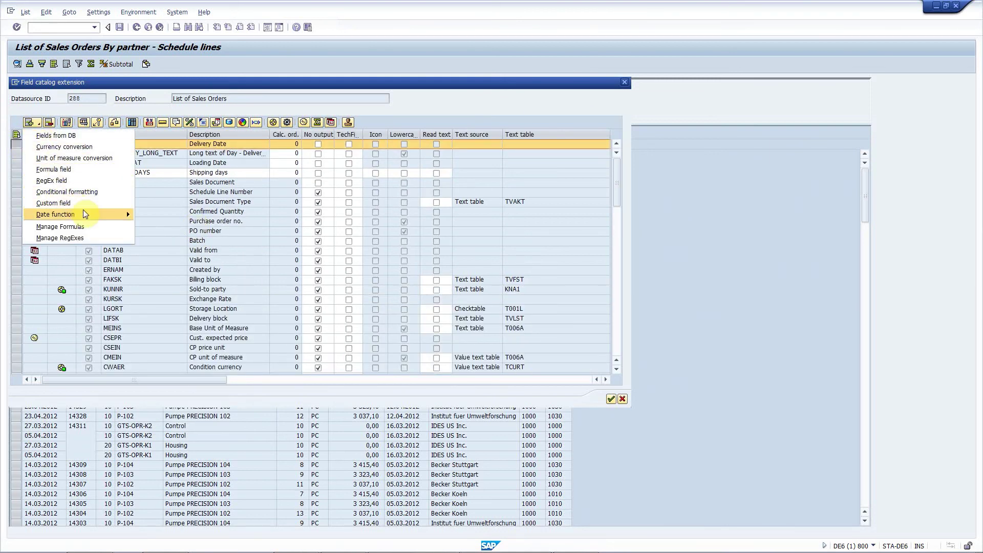
{"action": "mouse_move", "coordinate": [86, 214]}
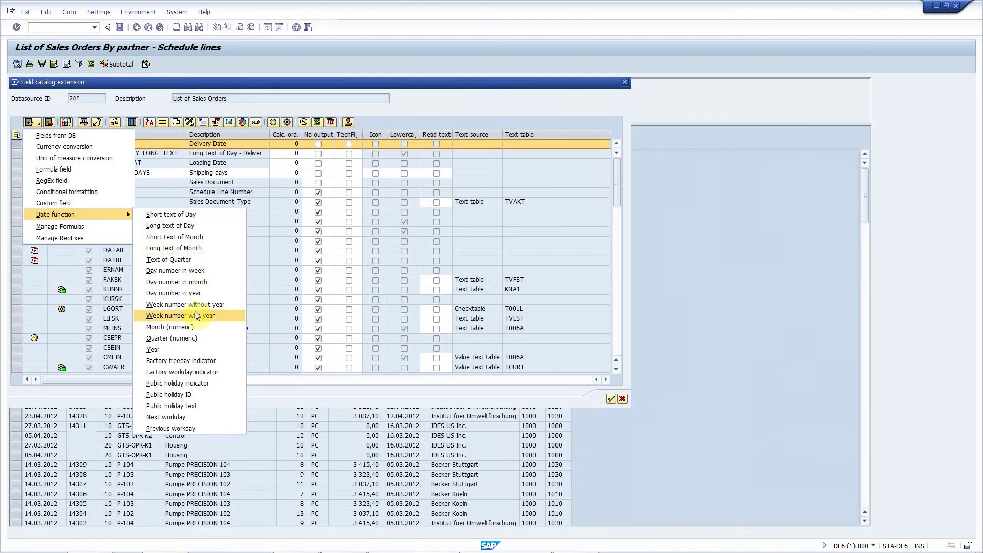
{"action": "left_click", "coordinate": [210, 305]}
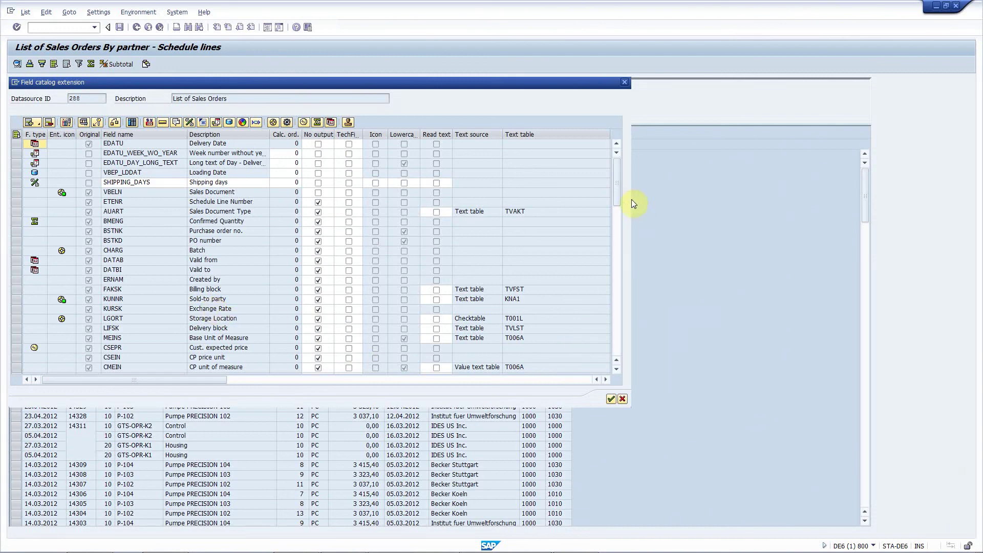
Step: For MATNR's Standard Material entity, enable MD_CALL_STOCK_REQ_LIST_RFC as a toolbar button
{"action": "left_click_drag", "start_coordinate": [619, 192], "coordinate": [624, 354]}
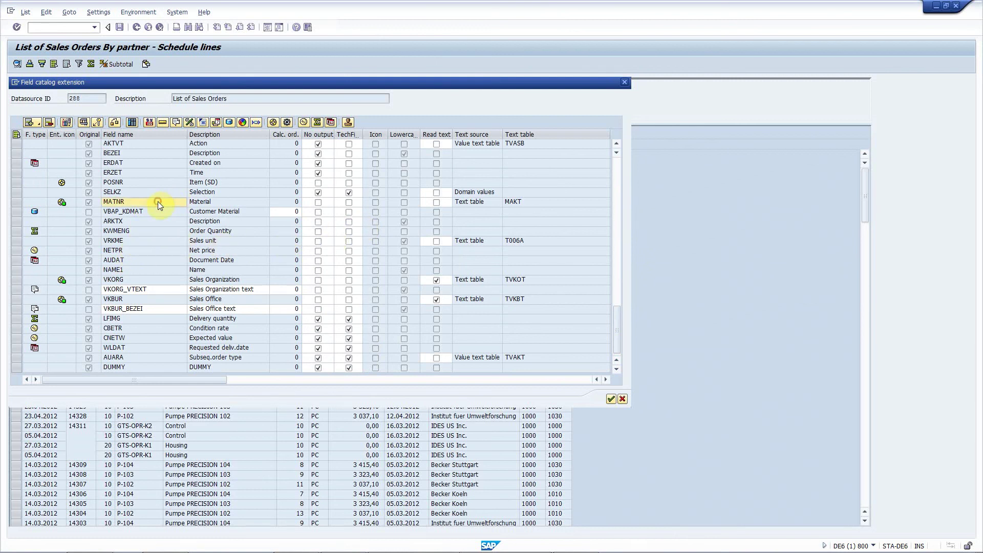
{"action": "left_click", "coordinate": [288, 123]}
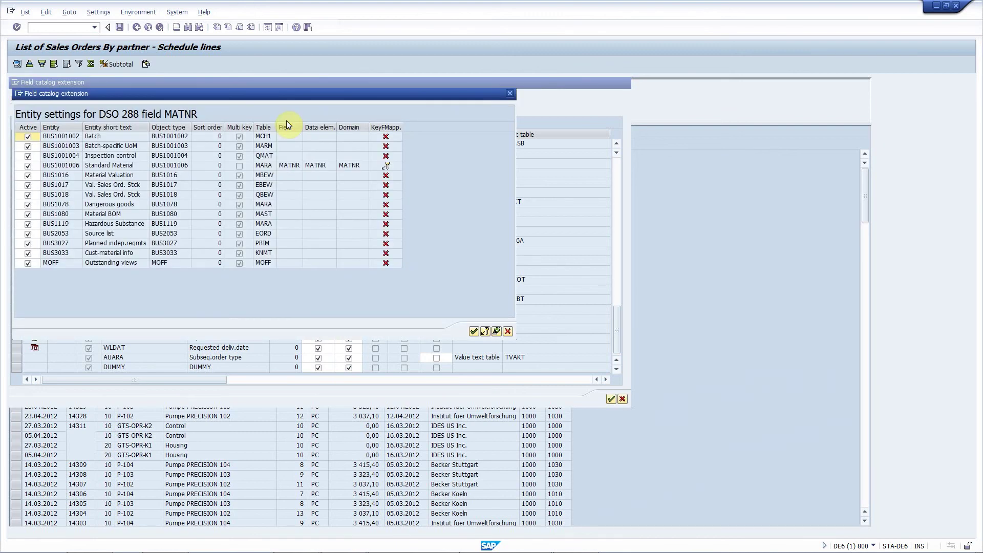
{"action": "left_click", "coordinate": [95, 165]}
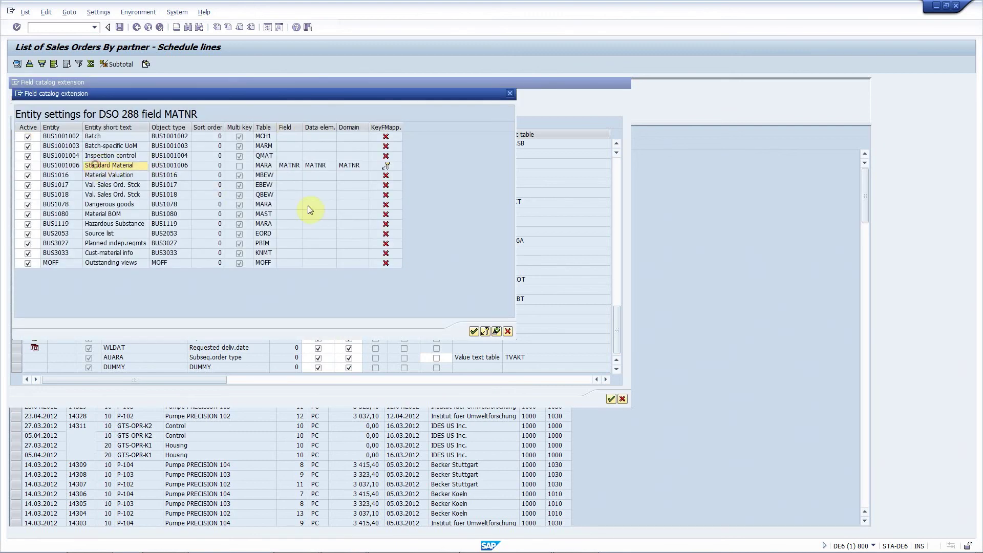
{"action": "left_click", "coordinate": [497, 331]}
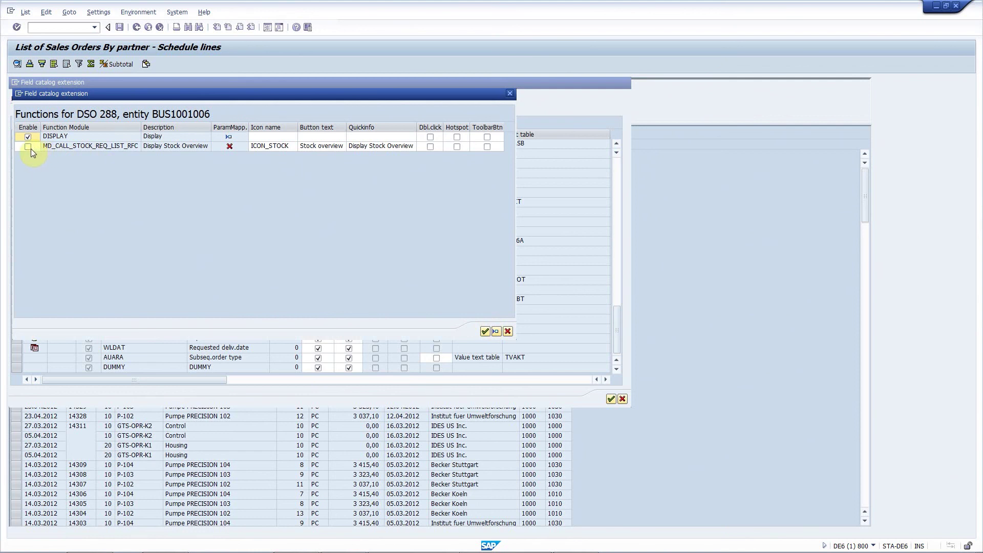
{"action": "left_click", "coordinate": [28, 147]}
{"action": "left_click", "coordinate": [487, 146]}
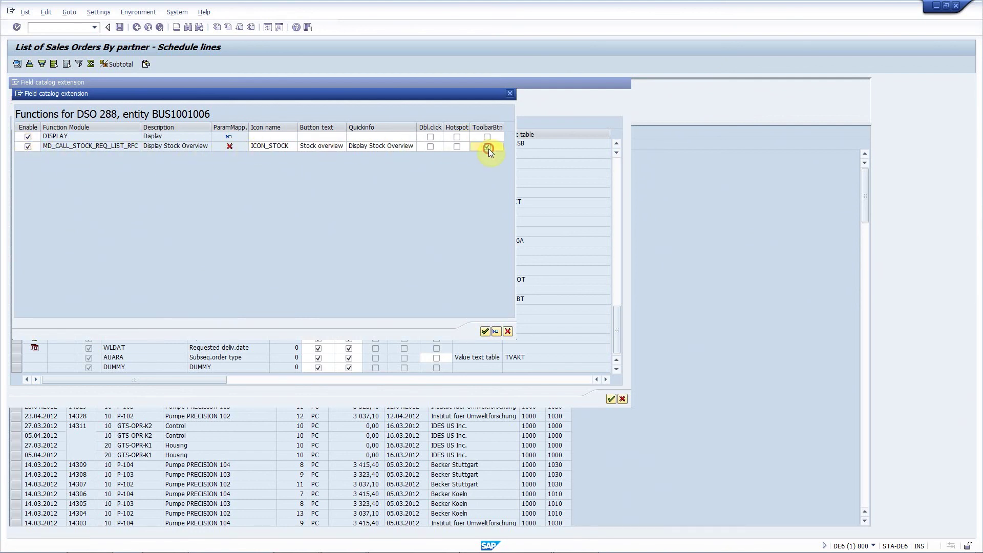
Step: Map the Stock overview parameters MATNR and WERKS to the material and plant fields, and confirm
{"action": "left_click", "coordinate": [495, 332]}
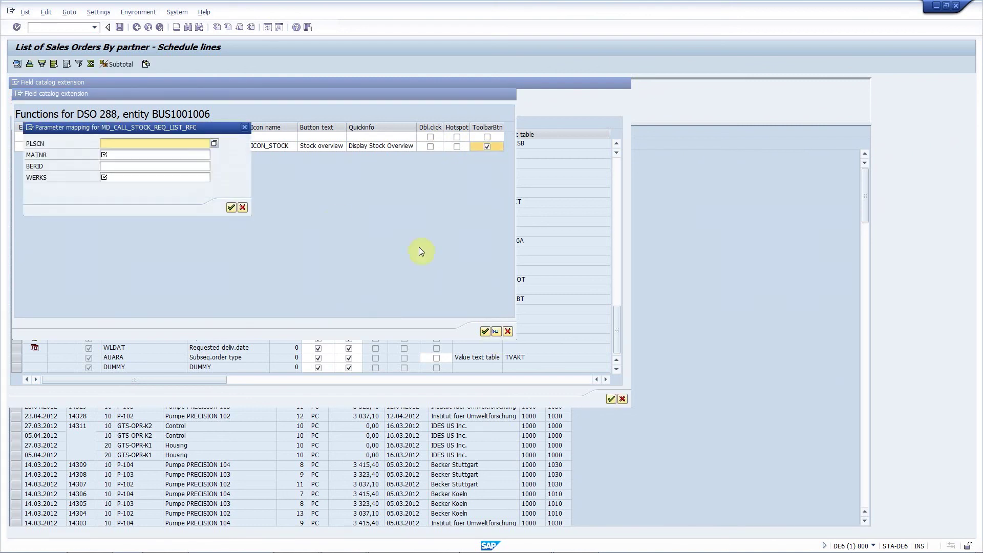
{"action": "left_click", "coordinate": [140, 155]}
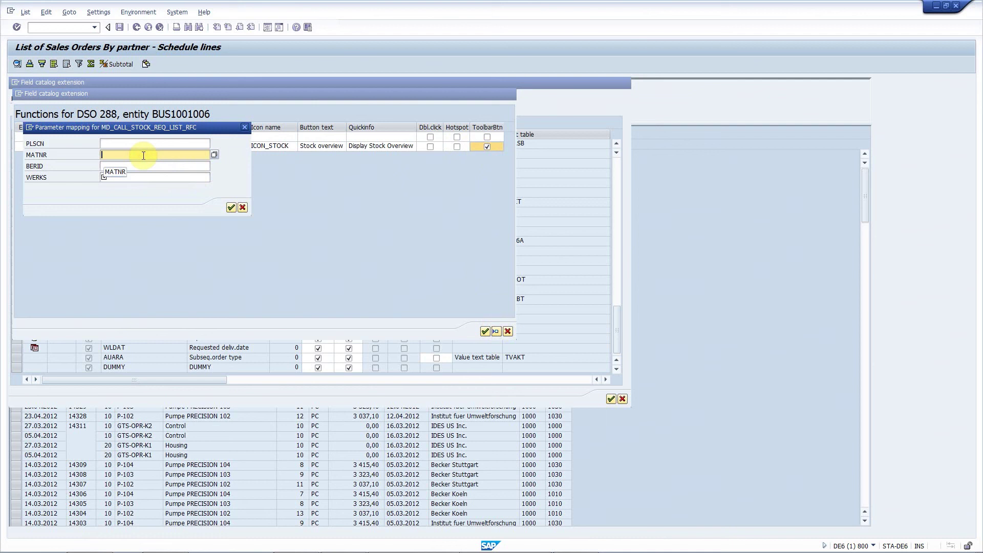
{"action": "key", "text": "Down"}
{"action": "key", "text": "Return"}
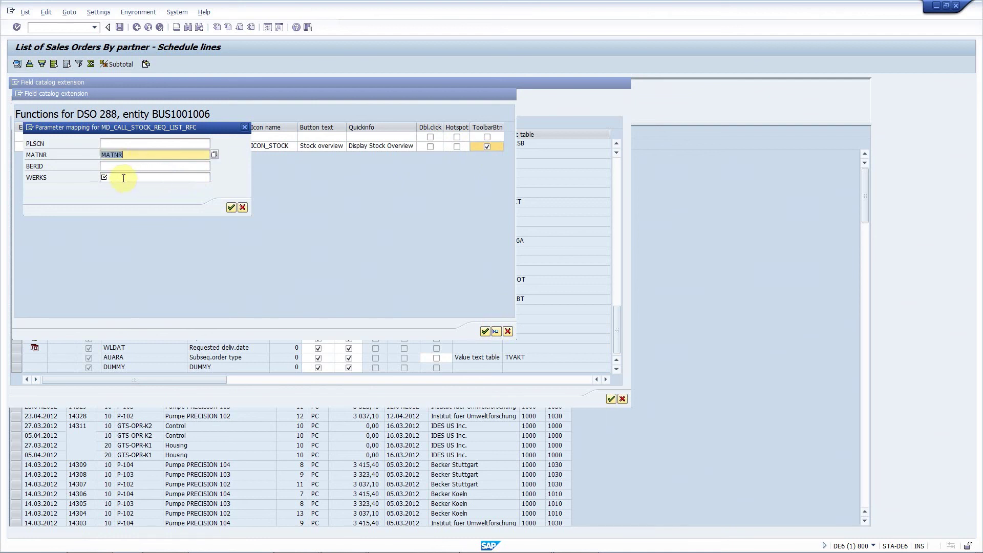
{"action": "left_click", "coordinate": [123, 177]}
{"action": "key", "text": "Down"}
{"action": "key", "text": "Return"}
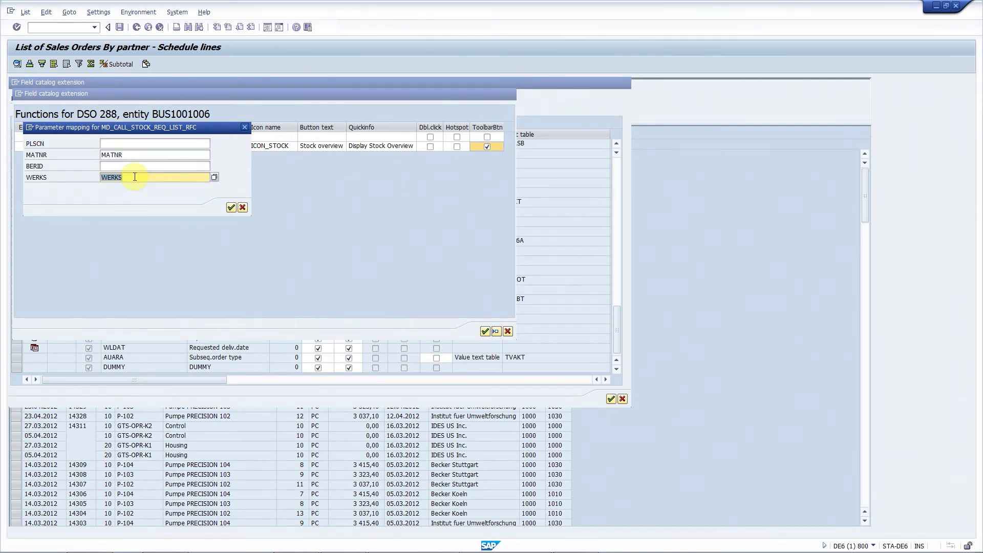
{"action": "left_click", "coordinate": [231, 207]}
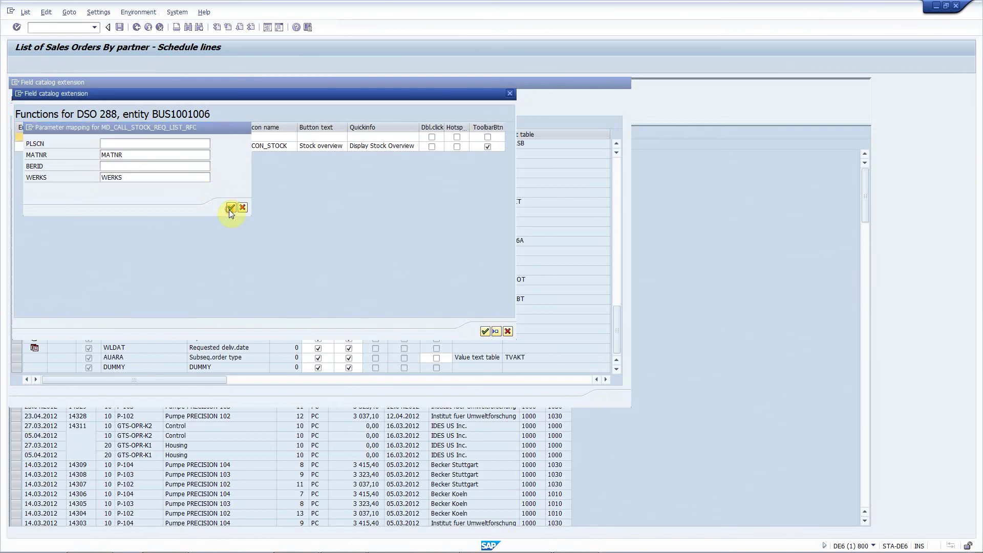
{"action": "left_click", "coordinate": [485, 330]}
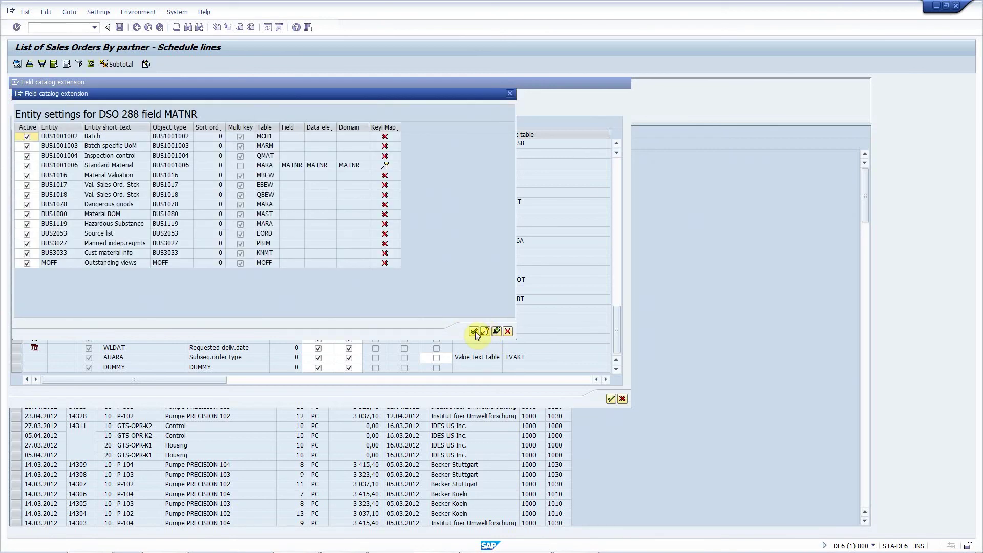
Step: Confirm the MATNR entity settings, review the extension list, and apply it to the order list
{"action": "left_click", "coordinate": [474, 332]}
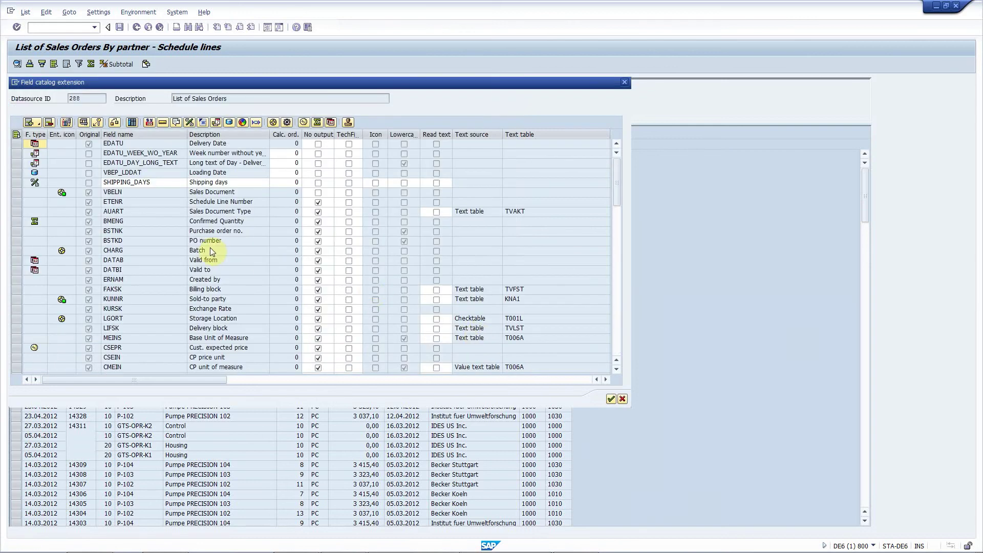
{"action": "scroll", "coordinate": [221, 262], "scroll_direction": "down", "scroll_amount": 4}
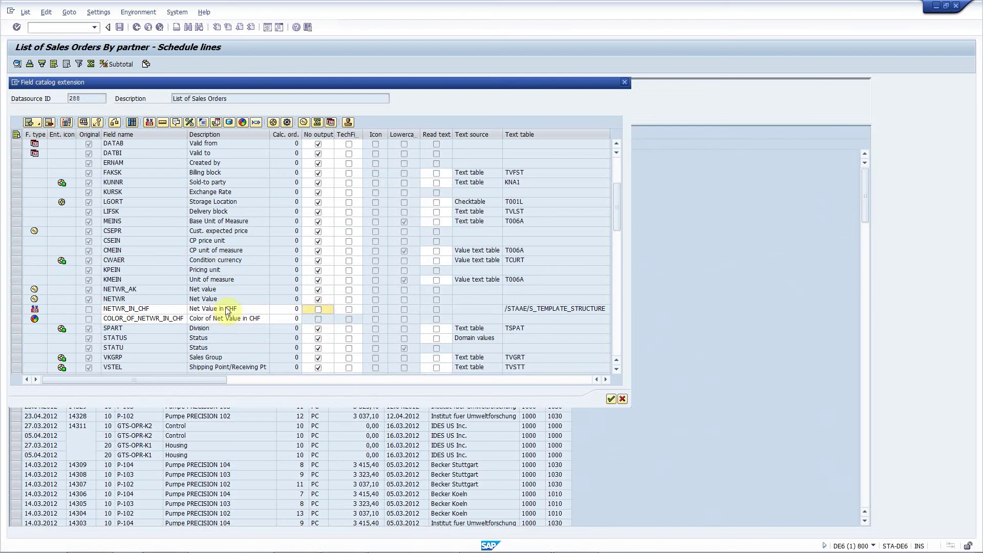
{"action": "scroll", "coordinate": [202, 281], "scroll_direction": "down", "scroll_amount": 6}
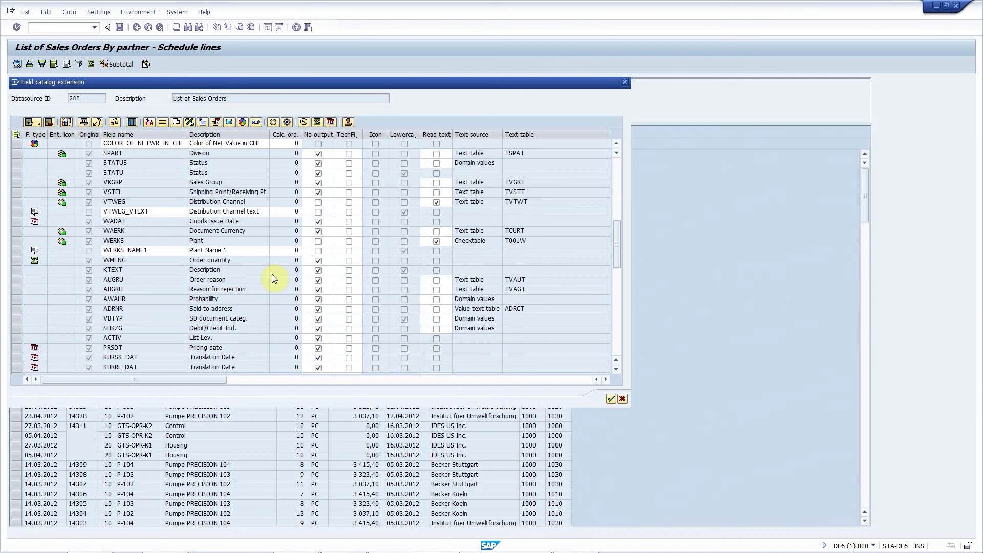
{"action": "scroll", "coordinate": [273, 276], "scroll_direction": "down", "scroll_amount": 10}
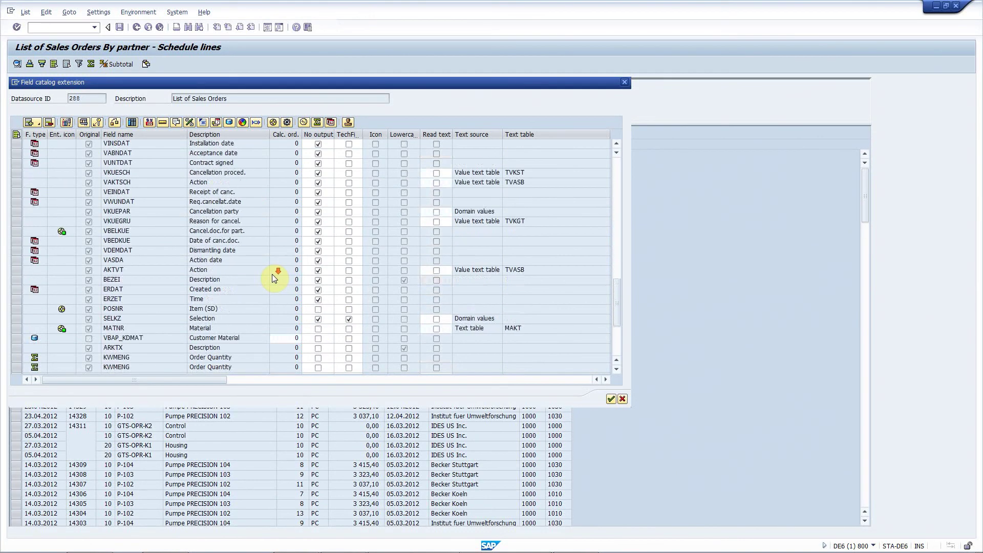
{"action": "left_click", "coordinate": [610, 398]}
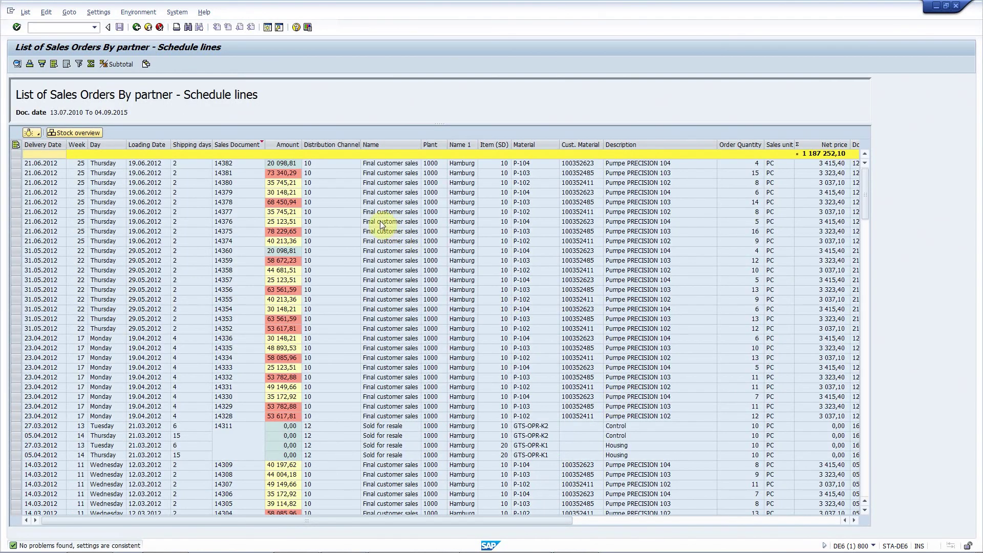
Step: Widen the Net Value in CHF column, then scroll left to highlight the Loading Date column
{"action": "left_click_drag", "start_coordinate": [303, 146], "coordinate": [345, 147]}
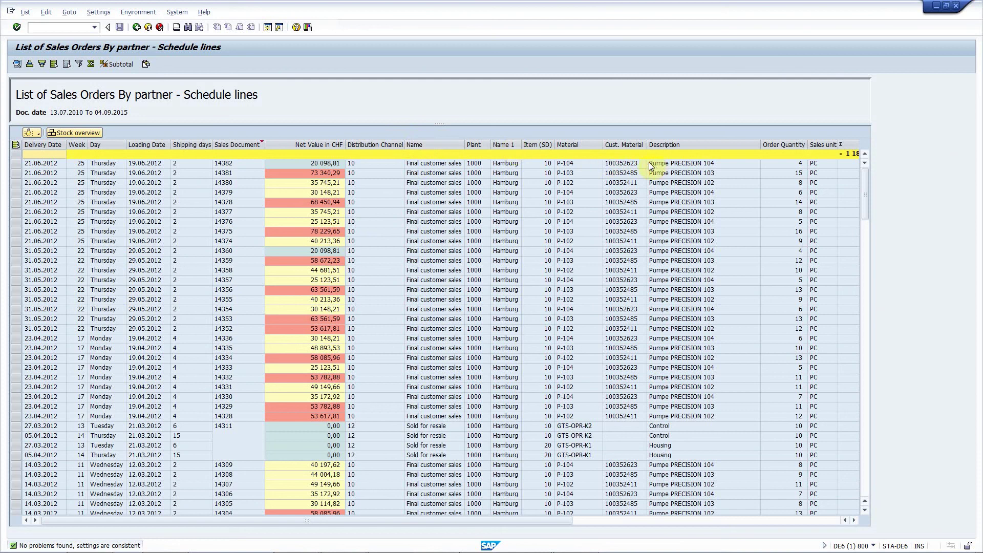
{"action": "left_click", "coordinate": [704, 520]}
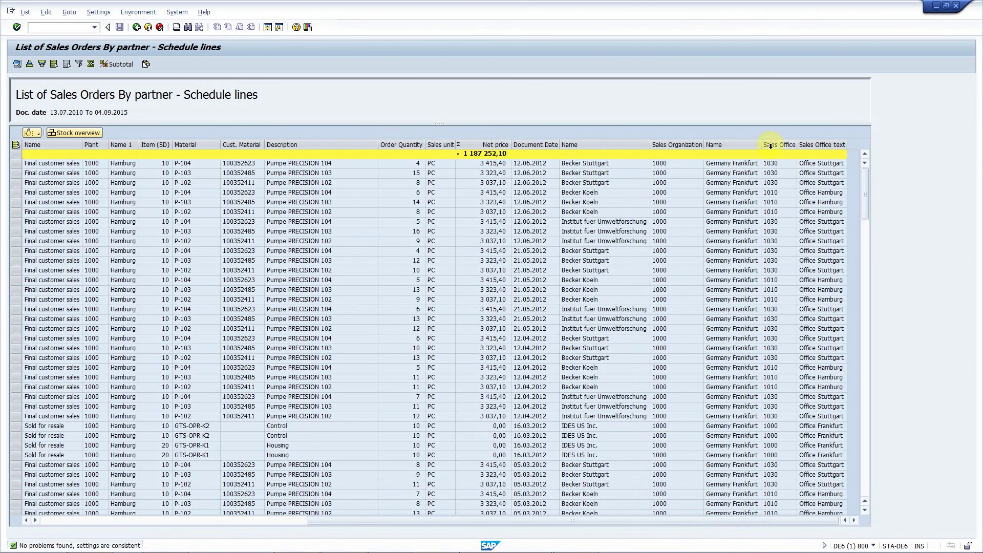
{"action": "left_click", "coordinate": [736, 144]}
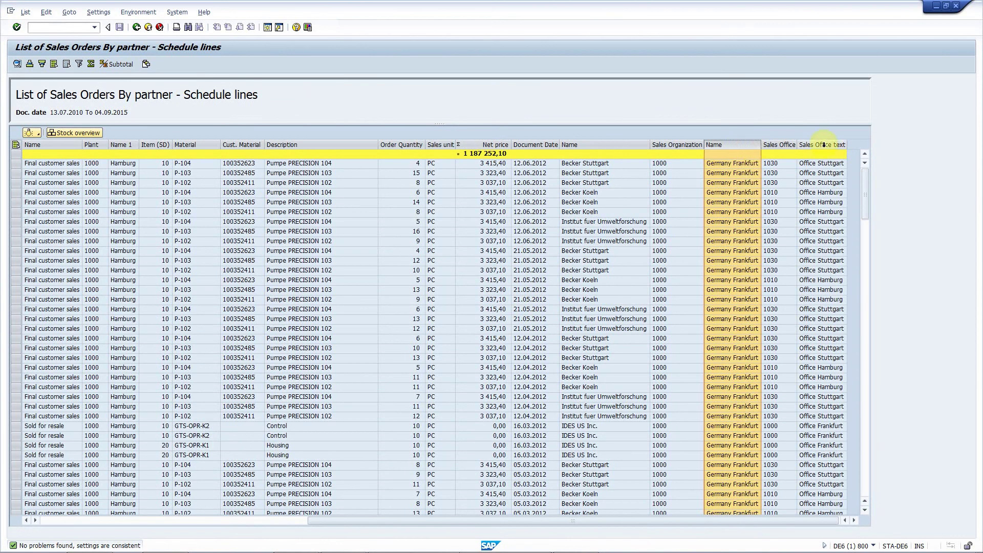
{"action": "left_click", "coordinate": [825, 145]}
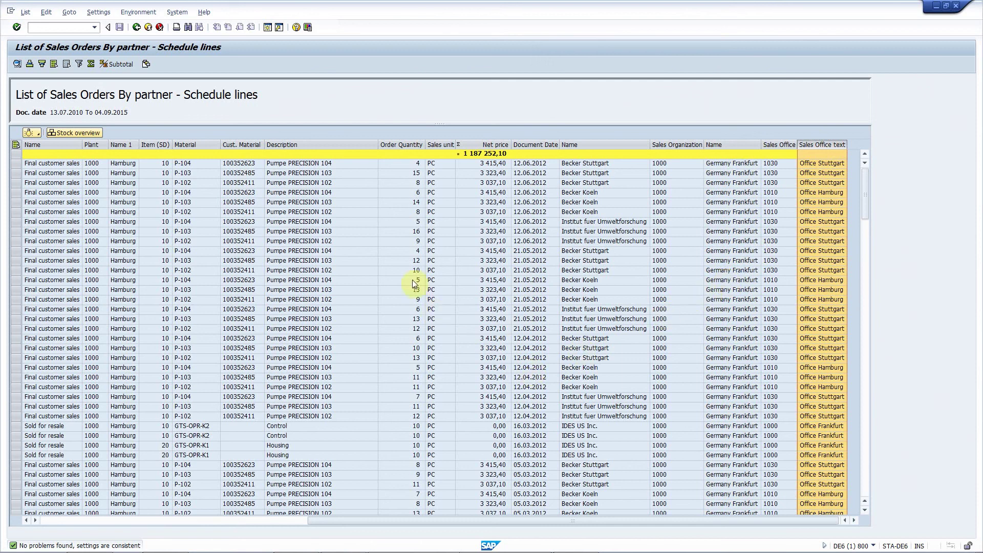
{"action": "left_click", "coordinate": [241, 145]}
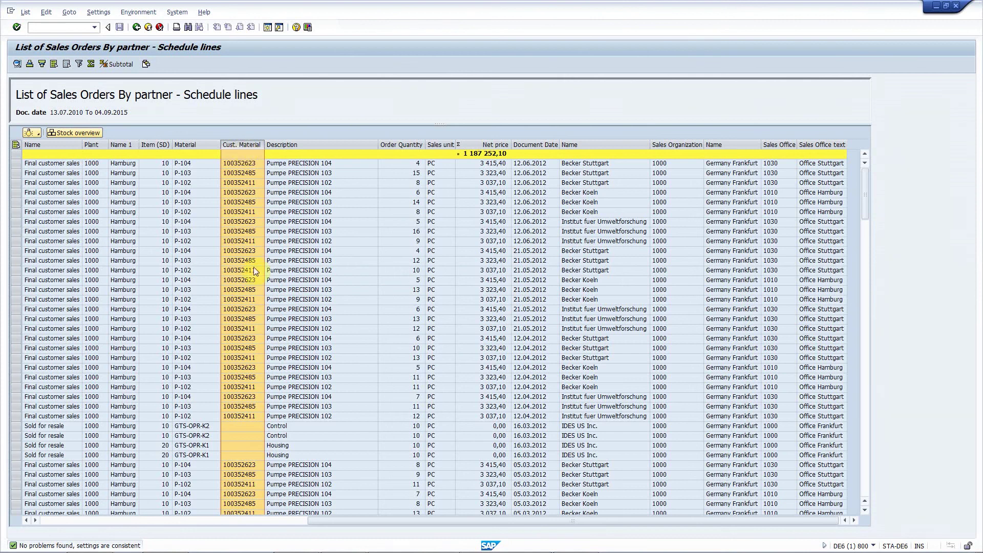
{"action": "left_click", "coordinate": [117, 524]}
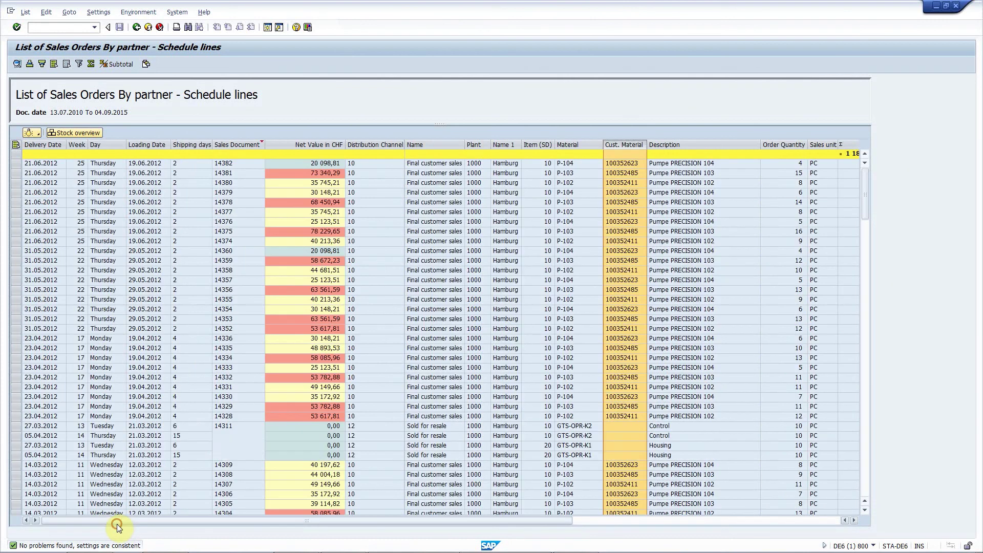
{"action": "left_click", "coordinate": [143, 147]}
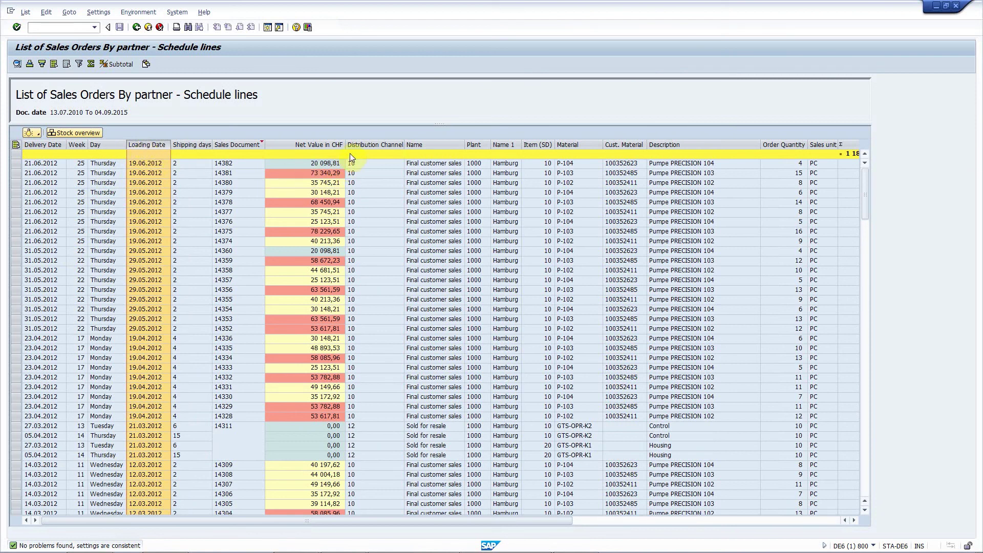
{"action": "left_click", "coordinate": [311, 146]}
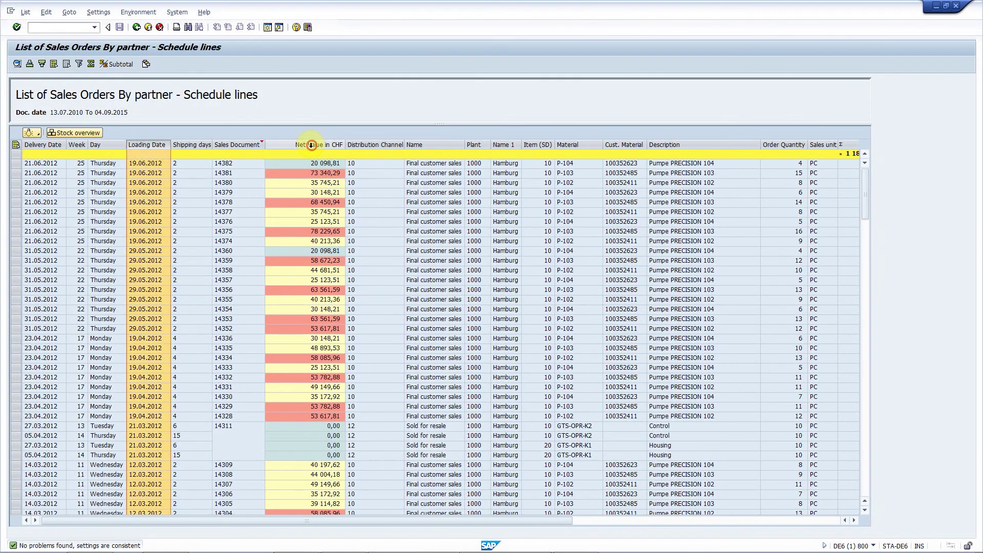
{"action": "left_click", "coordinate": [313, 254]}
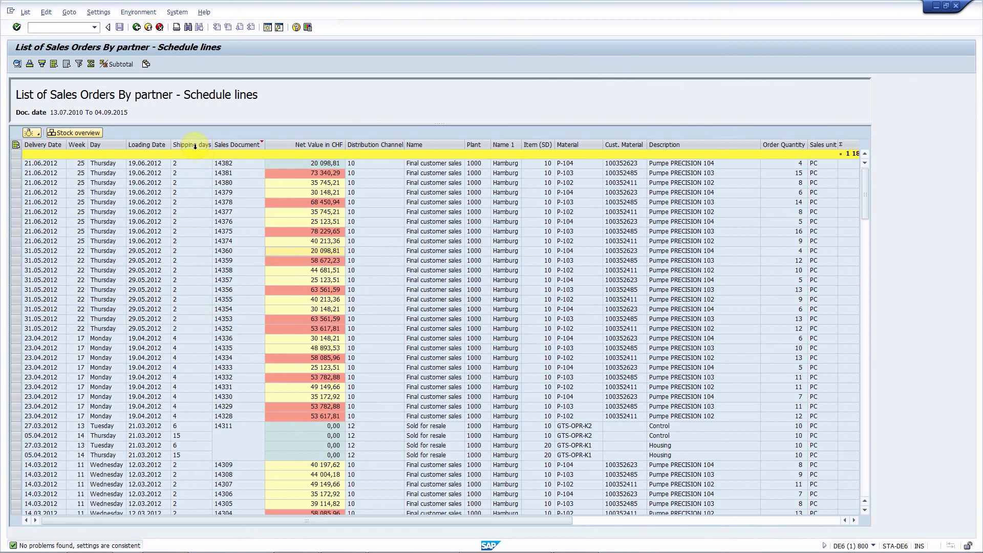
{"action": "left_click", "coordinate": [57, 144]}
{"action": "left_click", "coordinate": [154, 145]}
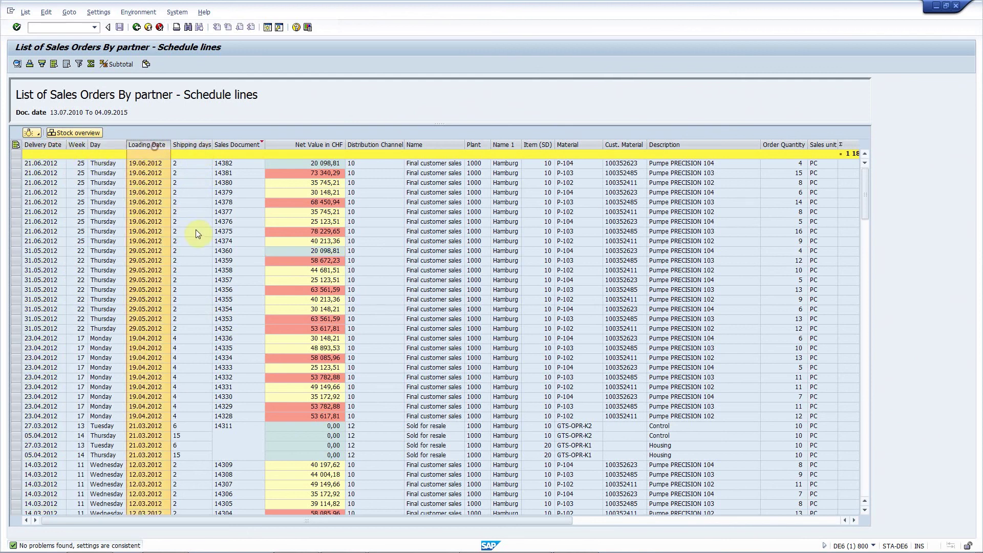
{"action": "left_click", "coordinate": [196, 231]}
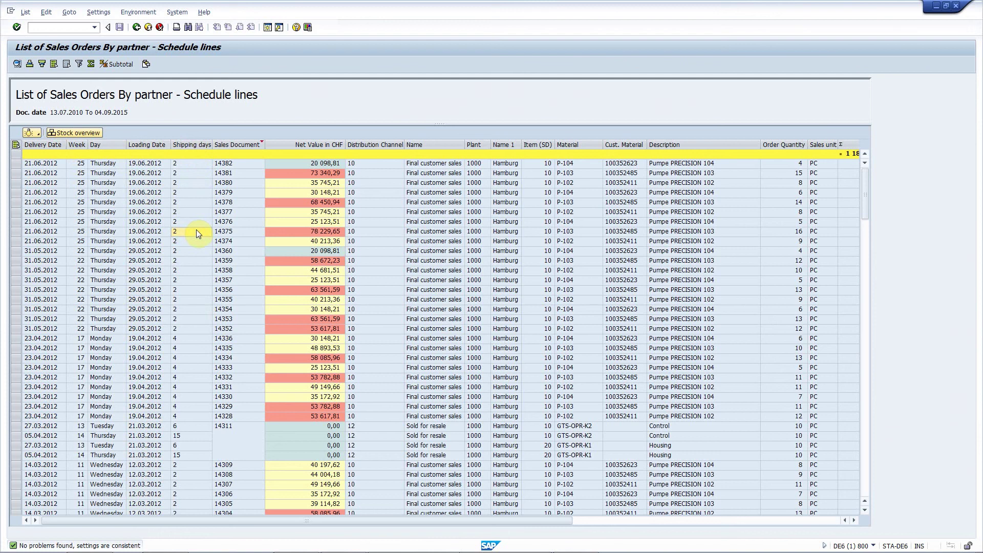
{"action": "left_click", "coordinate": [76, 145]}
{"action": "left_click", "coordinate": [106, 147]}
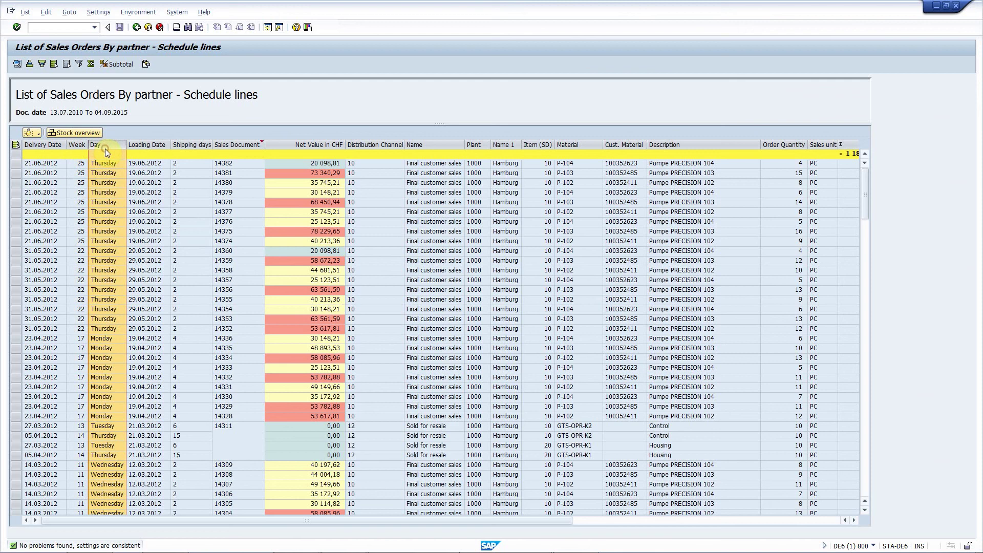
{"action": "left_click", "coordinate": [117, 226]}
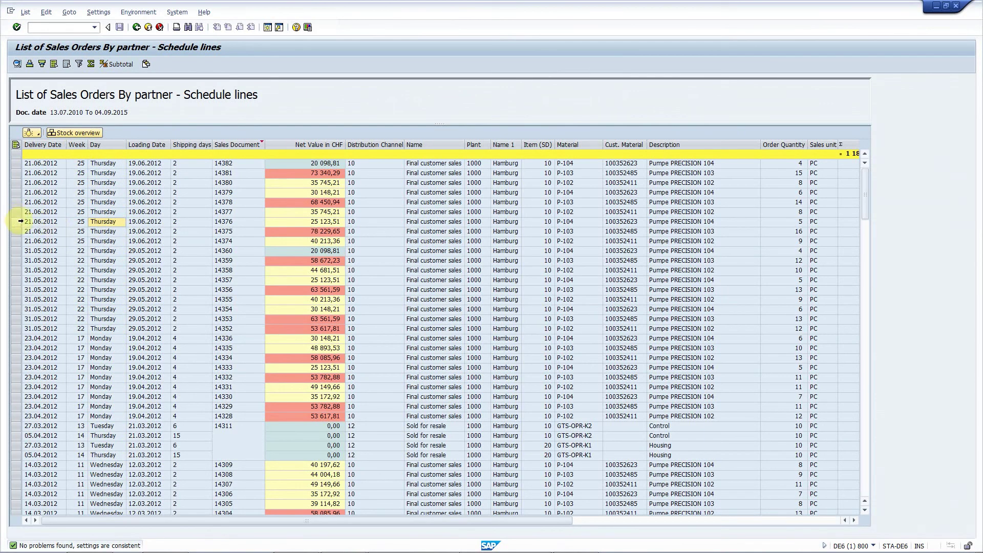
{"action": "left_click", "coordinate": [16, 222]}
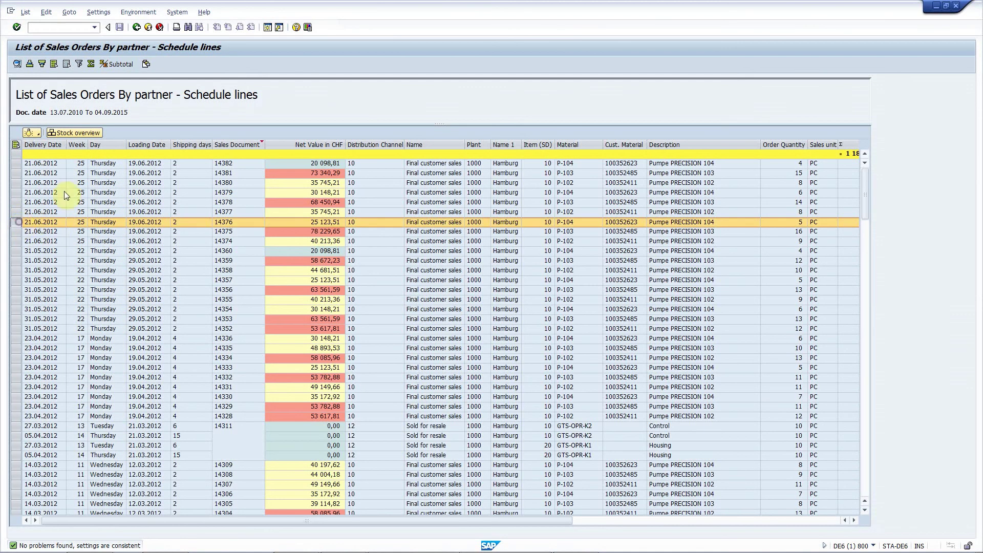
{"action": "left_click", "coordinate": [83, 132]}
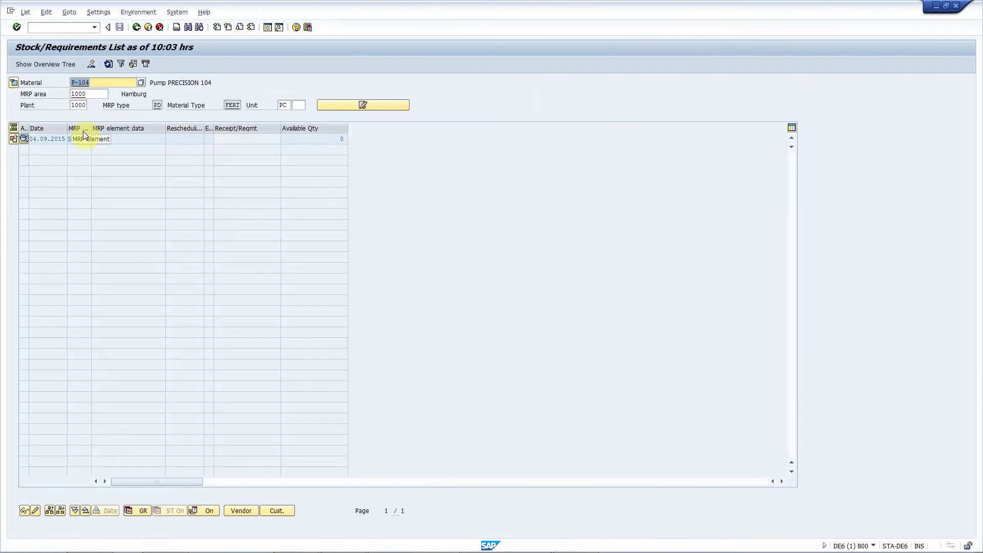
{"action": "left_click", "coordinate": [137, 28]}
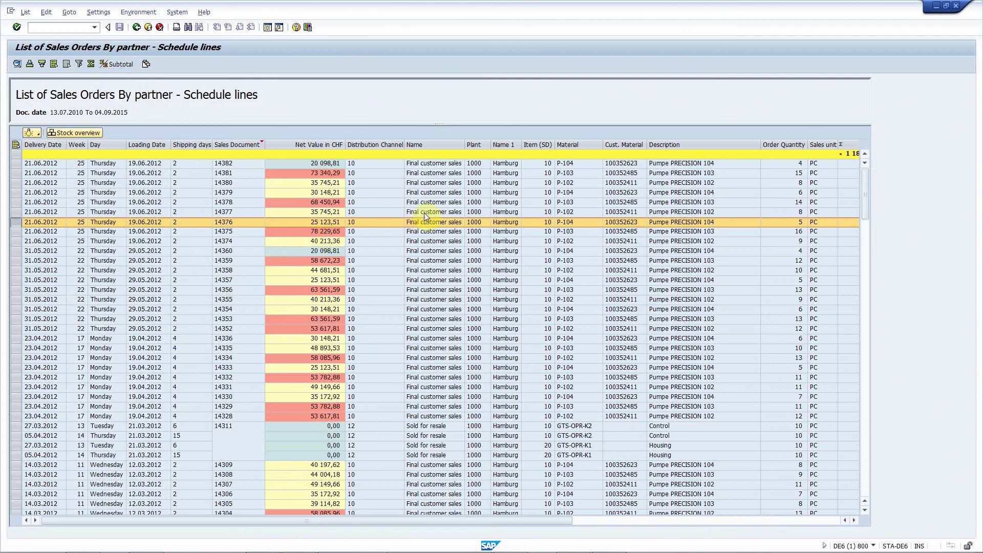
{"action": "right_click", "coordinate": [477, 226]}
{"action": "mouse_move", "coordinate": [517, 290]}
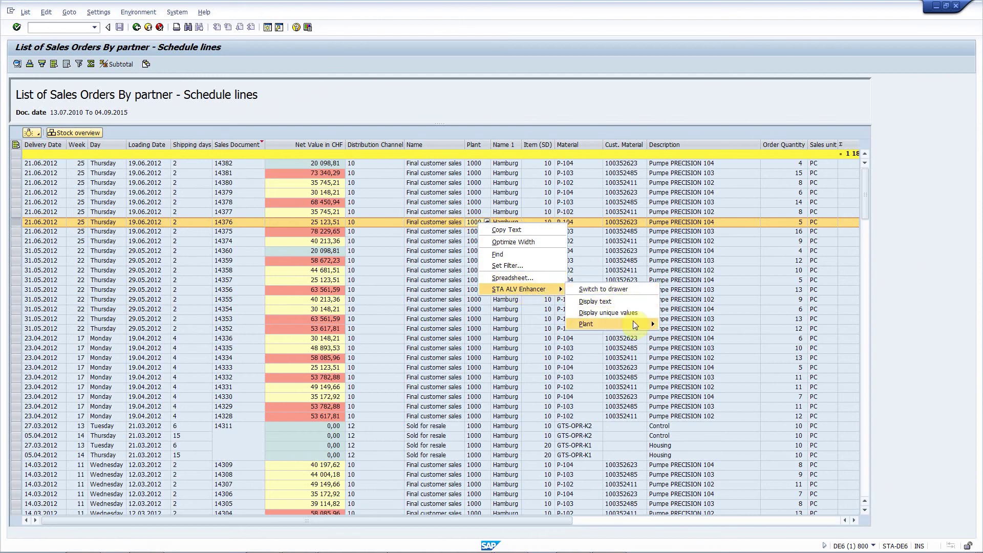
{"action": "mouse_move", "coordinate": [634, 322]}
{"action": "left_click", "coordinate": [679, 324]}
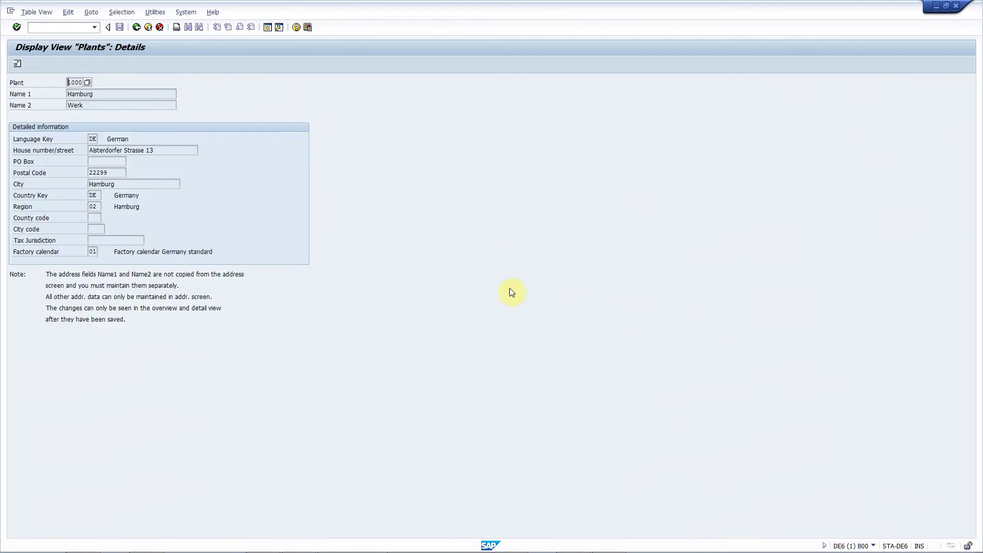
{"action": "left_click", "coordinate": [136, 27]}
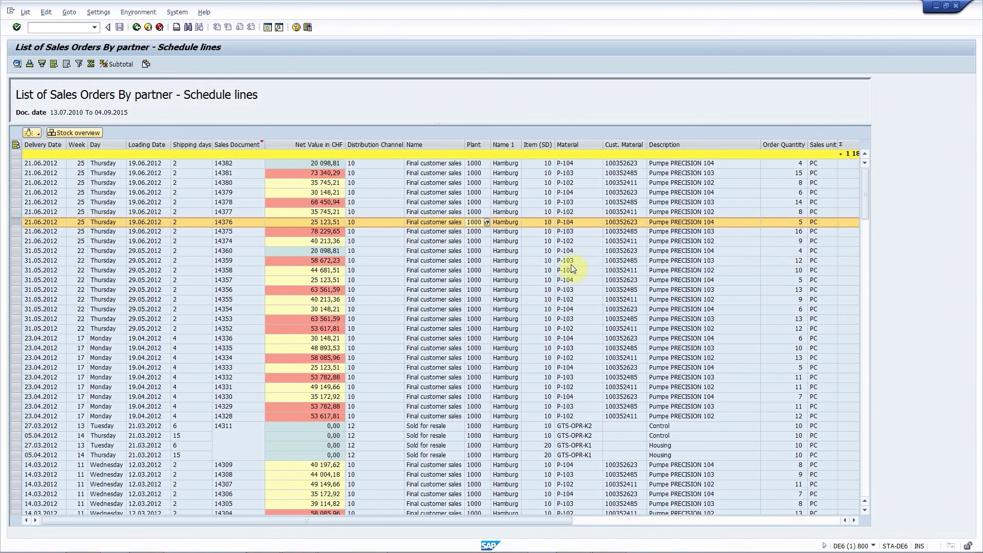
{"action": "left_click", "coordinate": [603, 522]}
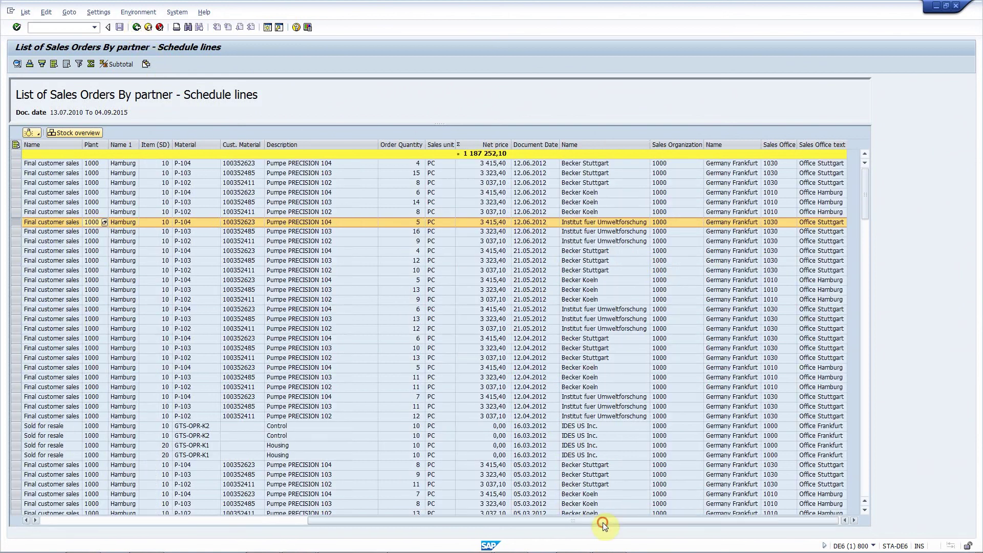
{"action": "right_click", "coordinate": [668, 224]}
{"action": "mouse_move", "coordinate": [750, 286]}
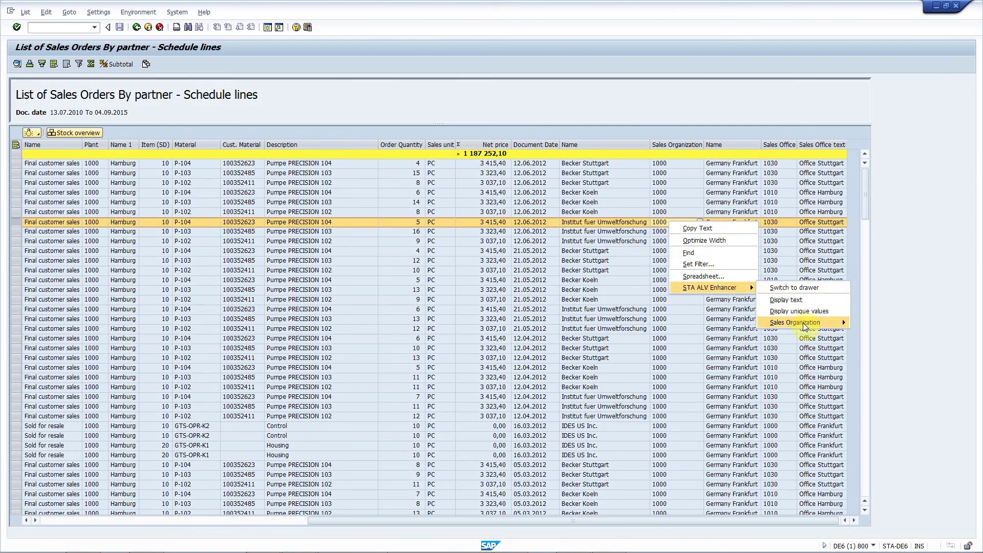
{"action": "mouse_move", "coordinate": [804, 322]}
{"action": "left_click", "coordinate": [862, 321]}
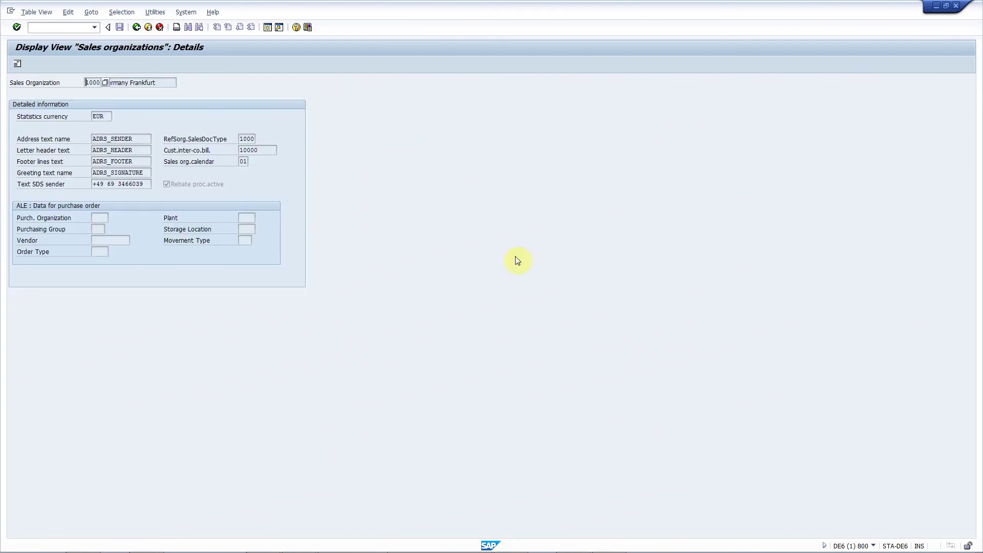
{"action": "left_click", "coordinate": [137, 27]}
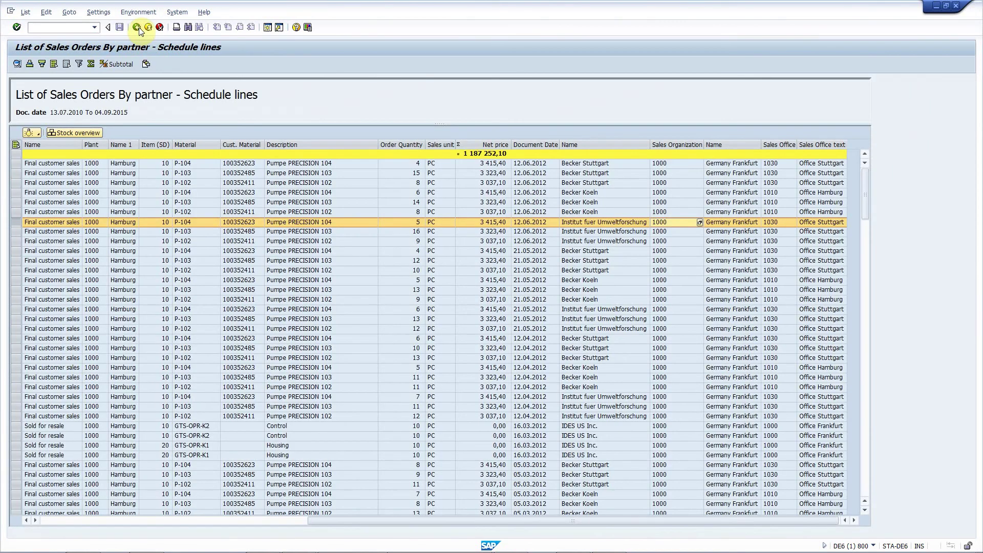
{"action": "left_click", "coordinate": [37, 134]}
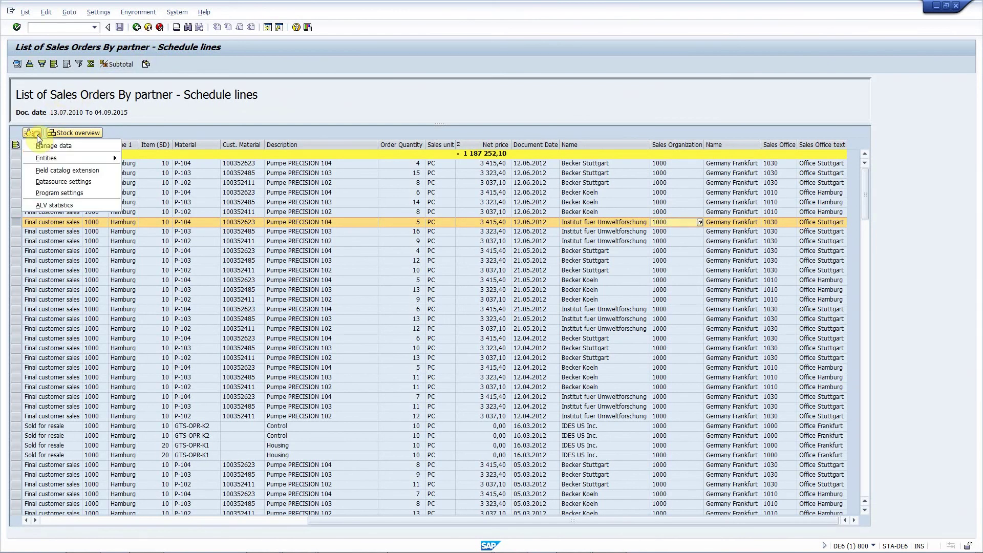
{"action": "mouse_move", "coordinate": [52, 162]}
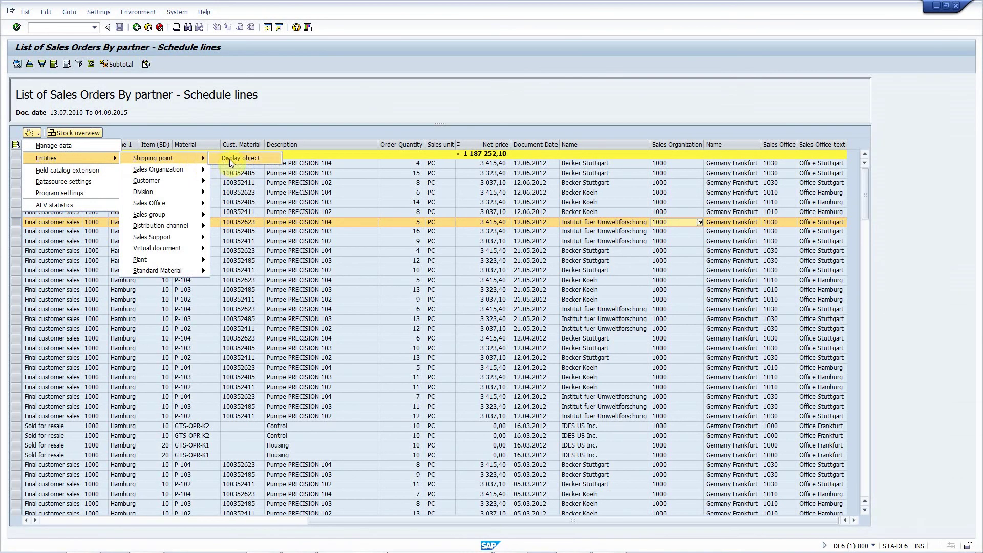
{"action": "left_click", "coordinate": [229, 160]}
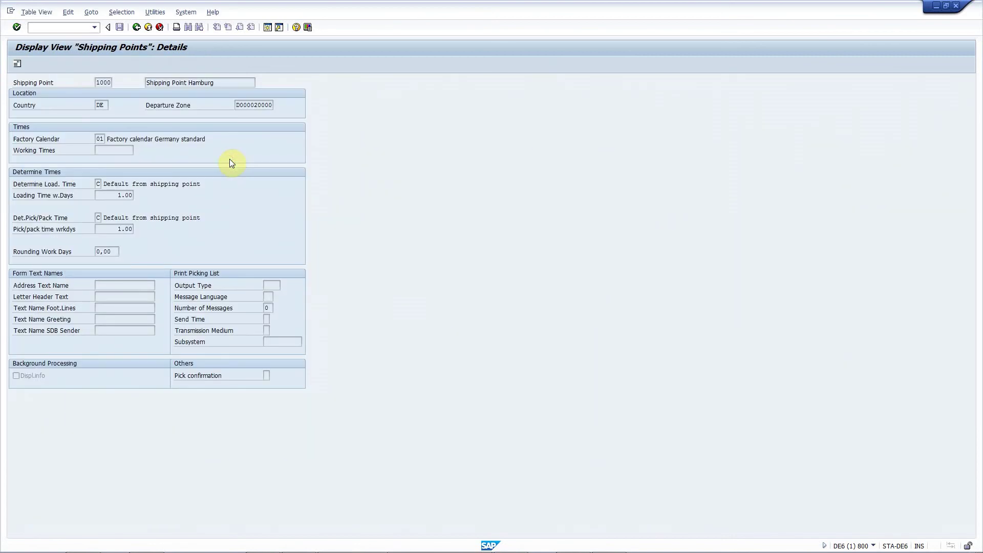
{"action": "left_click", "coordinate": [136, 27]}
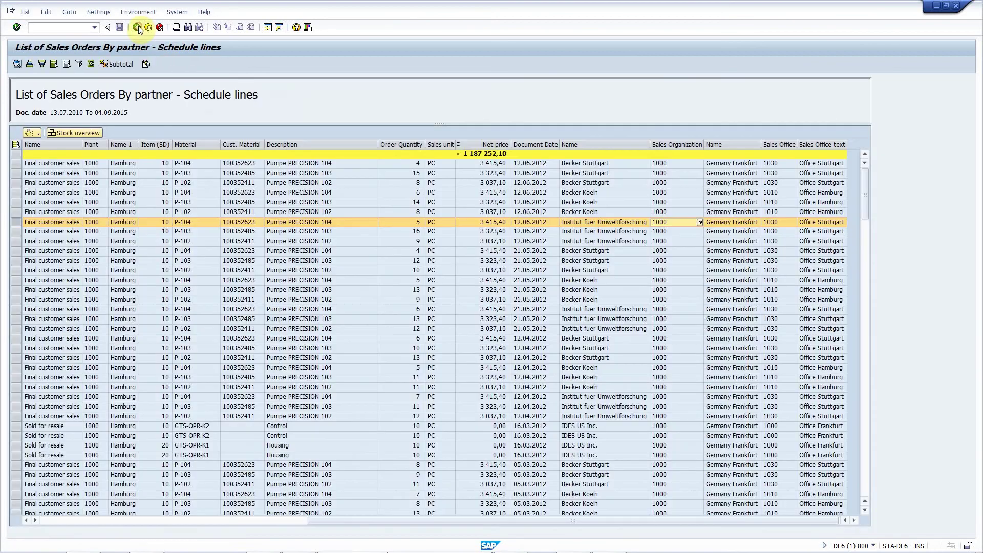
{"action": "right_click", "coordinate": [193, 224]}
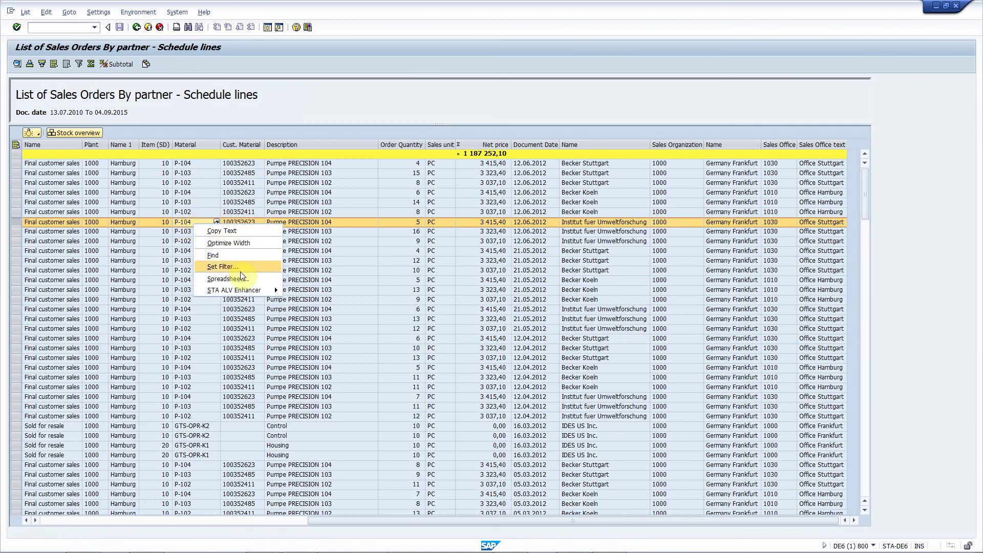
{"action": "mouse_move", "coordinate": [276, 291]}
{"action": "mouse_move", "coordinate": [332, 324]}
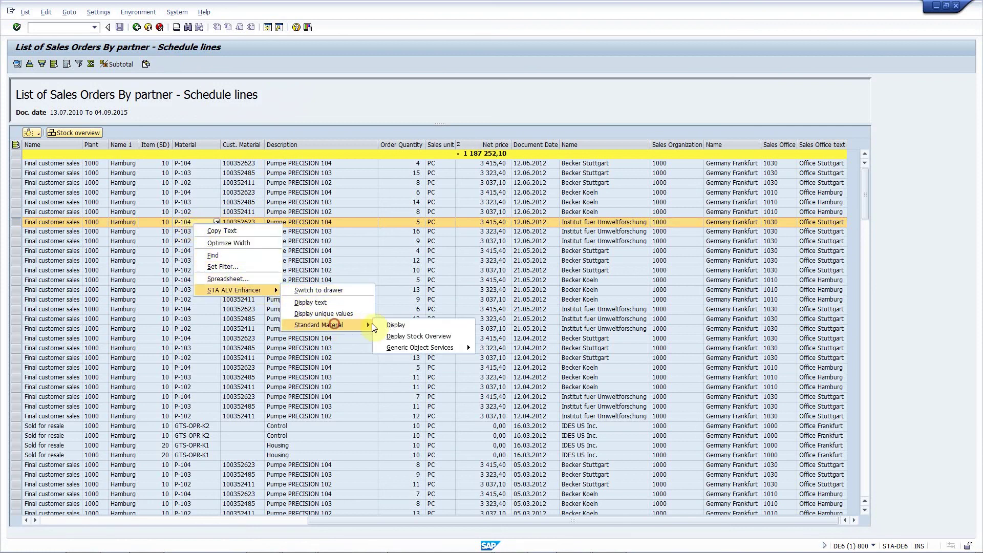
{"action": "left_click", "coordinate": [397, 326]}
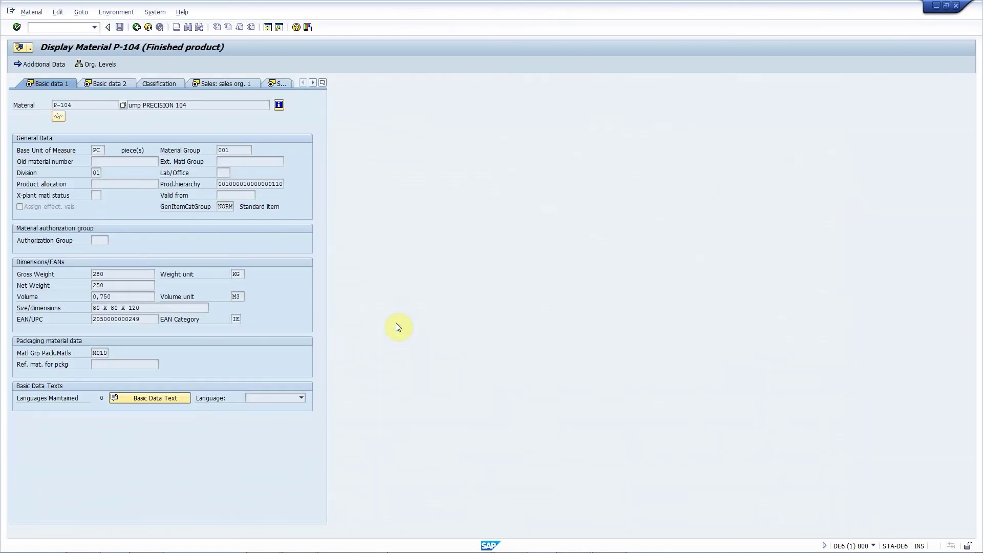
{"action": "left_click", "coordinate": [136, 27]}
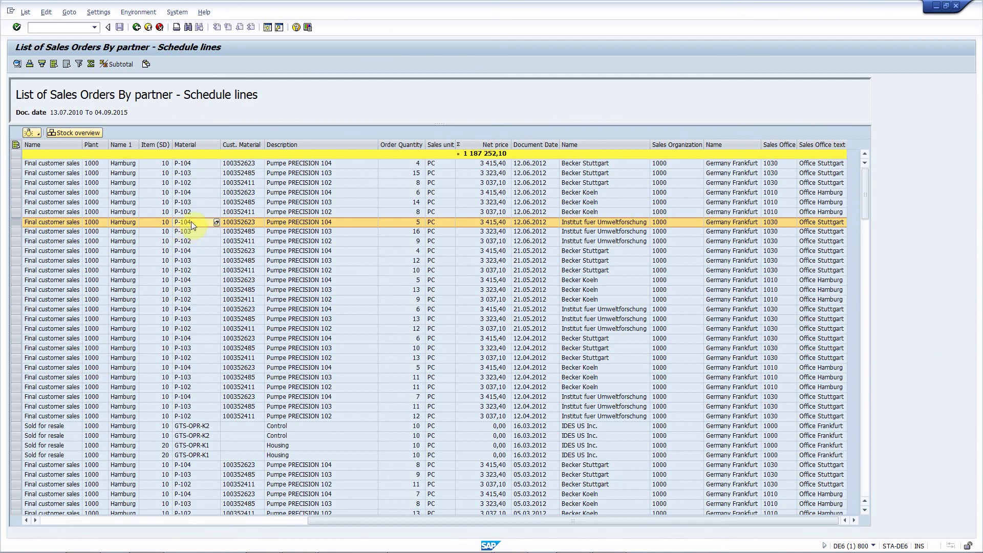
Step: Attach the SAP Logon shortcut file from the desktop to material P-104
{"action": "right_click", "coordinate": [191, 222]}
{"action": "mouse_move", "coordinate": [254, 287]}
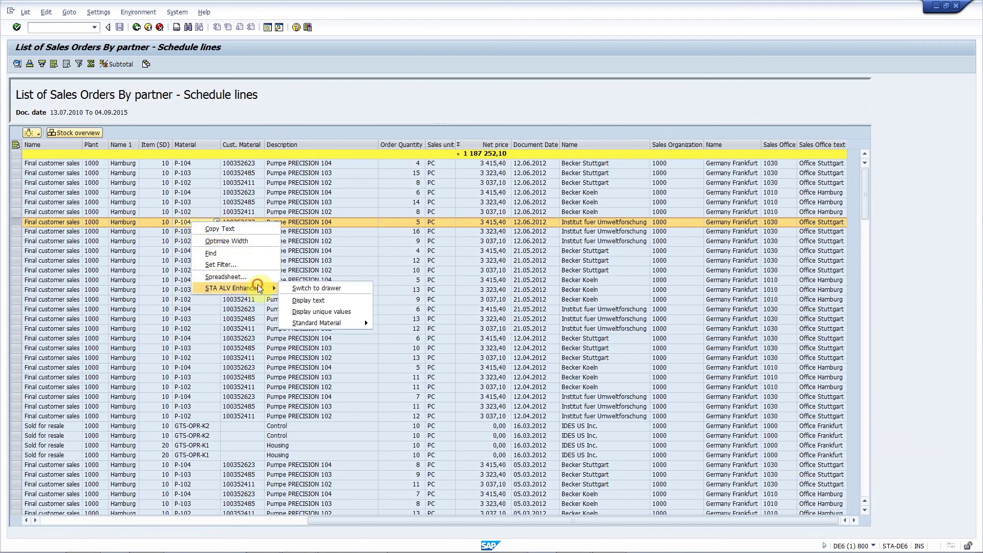
{"action": "mouse_move", "coordinate": [353, 322]}
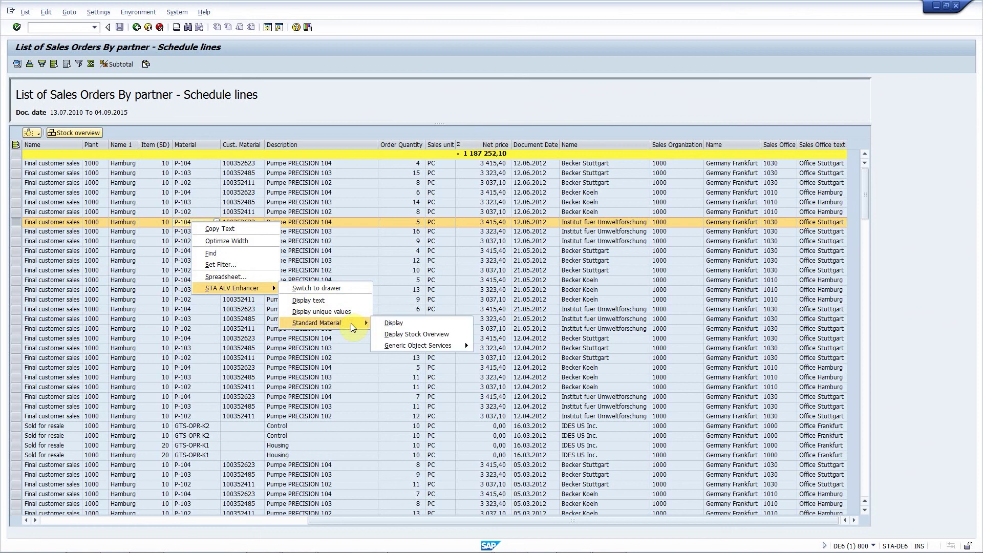
{"action": "mouse_move", "coordinate": [432, 347]}
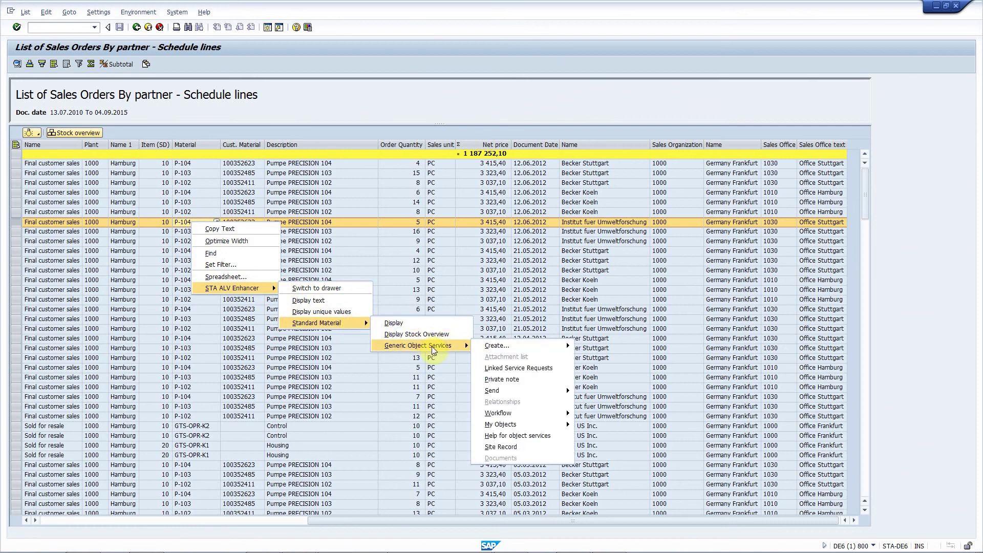
{"action": "mouse_move", "coordinate": [537, 352]}
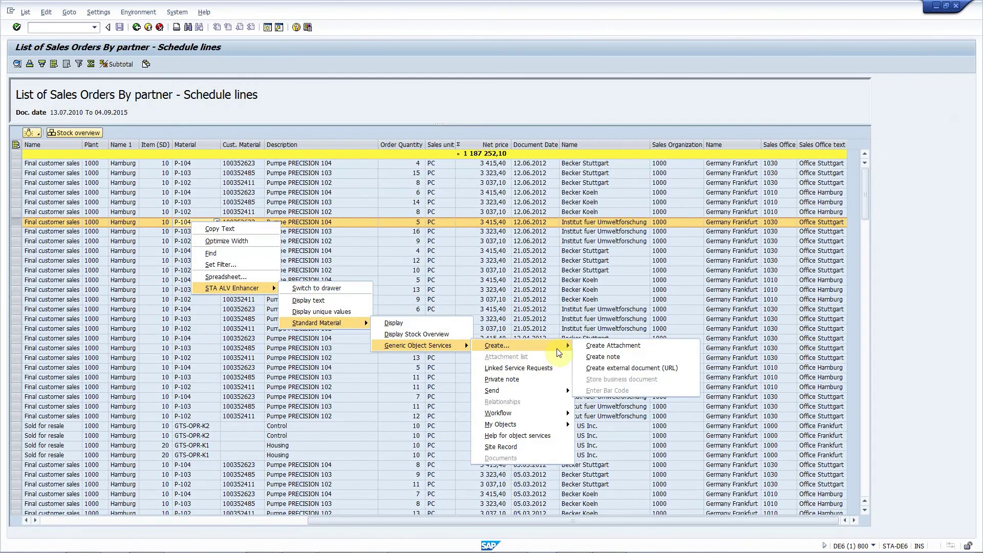
{"action": "left_click", "coordinate": [591, 347]}
{"action": "left_click", "coordinate": [44, 102]}
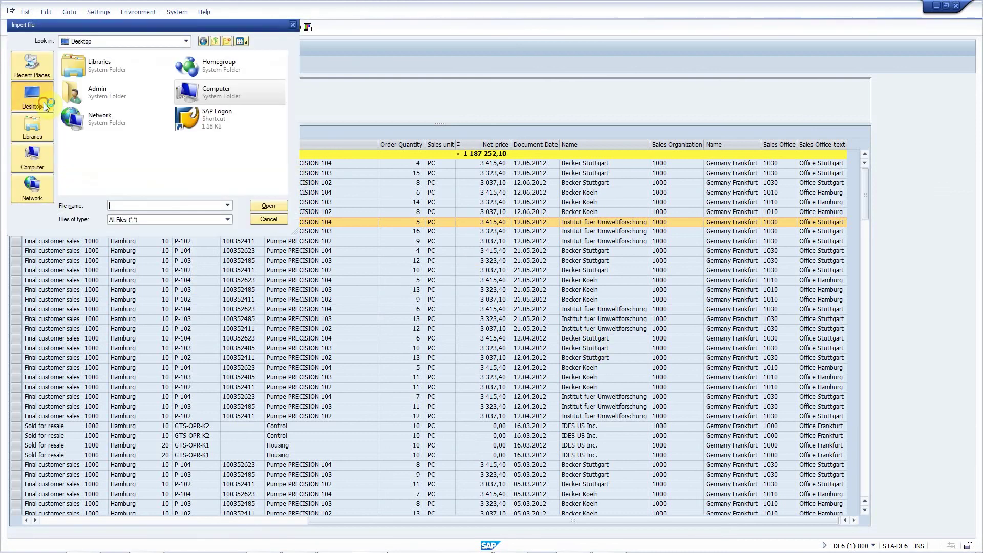
{"action": "double_click", "coordinate": [218, 123]}
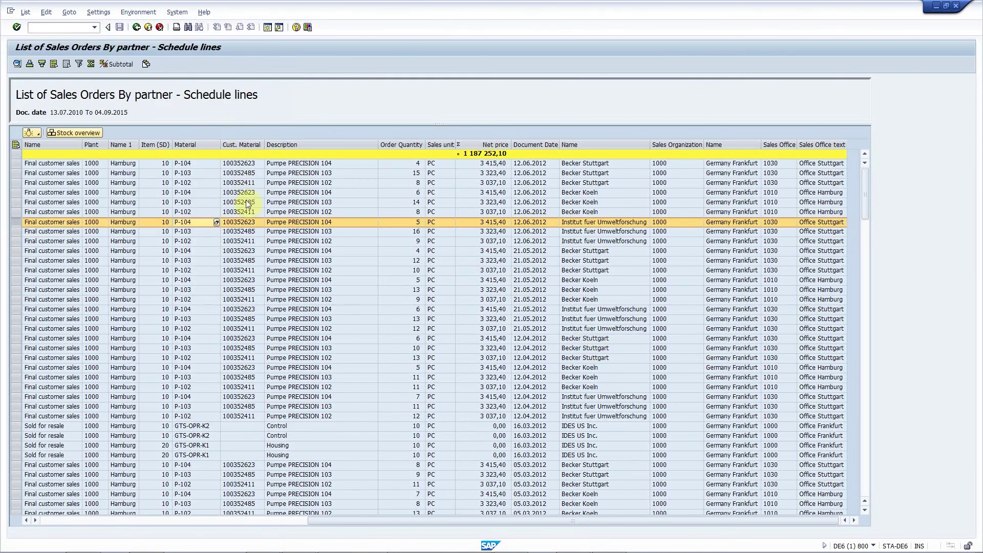
Step: Start a private note on P-104 titled 'Great material' with the body 'Cool'
{"action": "right_click", "coordinate": [186, 223]}
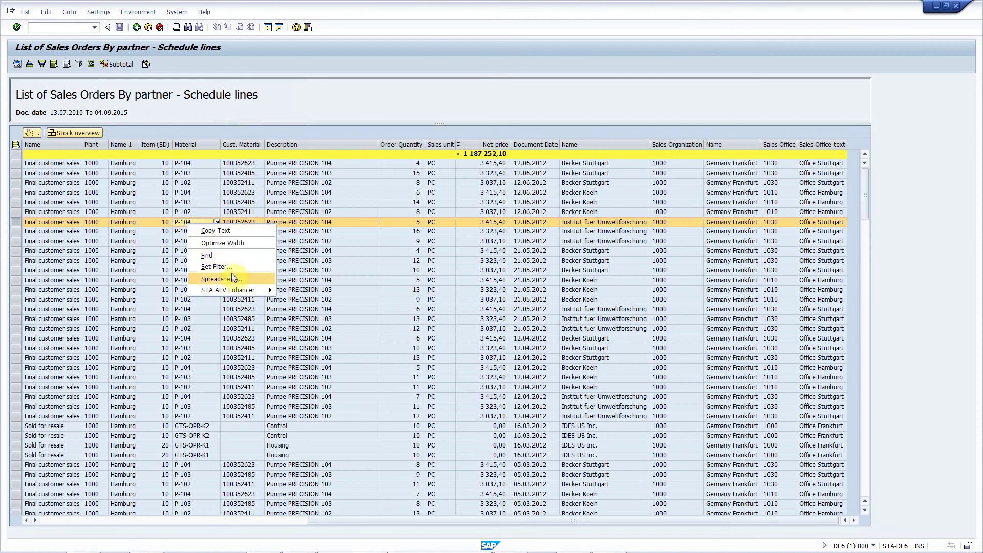
{"action": "mouse_move", "coordinate": [360, 323]}
{"action": "mouse_move", "coordinate": [411, 346]}
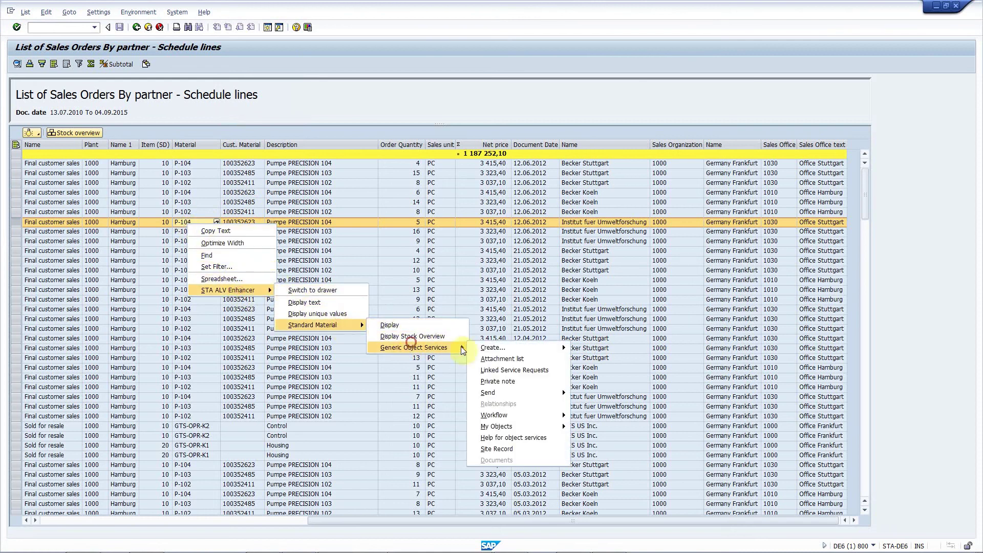
{"action": "left_click", "coordinate": [509, 377]}
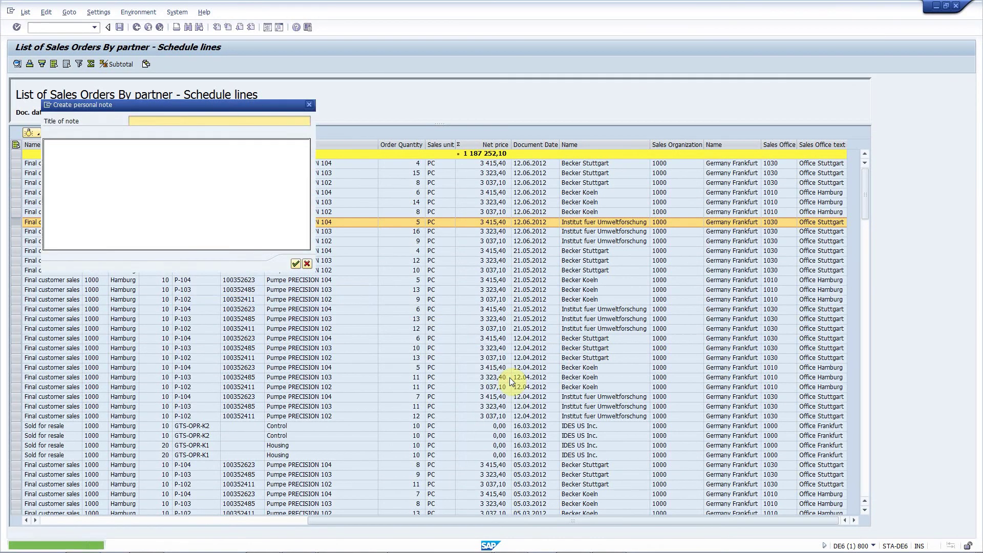
{"action": "type", "text": "Great material"}
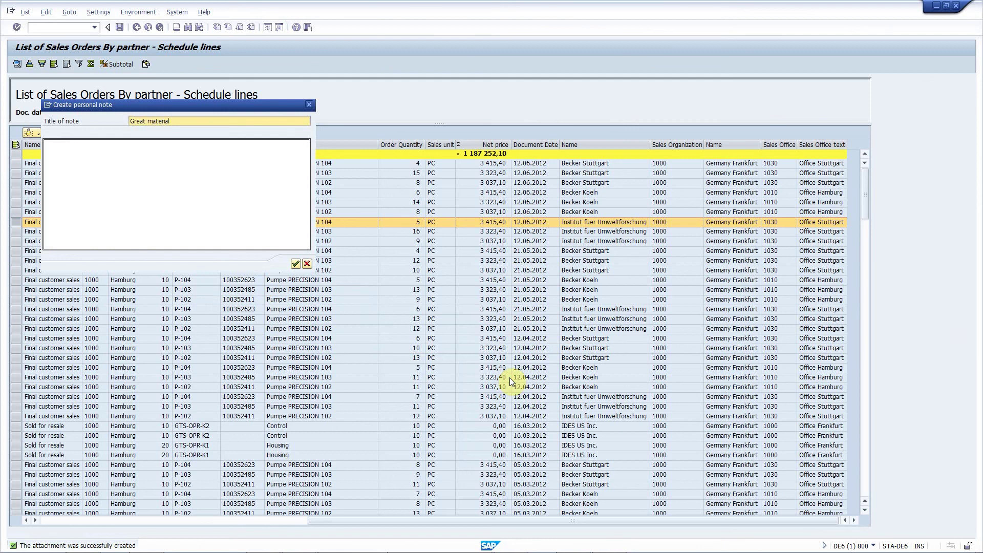
{"action": "left_click", "coordinate": [217, 189]}
{"action": "type", "text": "Cool"}
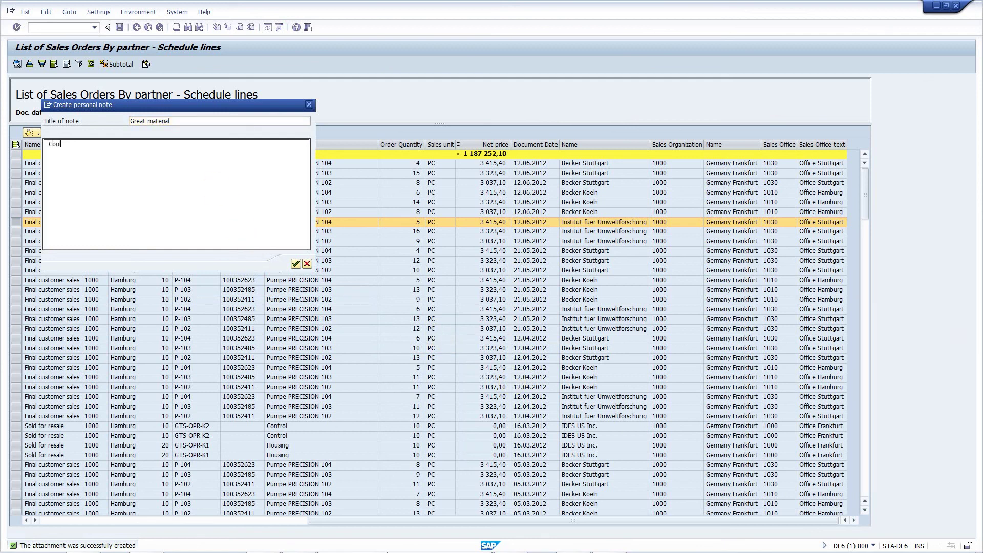
{"action": "left_click", "coordinate": [296, 263]}
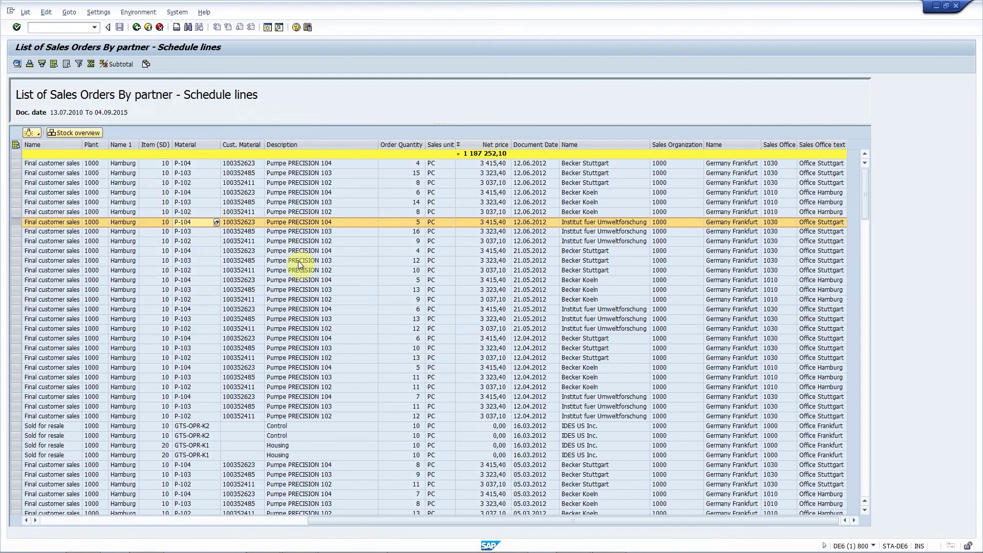
{"action": "right_click", "coordinate": [203, 225]}
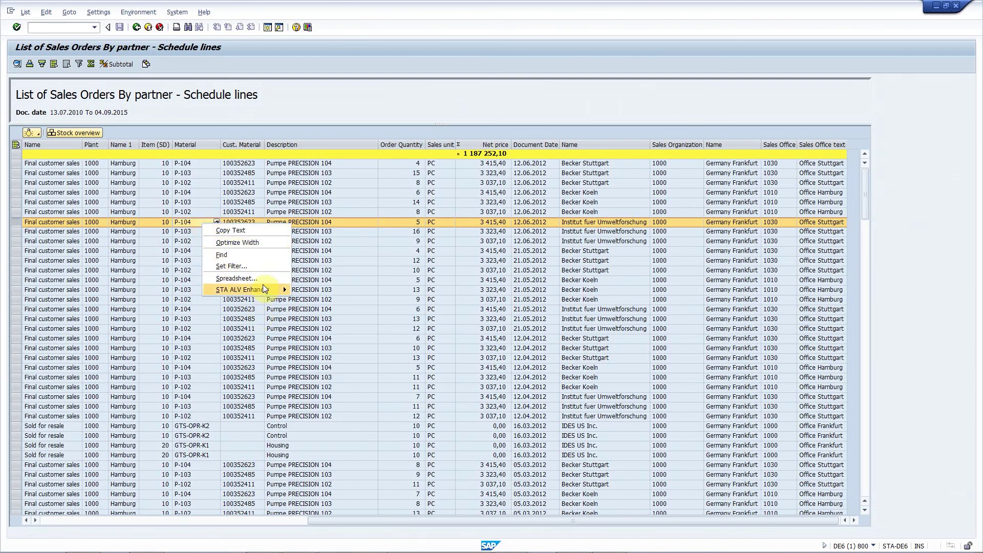
{"action": "mouse_move", "coordinate": [259, 290]}
{"action": "mouse_move", "coordinate": [376, 326]}
{"action": "left_click", "coordinate": [407, 326]}
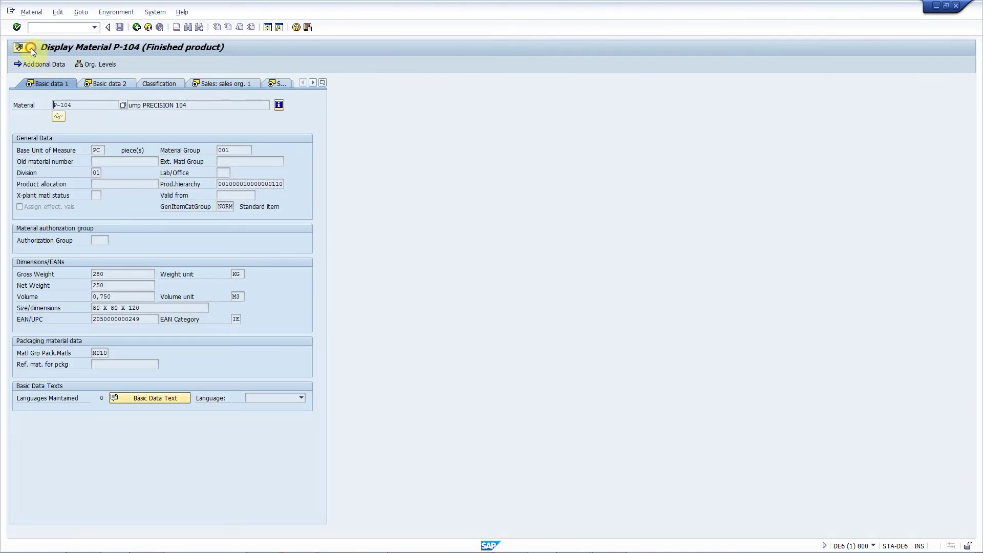
{"action": "left_click", "coordinate": [31, 48]}
{"action": "left_click", "coordinate": [46, 69]}
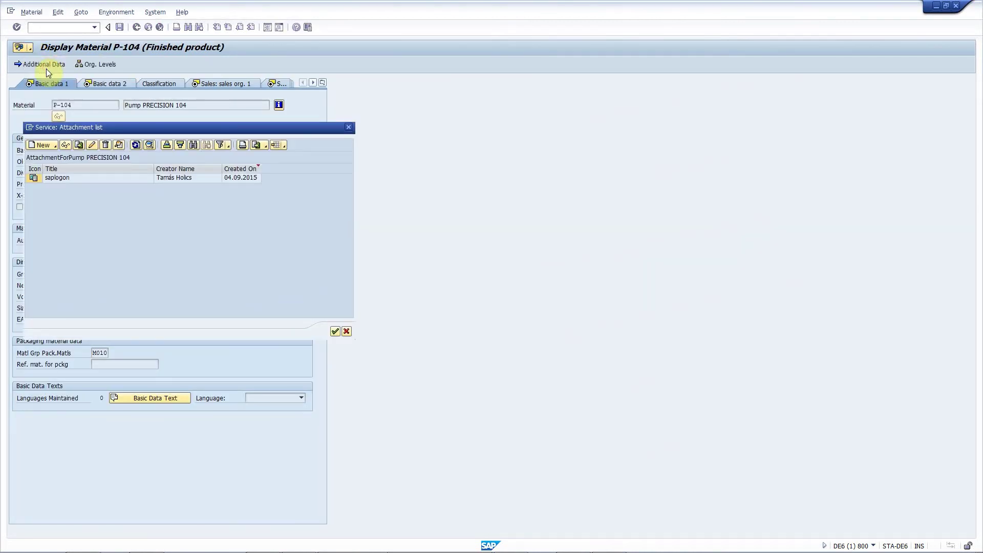
{"action": "left_click", "coordinate": [347, 331]}
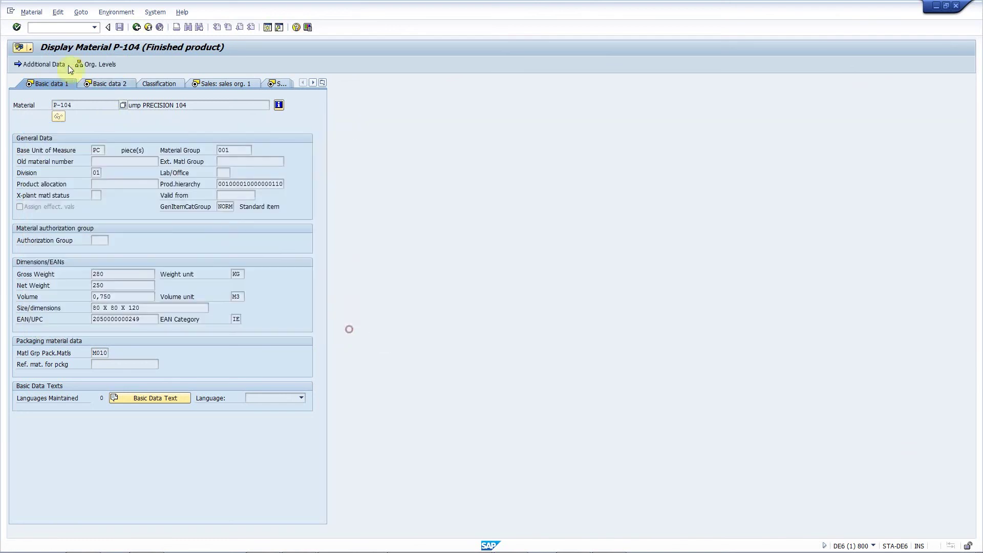
{"action": "left_click", "coordinate": [30, 48]}
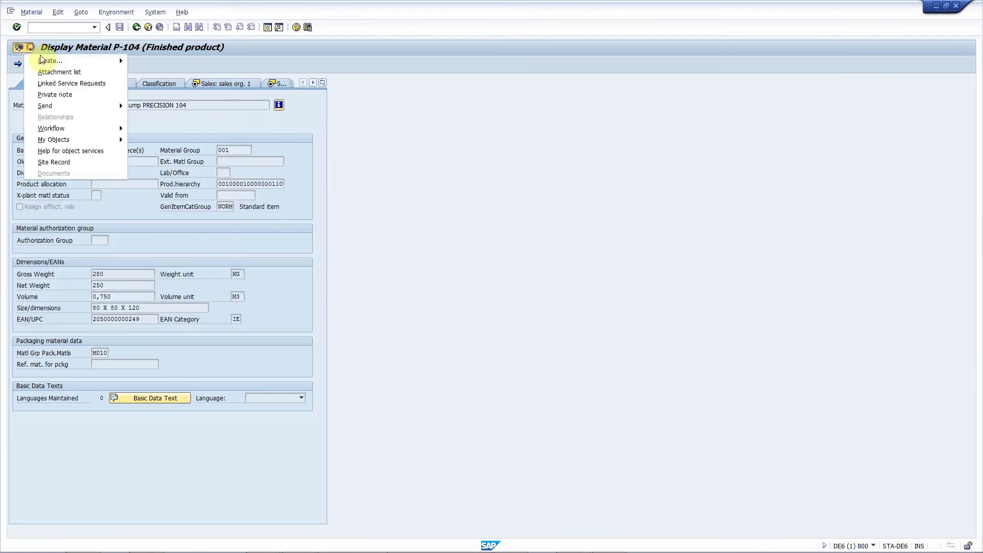
{"action": "left_click", "coordinate": [61, 94]}
{"action": "left_click", "coordinate": [308, 263]}
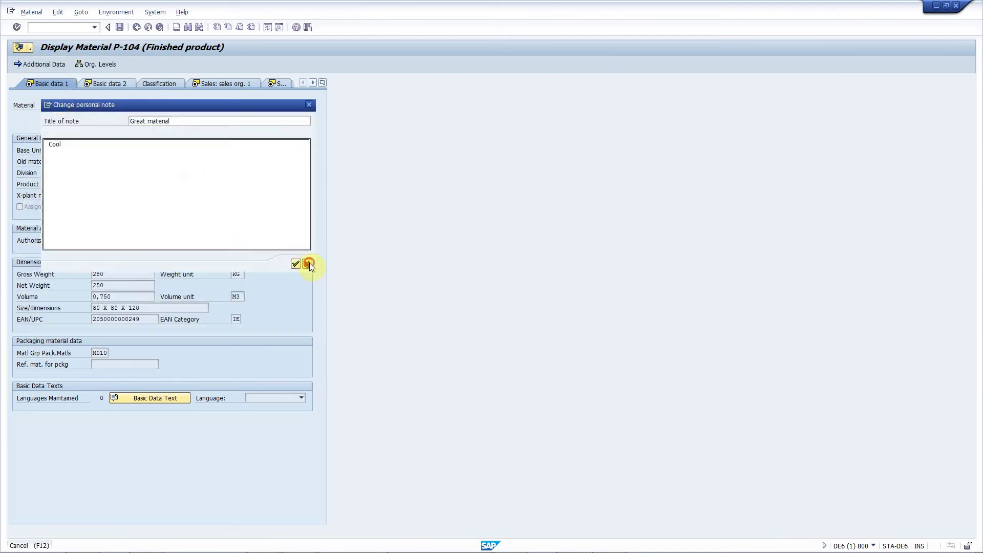
{"action": "left_click", "coordinate": [136, 28]}
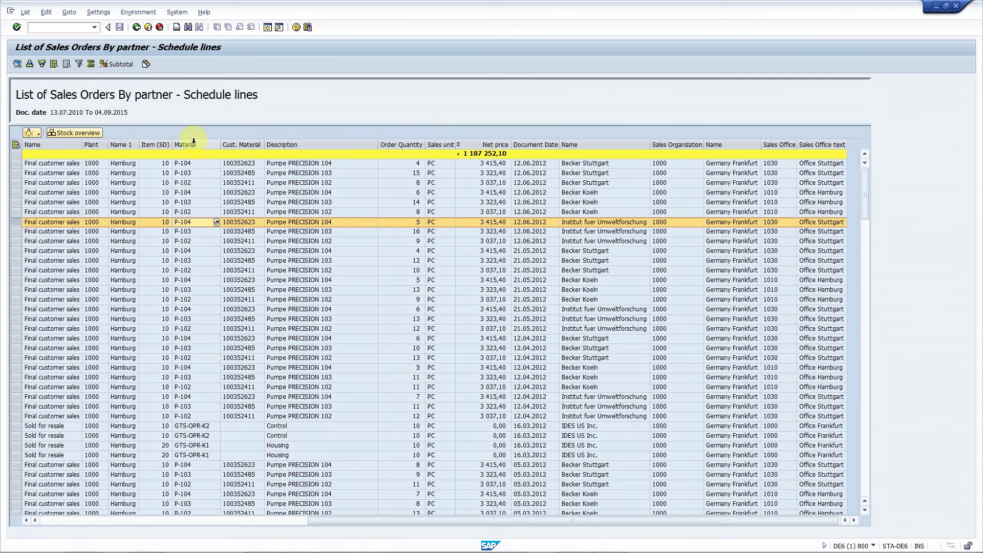
{"action": "left_click", "coordinate": [194, 143]}
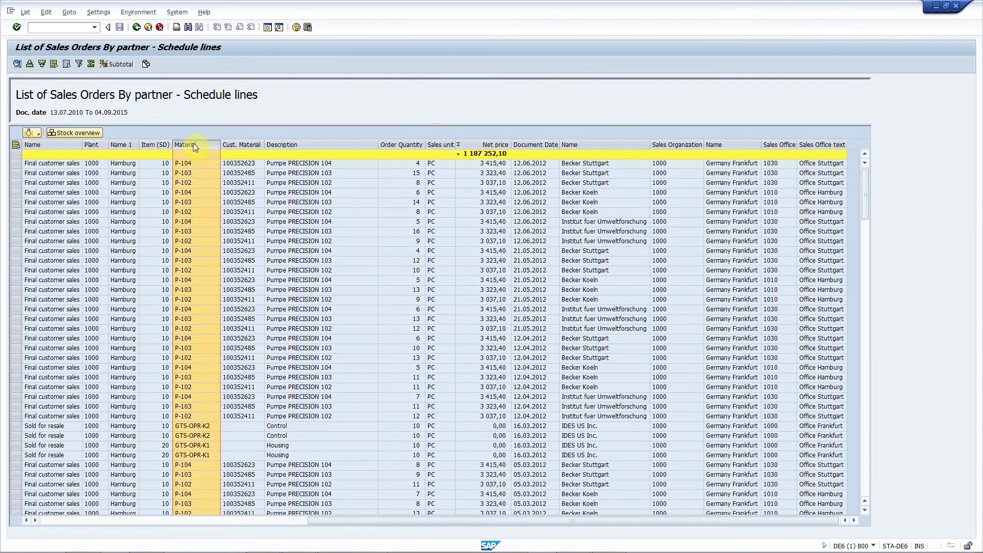
{"action": "right_click", "coordinate": [194, 147]}
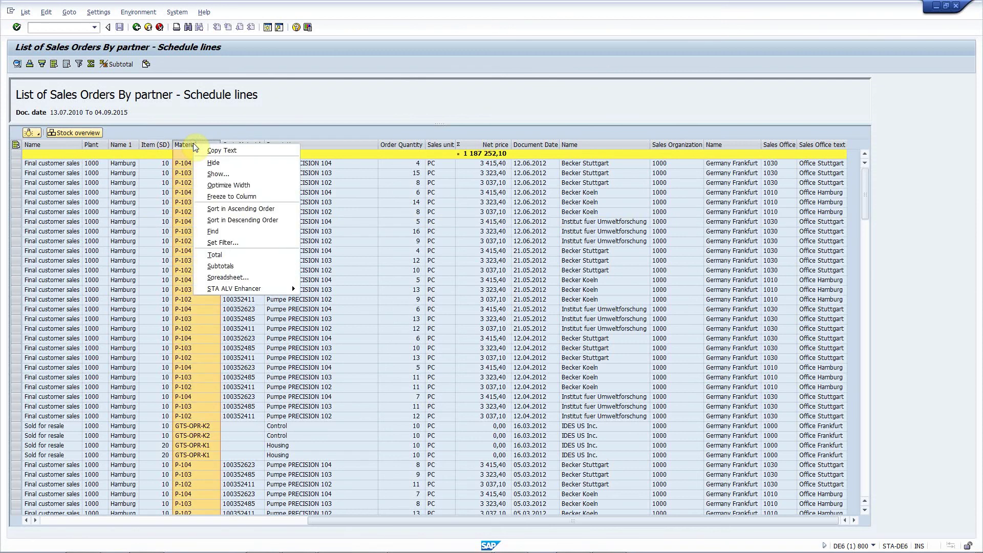
{"action": "mouse_move", "coordinate": [289, 288]}
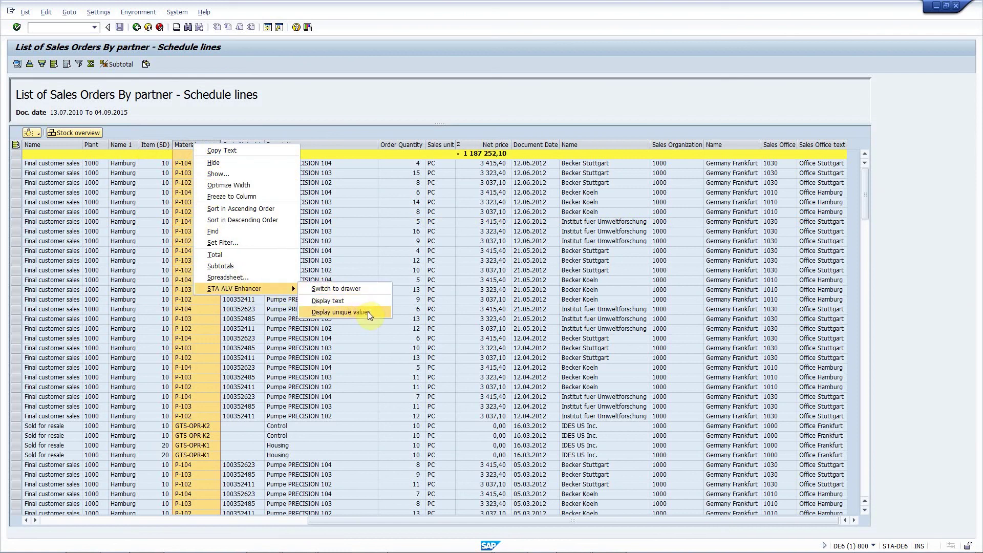
{"action": "left_click", "coordinate": [340, 312]}
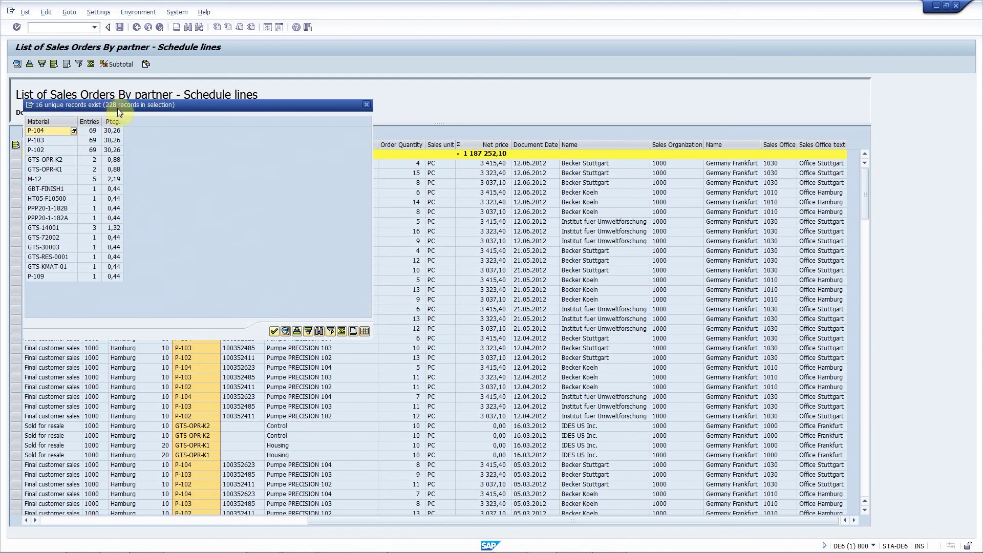
{"action": "left_click", "coordinate": [89, 121]}
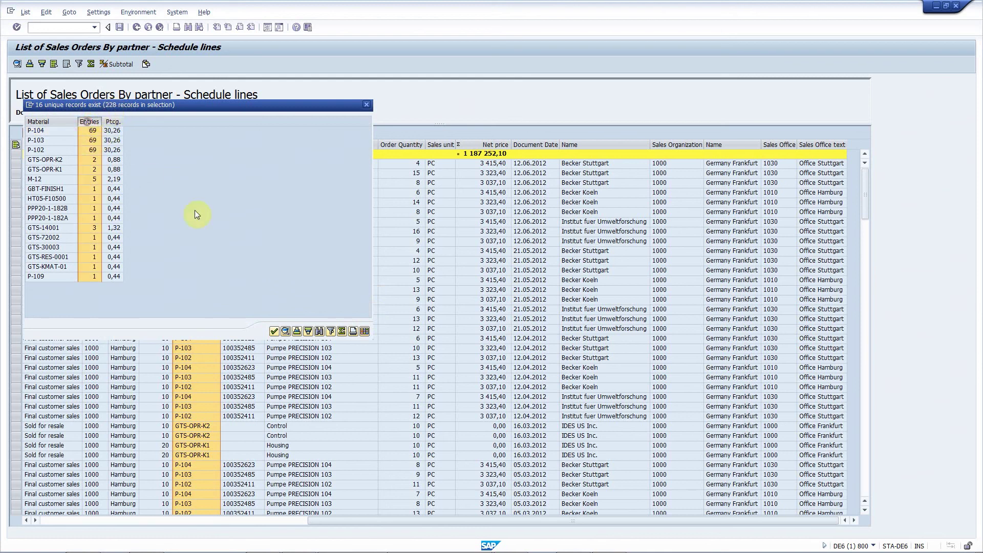
{"action": "left_click", "coordinate": [307, 331]}
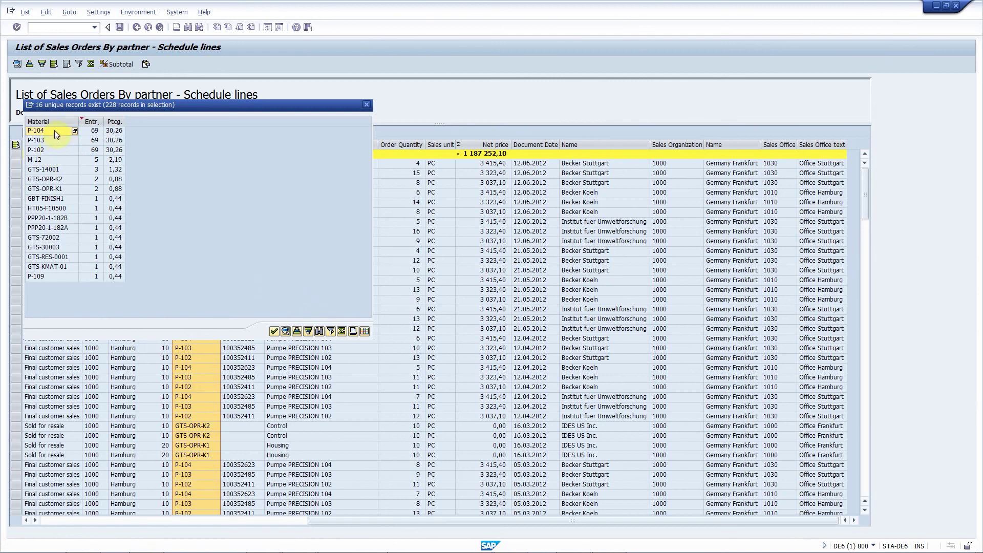
{"action": "left_click", "coordinate": [49, 155]}
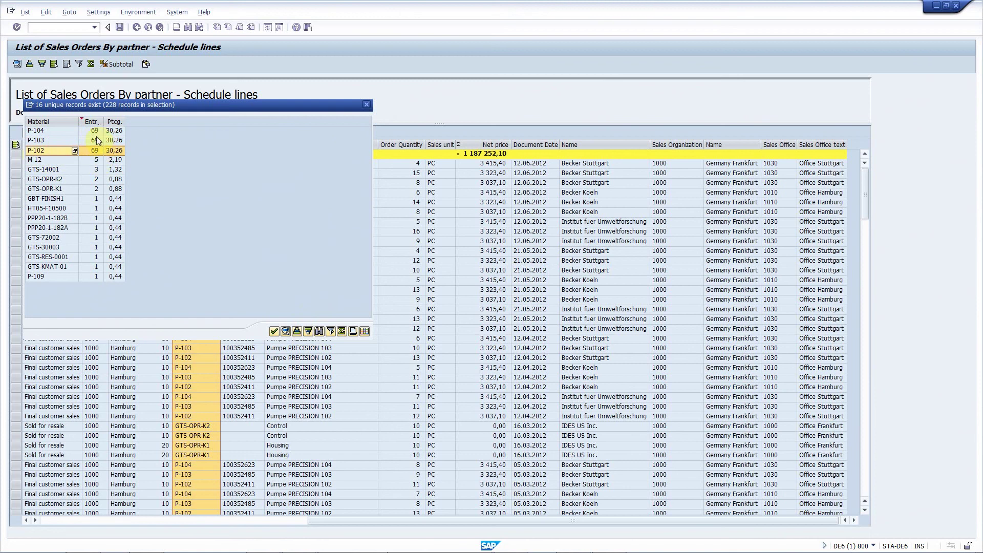
{"action": "left_click", "coordinate": [111, 121]}
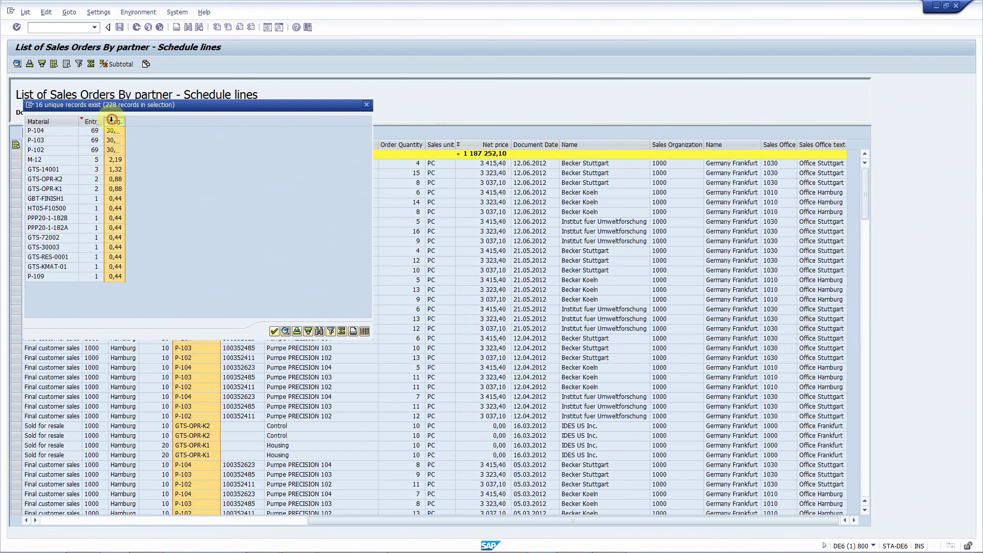
{"action": "left_click", "coordinate": [92, 180]}
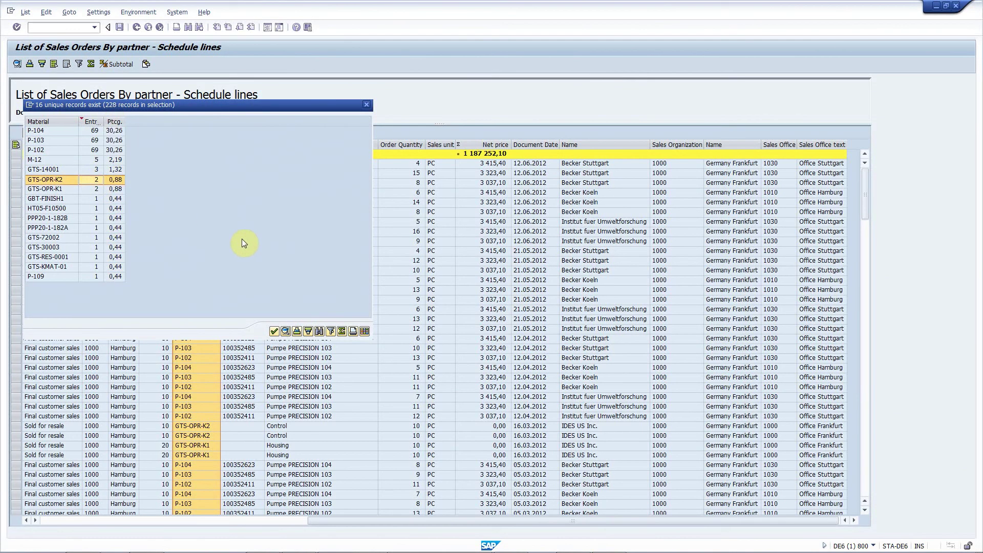
{"action": "left_click", "coordinate": [274, 331]}
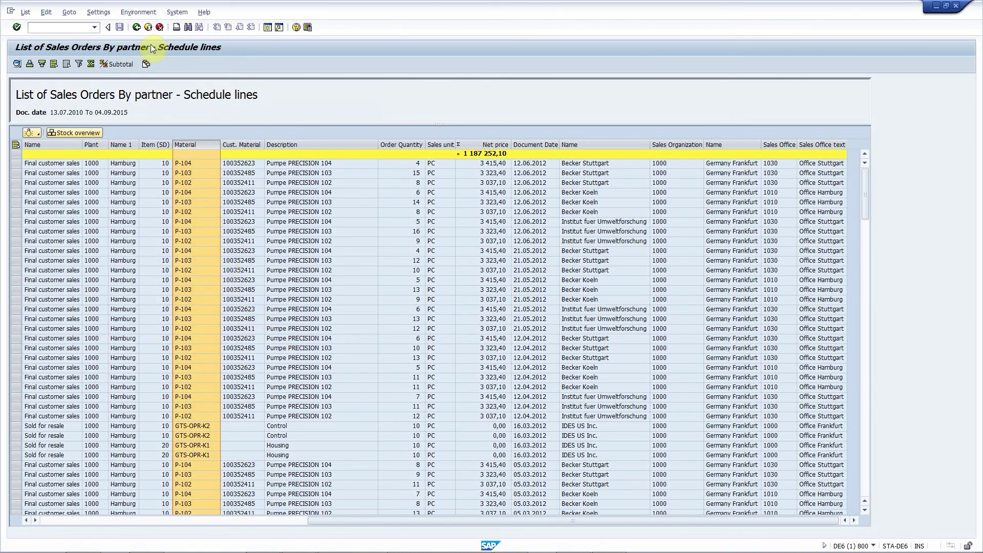
Step: Rerun VA05 for the sales order list and widen the Net Value in CHF column
{"action": "left_click", "coordinate": [148, 27]}
{"action": "type", "text": "v"}
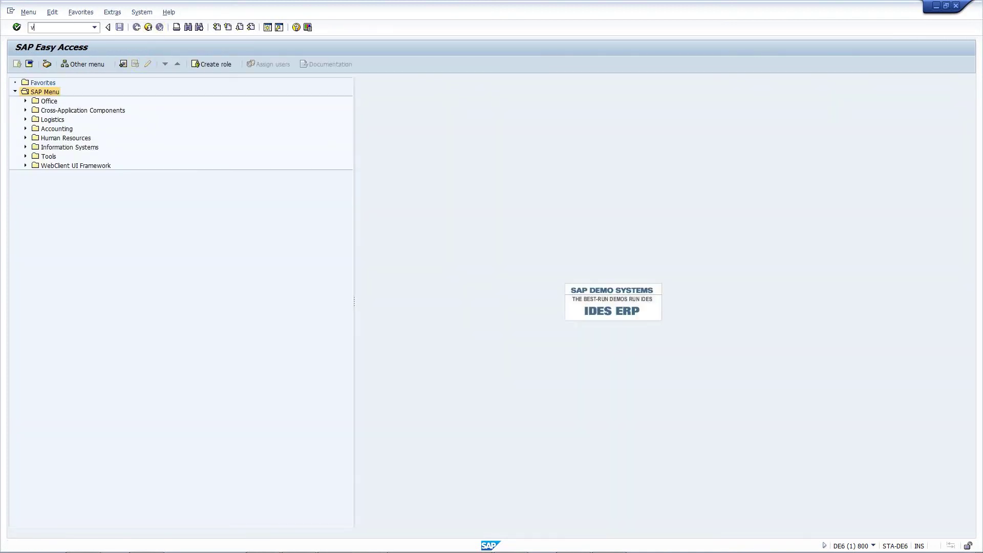
{"action": "type", "text": "a05"}
{"action": "key", "text": "Return"}
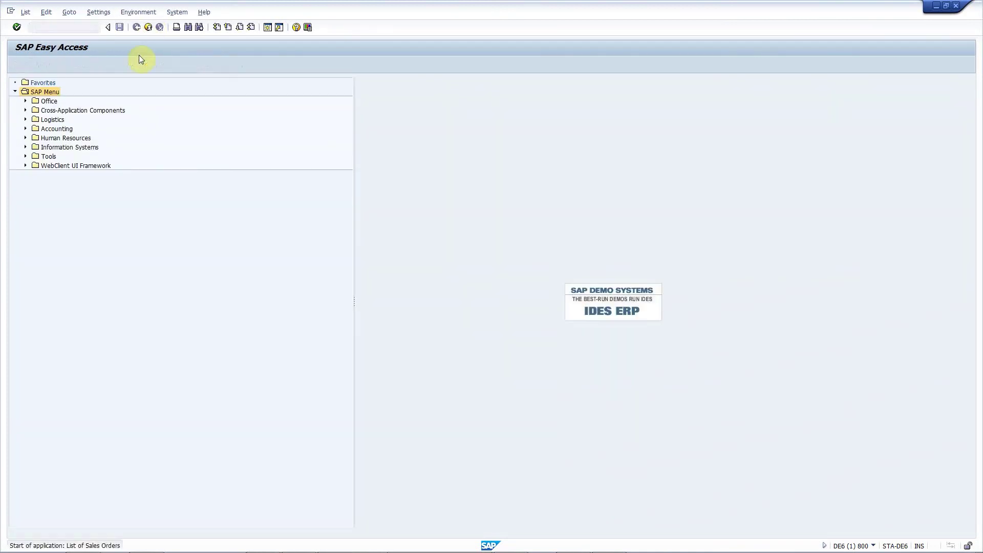
{"action": "key", "text": "Tab"}
{"action": "key", "text": "Tab"}
{"action": "key", "text": "Delete"}
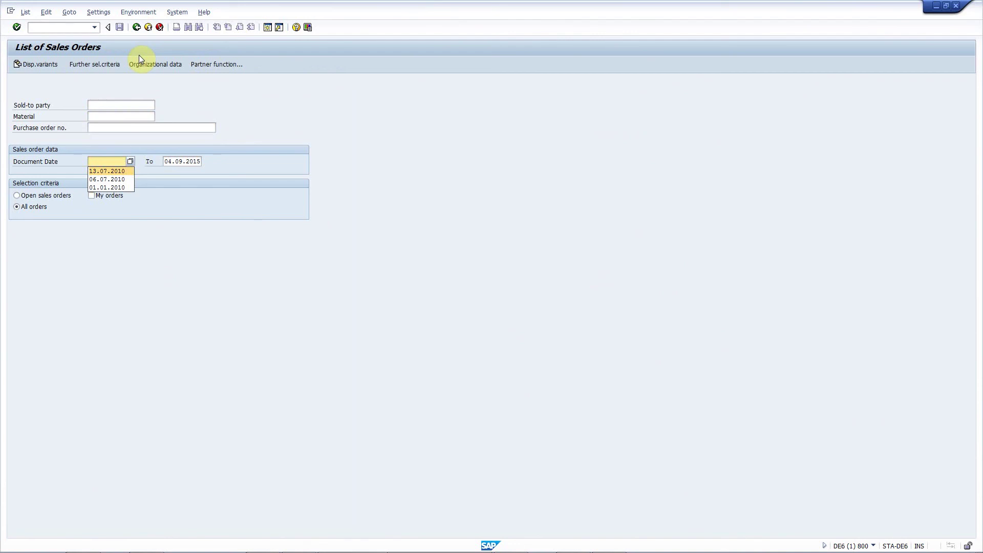
{"action": "key", "text": "F8"}
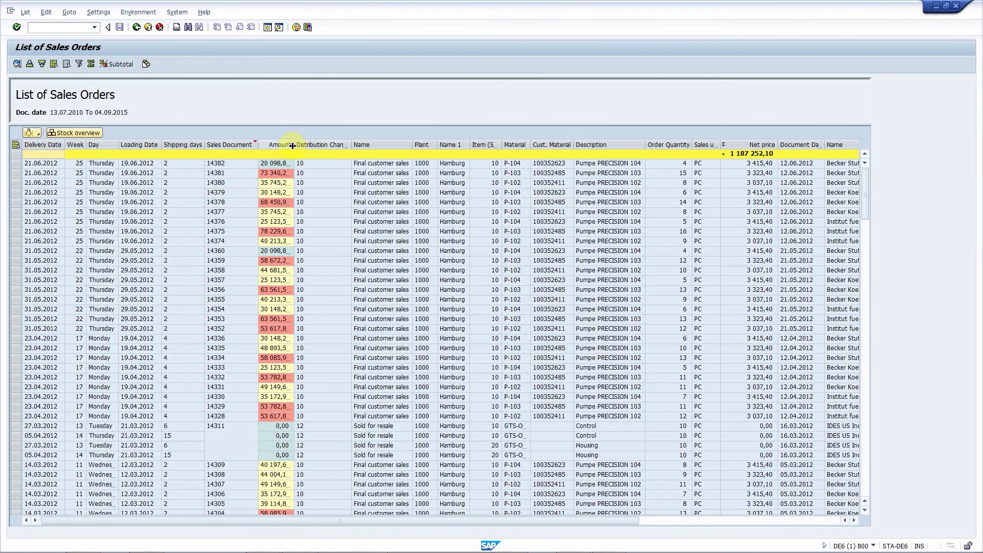
{"action": "left_click_drag", "start_coordinate": [296, 145], "coordinate": [343, 145]}
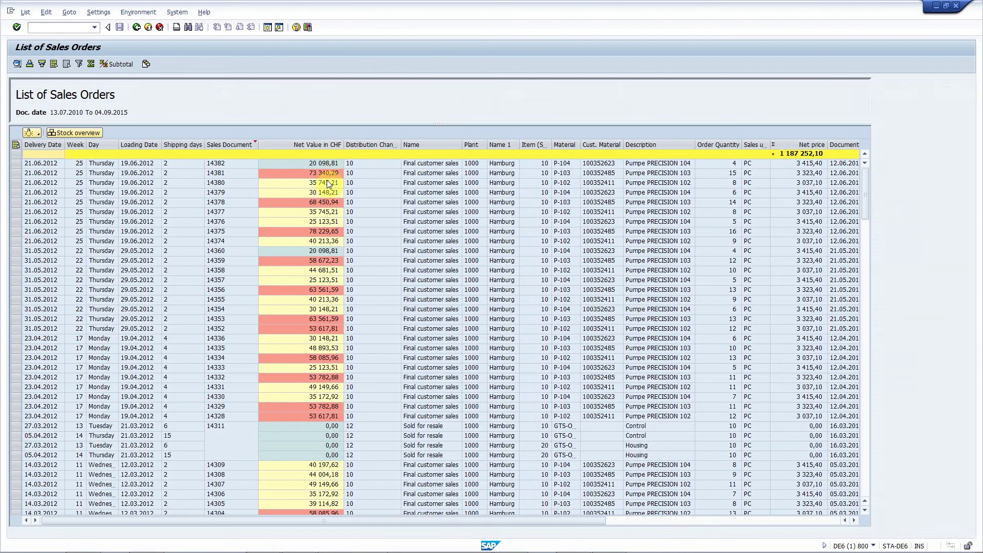